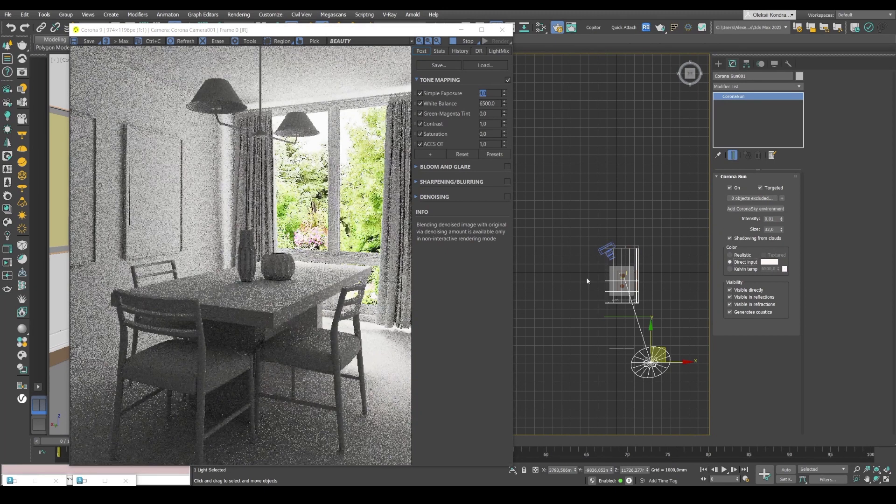
# Step: Reposition the Corona Sun relative to the room in the top view and in the left view
pyautogui.moveTo(666, 351); pyautogui.dragTo(637, 351)
pyautogui.press('l')
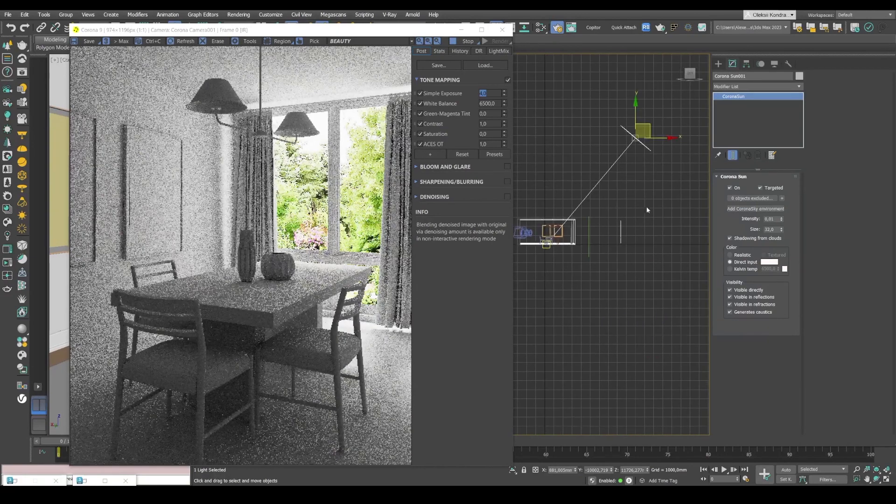
pyautogui.moveTo(651, 126); pyautogui.dragTo(667, 156)
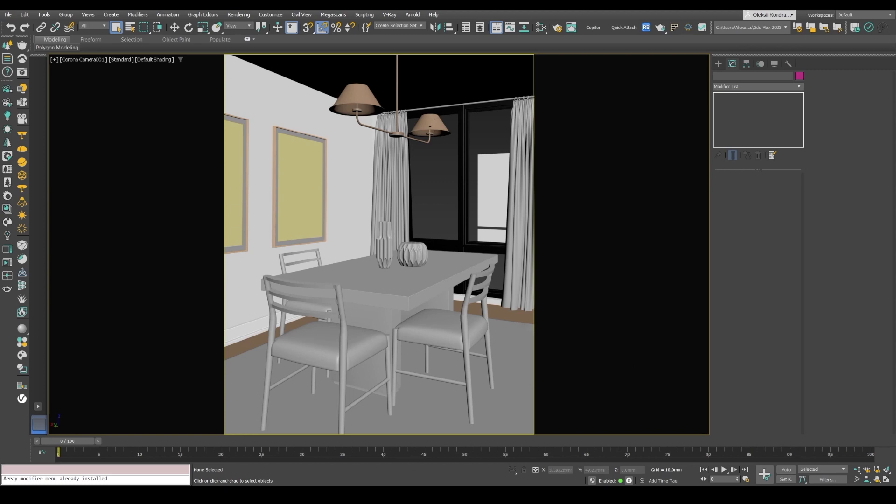
# Step: Open the render setup and set the renderer to Corona
pyautogui.hotkey('alt', 'Tab')
pyautogui.press('F10')
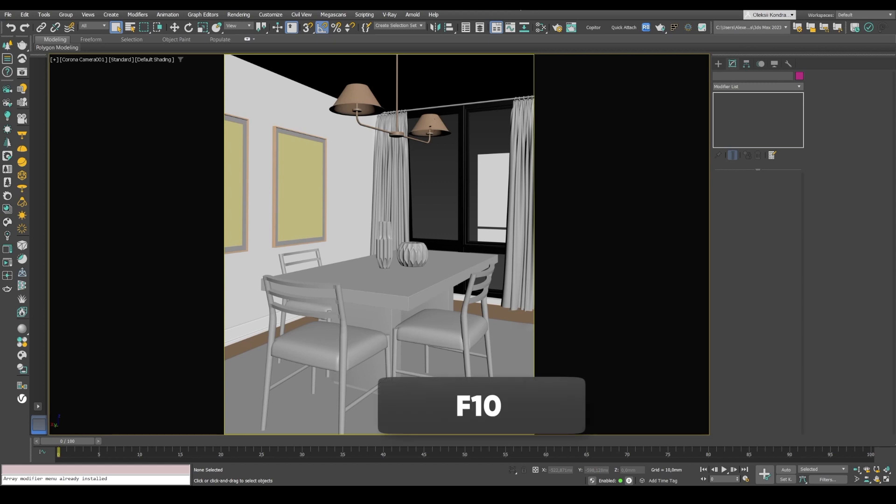
pyautogui.click(558, 28)
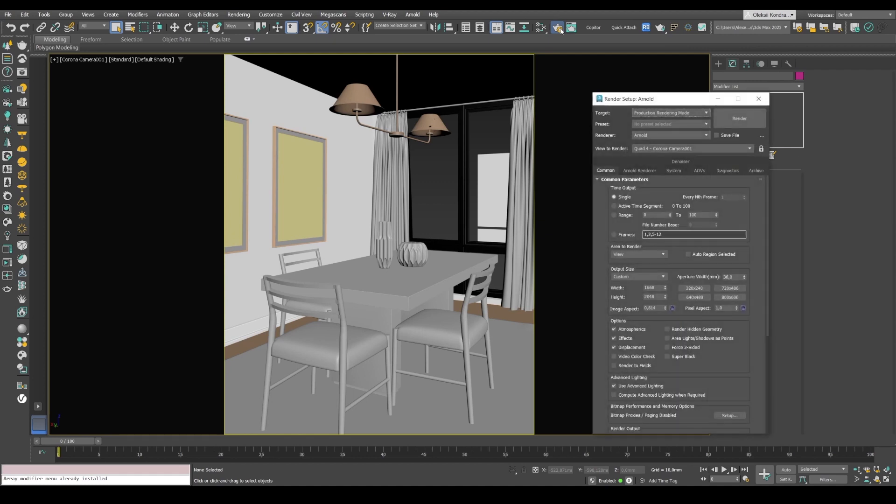
pyautogui.moveTo(629, 101); pyautogui.dragTo(599, 56)
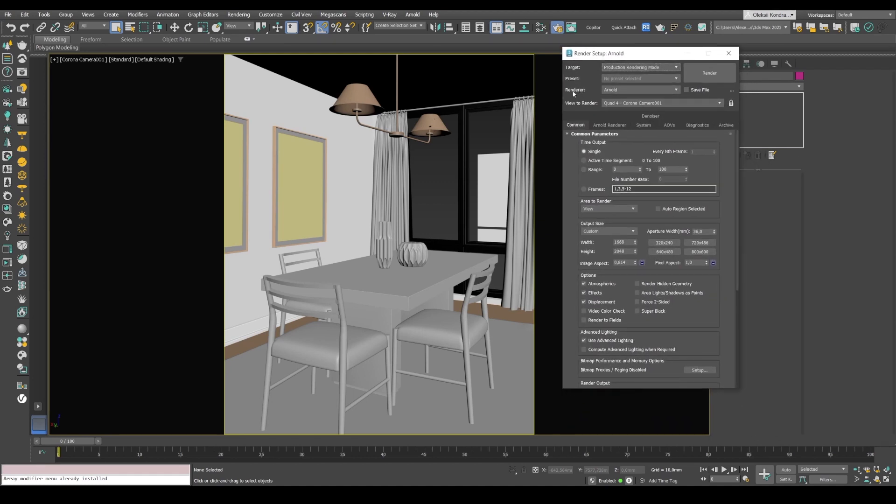
pyautogui.click(613, 90)
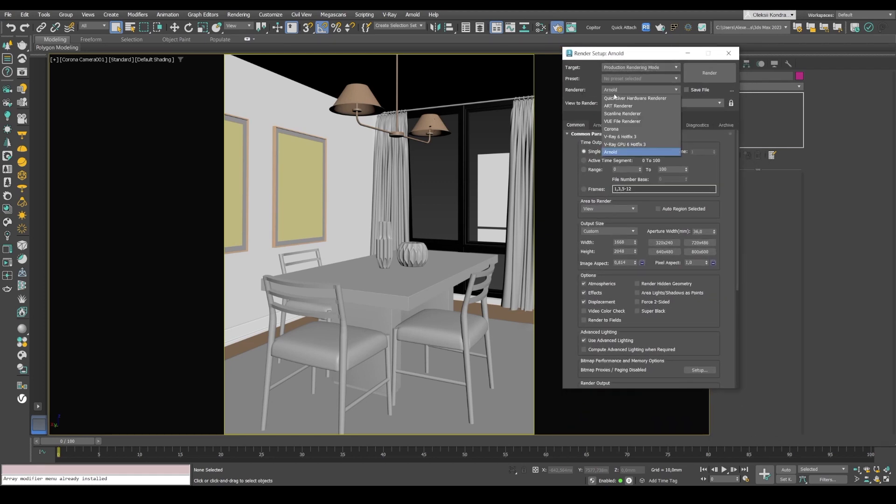
pyautogui.click(615, 129)
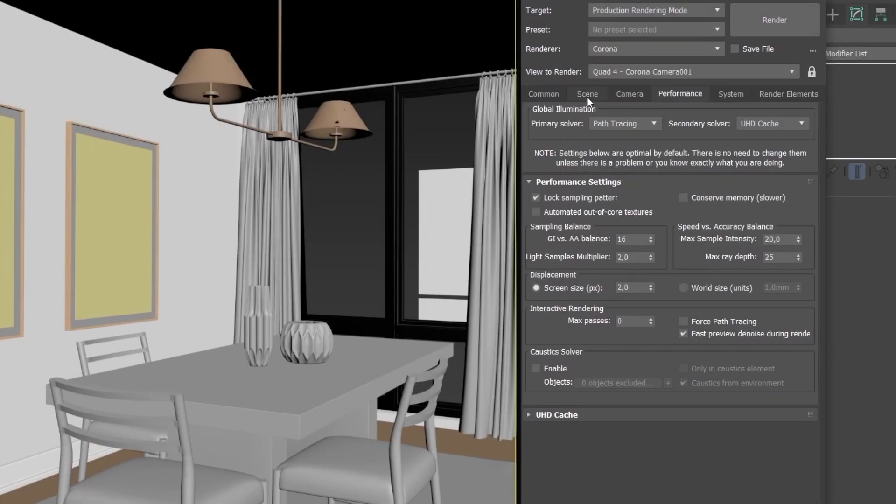
# Step: Enable the material override in the Corona scene settings and assign a new CoronaPhysicalMtl to it
pyautogui.click(587, 96)
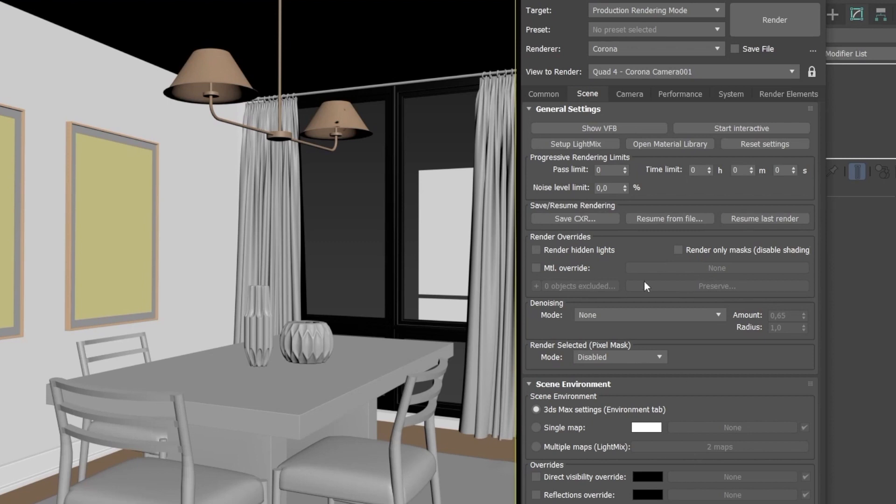
pyautogui.click(541, 269)
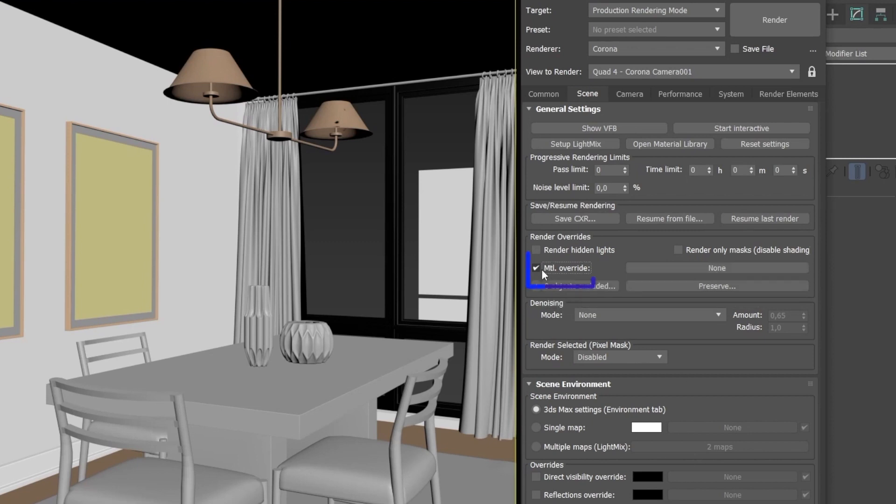
pyautogui.click(696, 268)
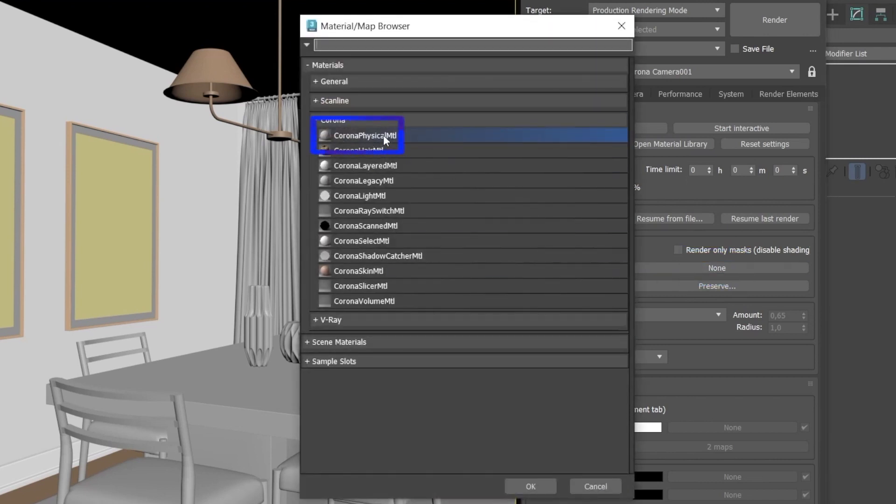
pyautogui.doubleClick(382, 135)
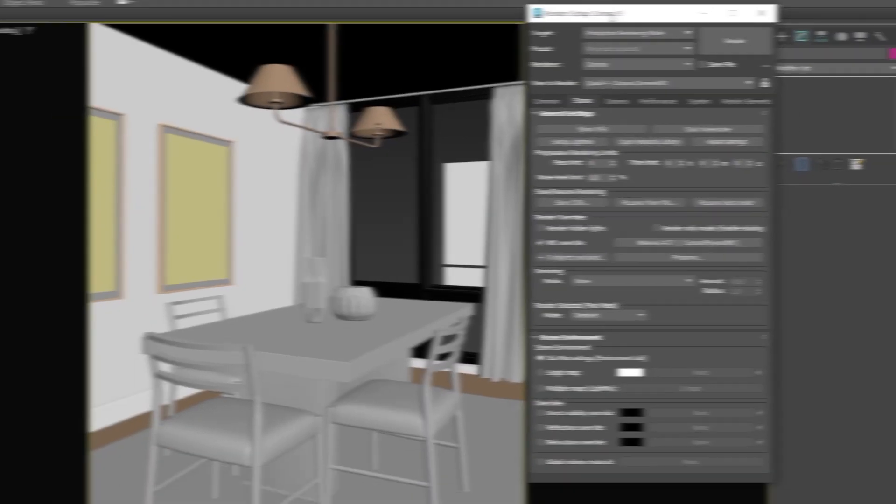
# Step: Start interactive rendering of the camera view and set the scene environment to a single map with plain white colour
pyautogui.moveTo(607, 20); pyautogui.dragTo(587, 62)
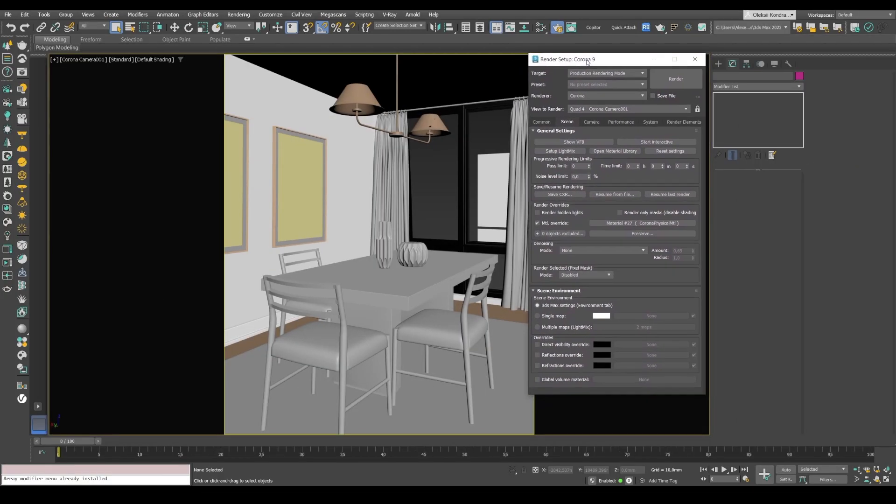
pyautogui.click(648, 142)
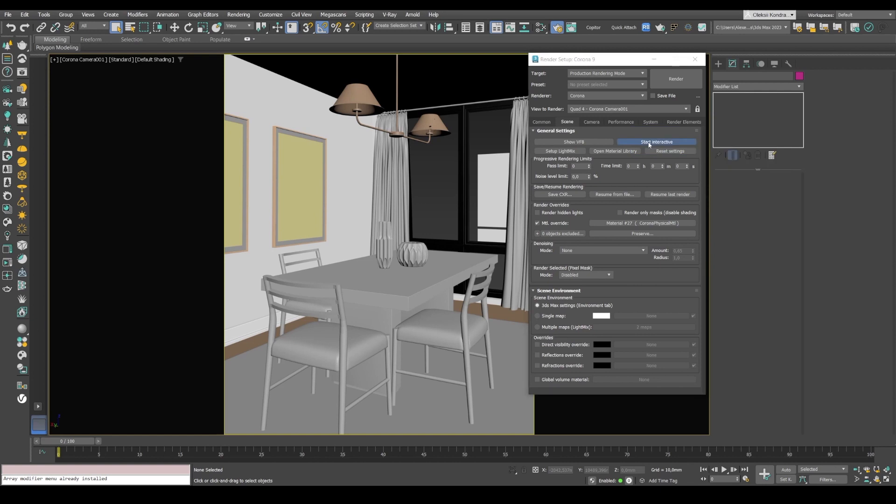
pyautogui.moveTo(257, 44); pyautogui.dragTo(295, 111)
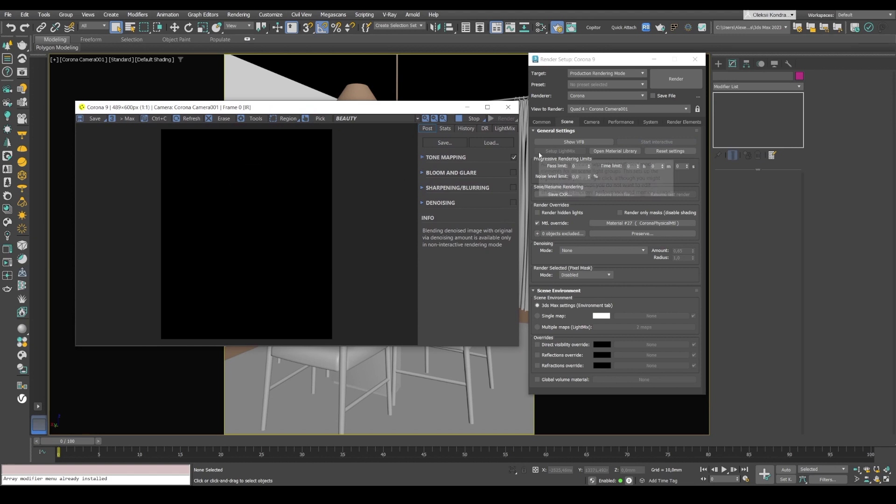
pyautogui.click(537, 317)
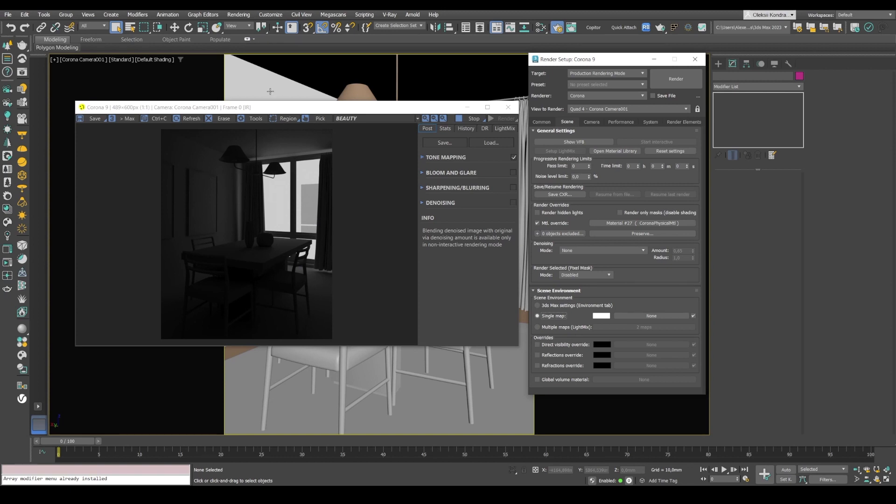
# Step: Disable fast preview denoise during rendering and enlarge the frame buffer so the render fills the screen height
pyautogui.moveTo(269, 102); pyautogui.dragTo(269, 10)
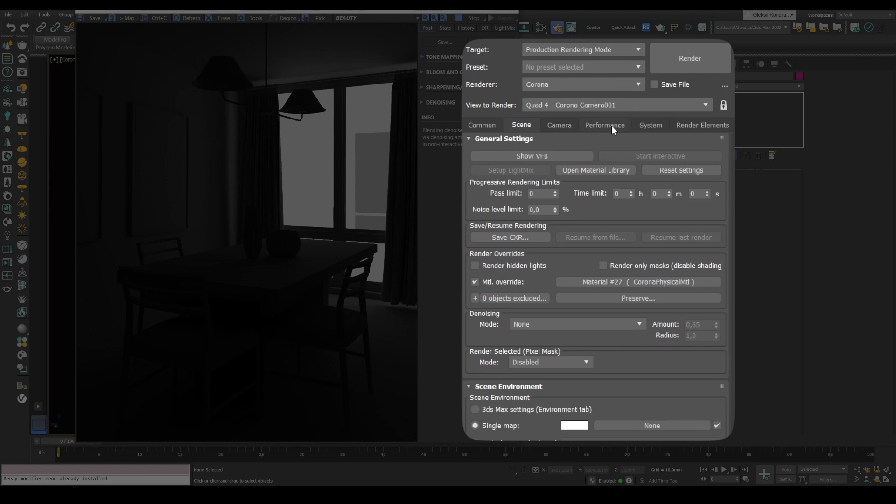
pyautogui.click(612, 125)
pyautogui.click(609, 341)
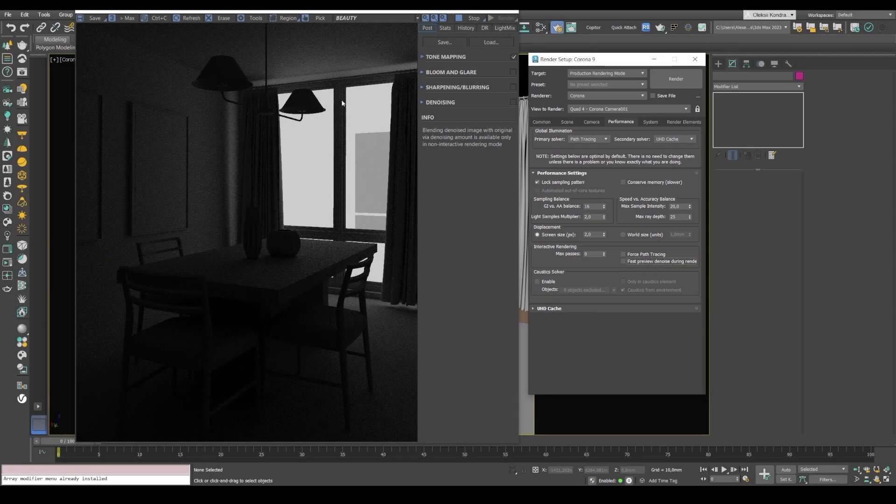
pyautogui.moveTo(227, 14); pyautogui.dragTo(194, 23)
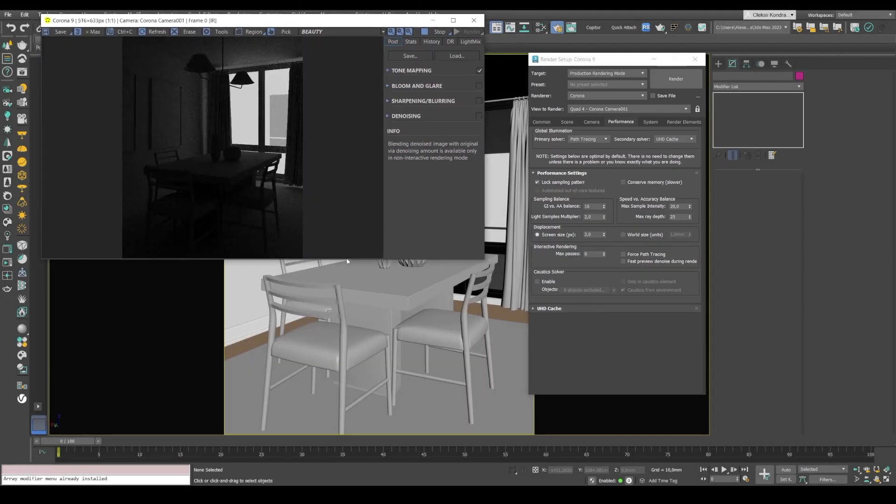
pyautogui.moveTo(348, 258); pyautogui.dragTo(354, 466)
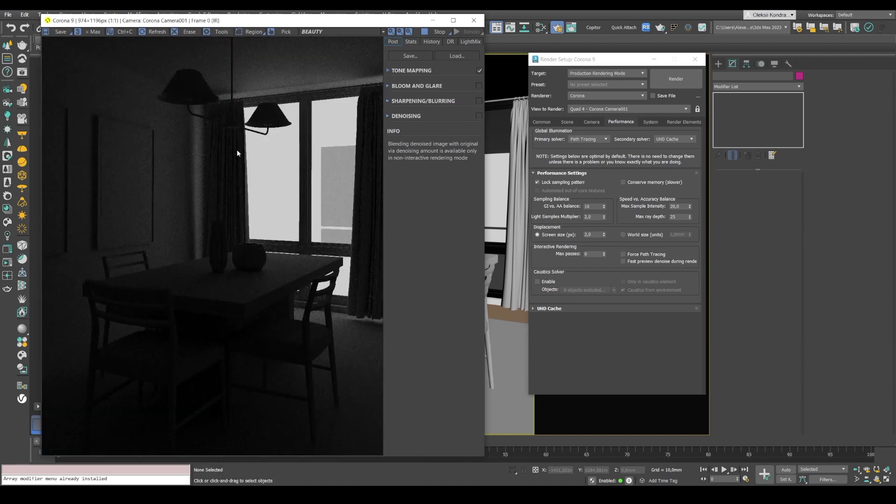
# Step: Expand the render's tone mapping settings and compare the render with the reference photo in PureRef
pyautogui.click(389, 71)
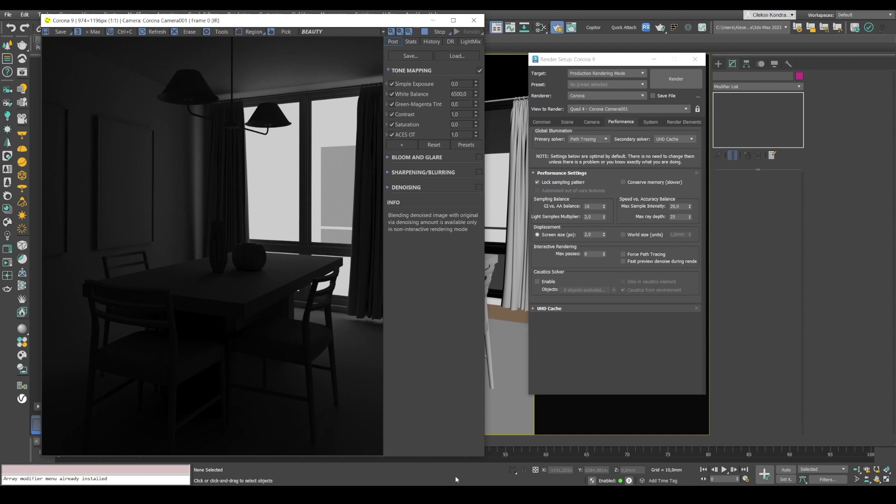
pyautogui.moveTo(334, 494)
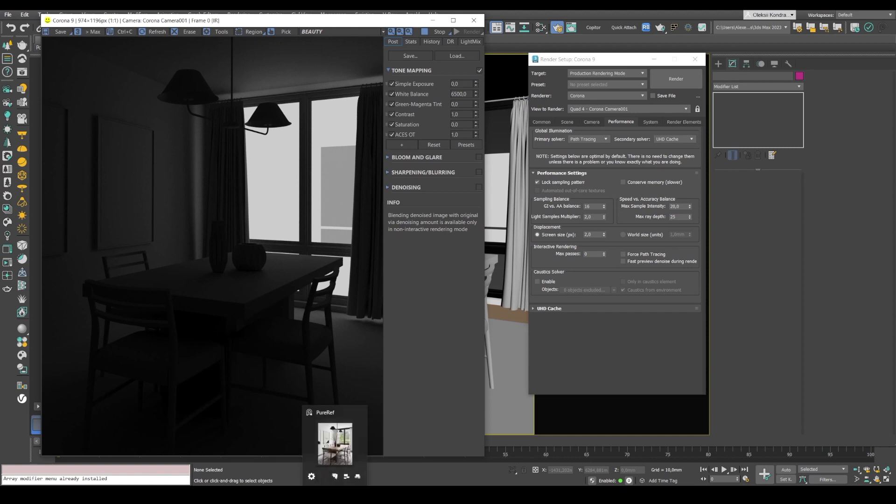
pyautogui.click(311, 474)
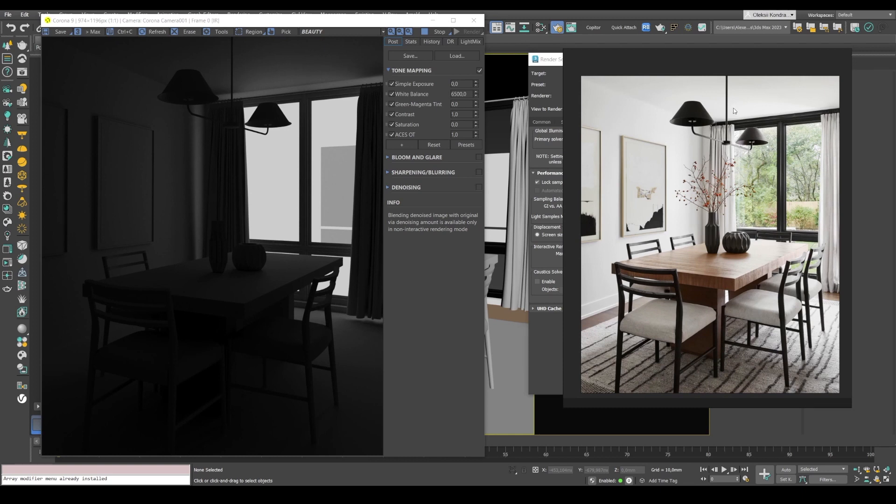
pyautogui.click(359, 24)
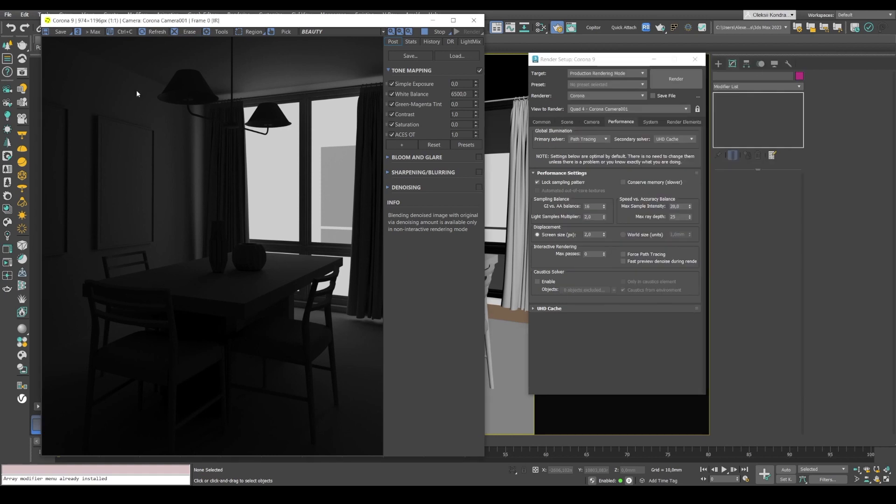
# Step: Create a CoronaPhysicalMtl in the Slate Material Editor and examine it in an enlarged preview window
pyautogui.click(541, 29)
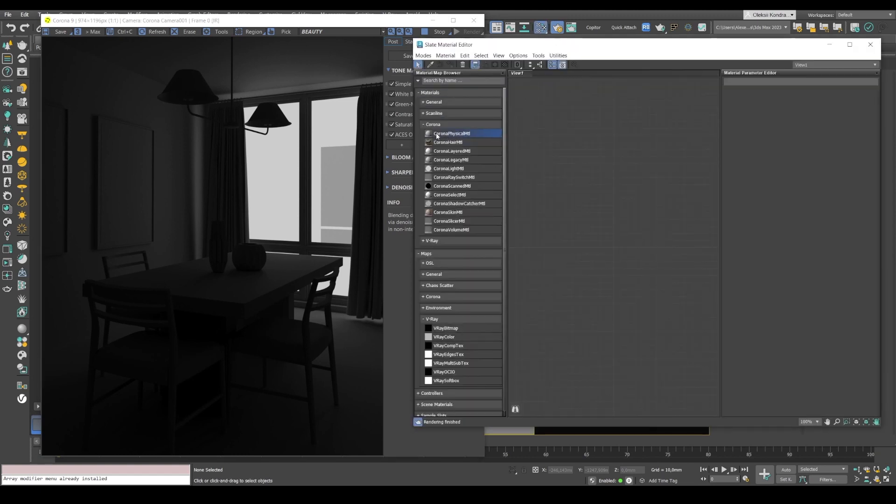
pyautogui.moveTo(444, 136); pyautogui.dragTo(600, 174)
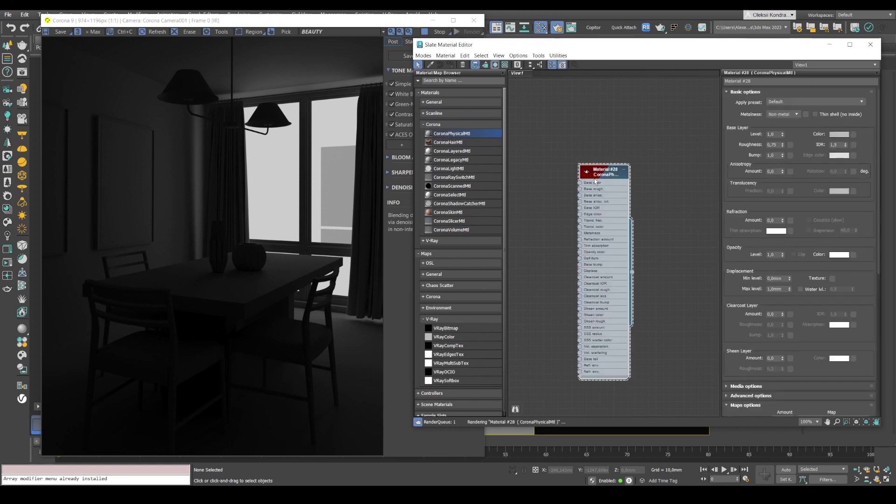
pyautogui.rightClick(590, 174)
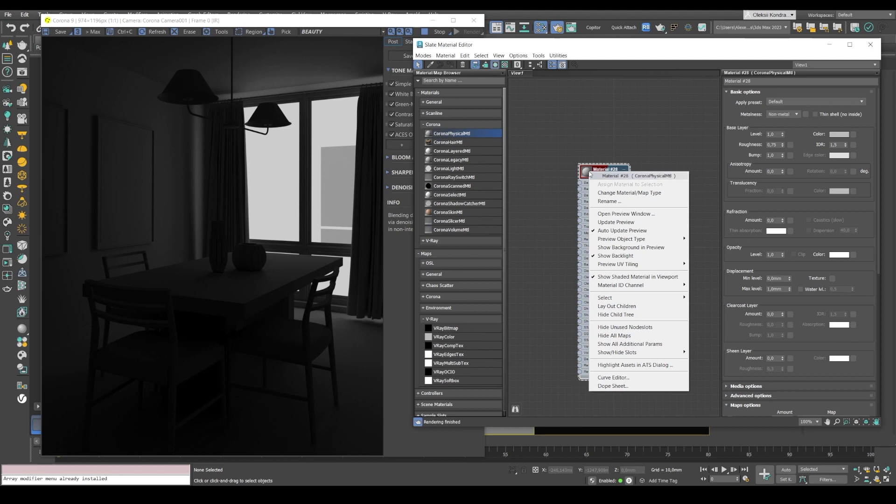
pyautogui.click(602, 213)
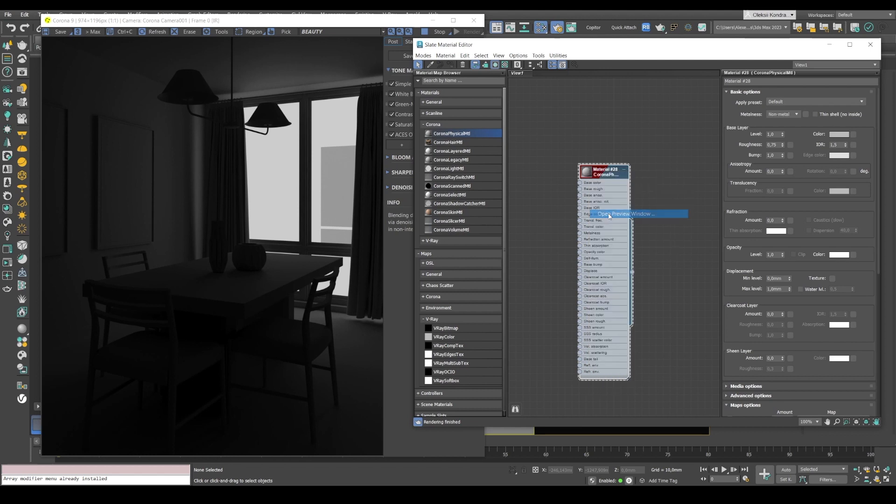
pyautogui.moveTo(603, 216); pyautogui.dragTo(410, 144)
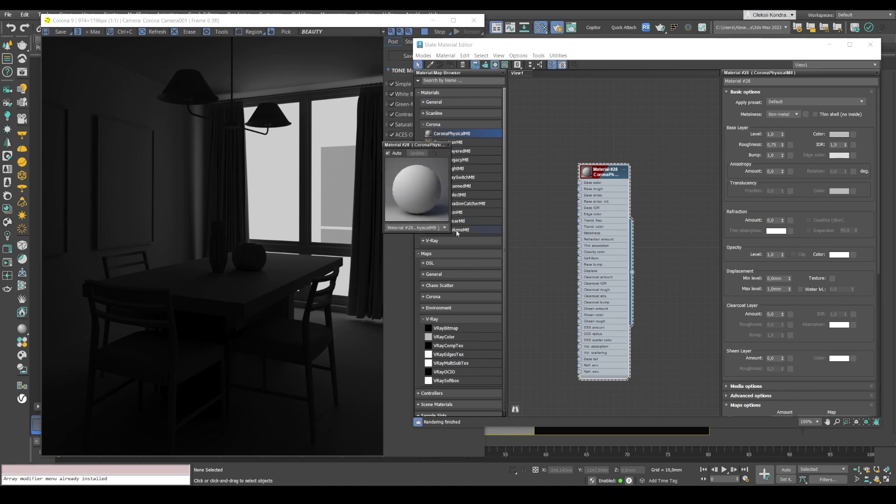
pyautogui.moveTo(447, 230); pyautogui.dragTo(584, 366)
pyautogui.moveTo(491, 363); pyautogui.dragTo(515, 301)
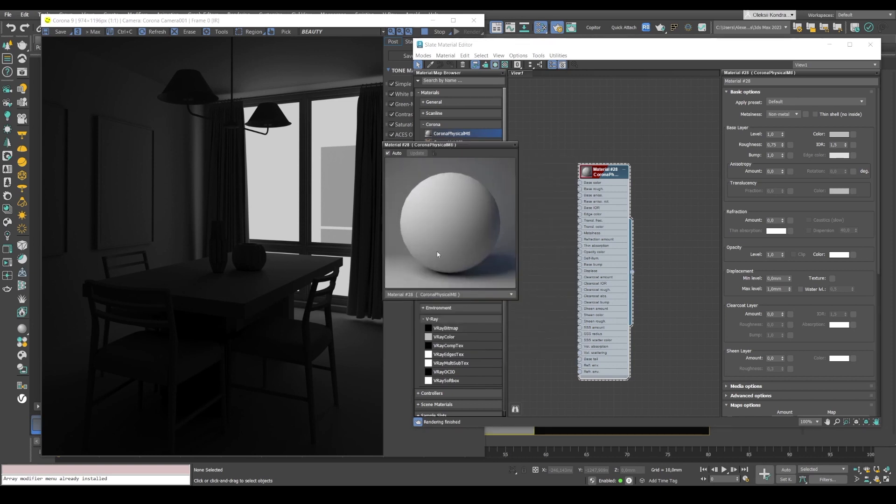
pyautogui.click(830, 45)
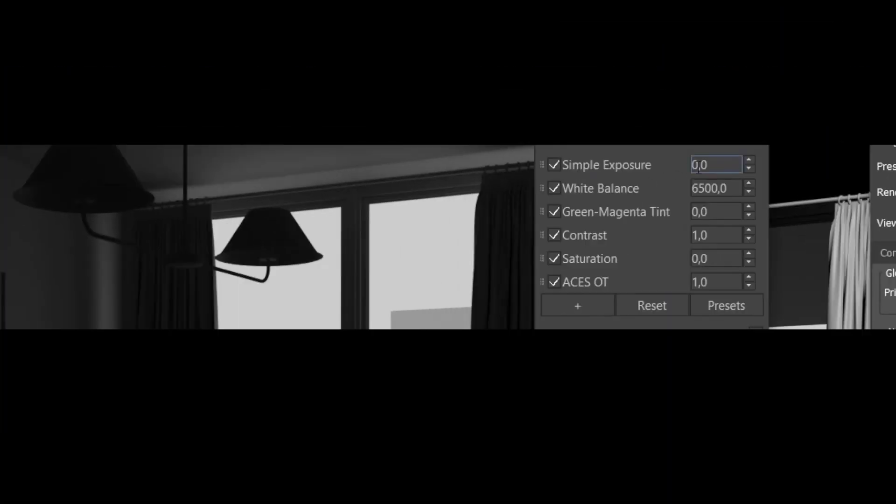
# Step: Set the render's Simple Exposure to 4 in the tone mapping settings
pyautogui.moveTo(460, 84); pyautogui.dragTo(448, 84)
pyautogui.write('4')
pyautogui.press('Return')
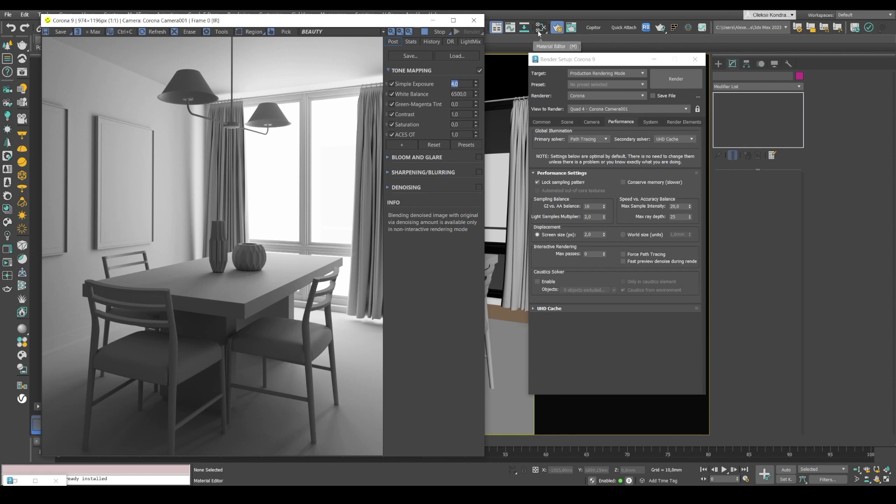
# Step: Compare the material preview sphere with the brightened render, closing the preview and minimizing the material editor when done
pyautogui.click(541, 28)
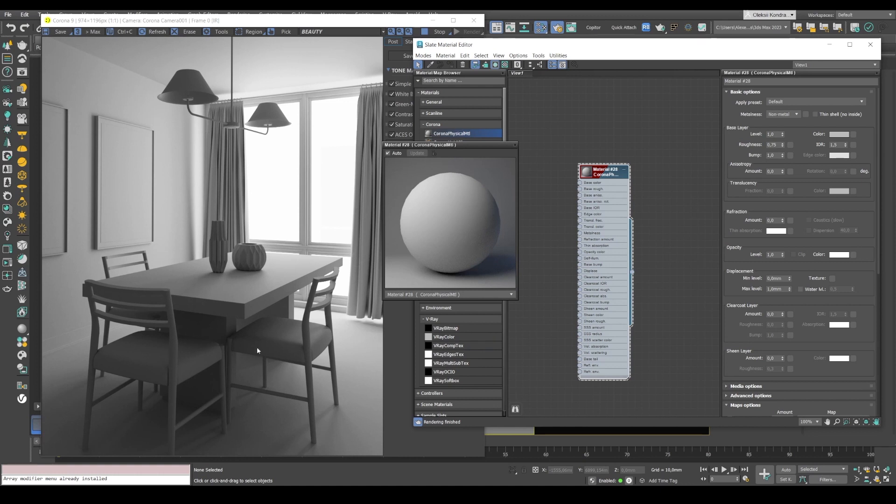
pyautogui.click(515, 145)
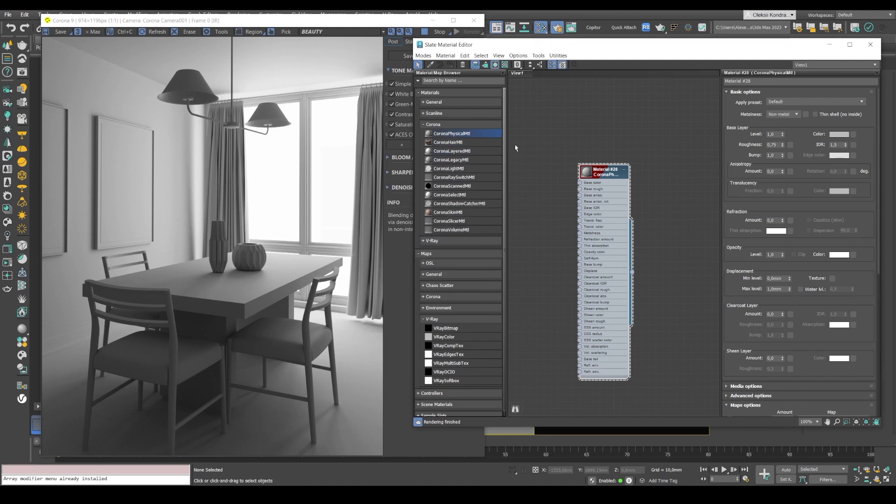
pyautogui.click(830, 45)
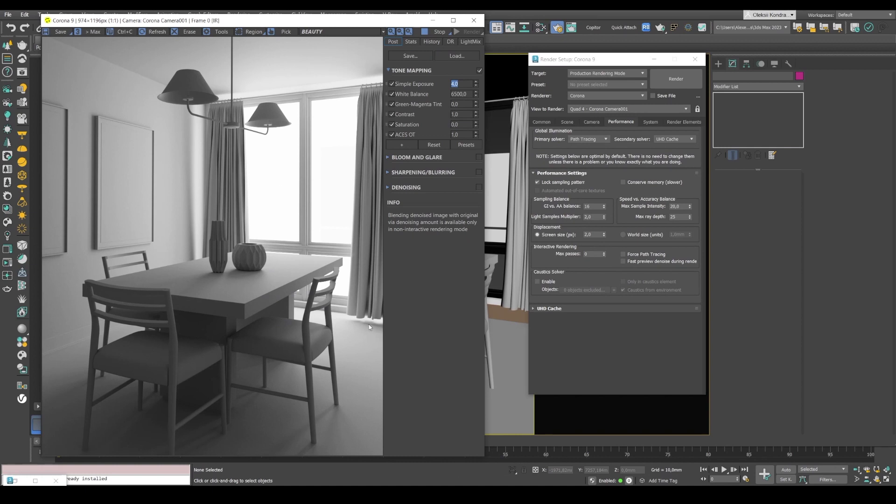
# Step: Compare the brightened render with the reference photo in PureRef, moving the render window off the viewport when done
pyautogui.moveTo(335, 494)
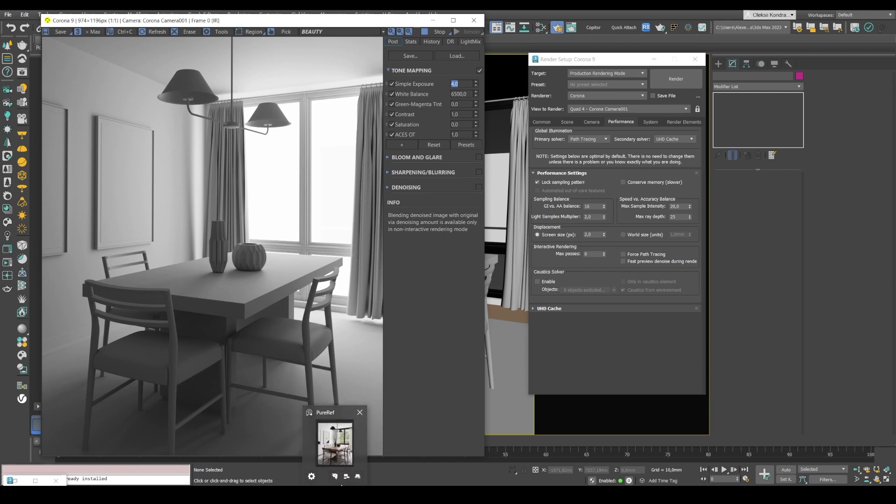
pyautogui.click(335, 442)
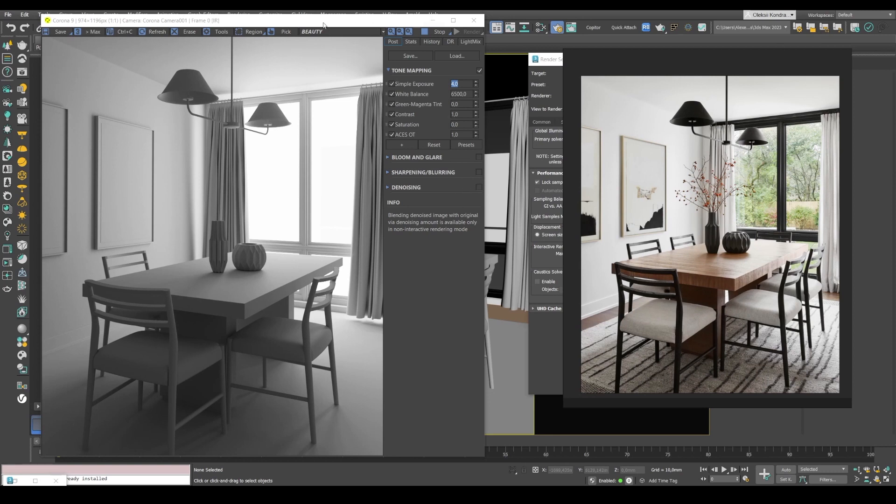
pyautogui.moveTo(387, 16); pyautogui.dragTo(745, 16)
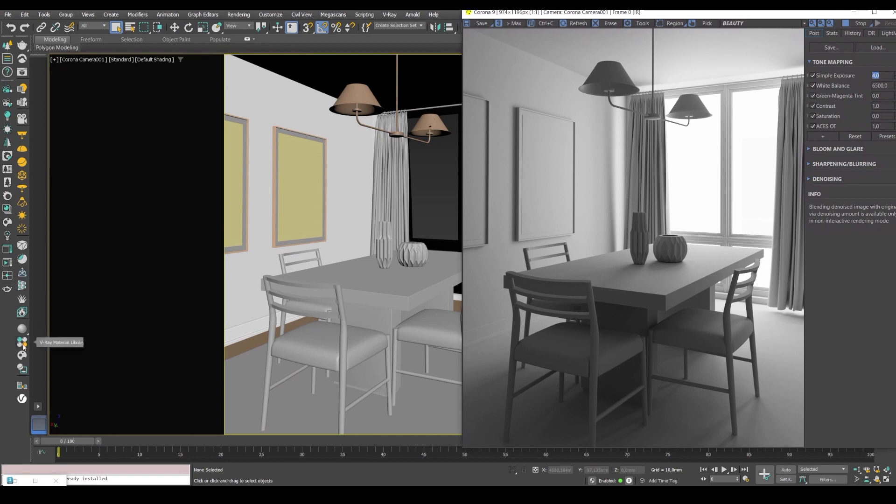
# Step: Split the workspace into two side-by-side viewports and show the Corona camera view in the first one
pyautogui.click(39, 407)
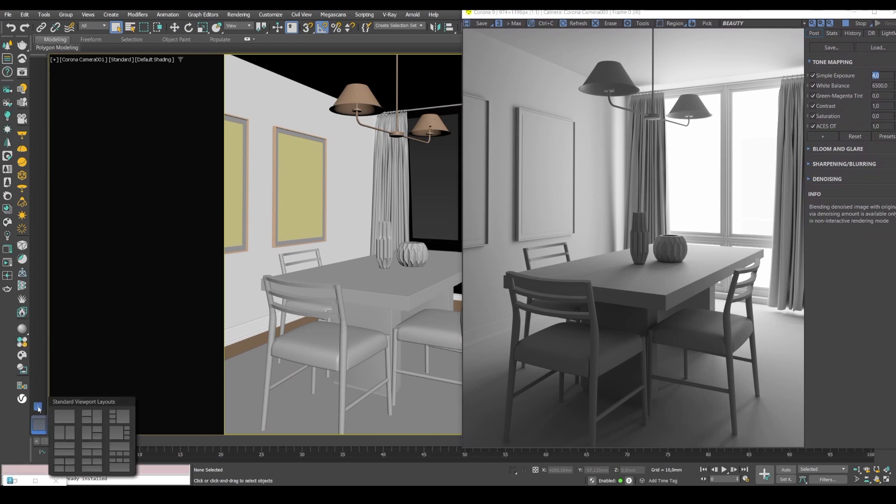
pyautogui.click(66, 434)
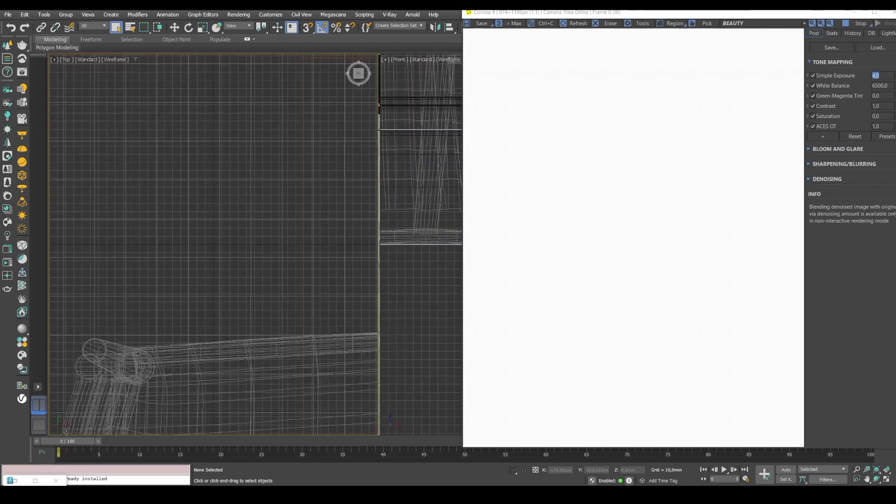
pyautogui.moveTo(537, 15); pyautogui.dragTo(501, 25)
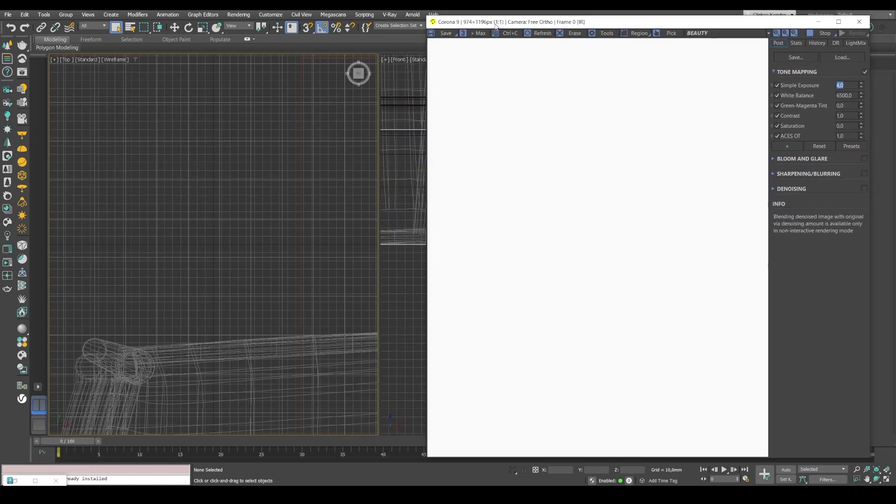
pyautogui.moveTo(605, 23)
pyautogui.mouseDown()
pyautogui.moveTo(576, 31)
pyautogui.moveTo(597, 31)
pyautogui.mouseUp()
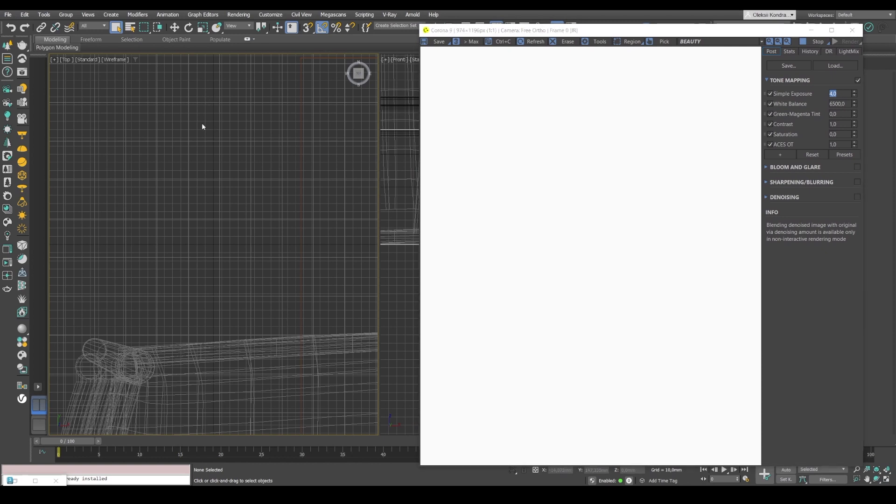
pyautogui.press('c')
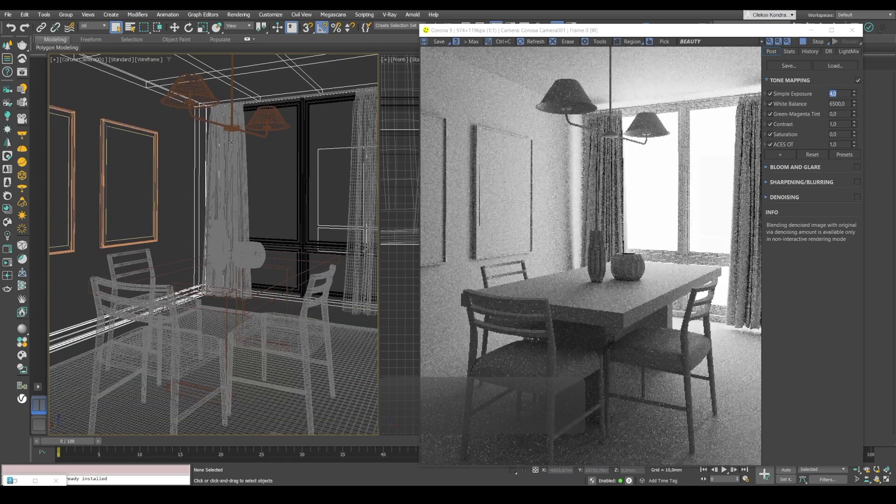
pyautogui.moveTo(477, 34); pyautogui.dragTo(319, 43)
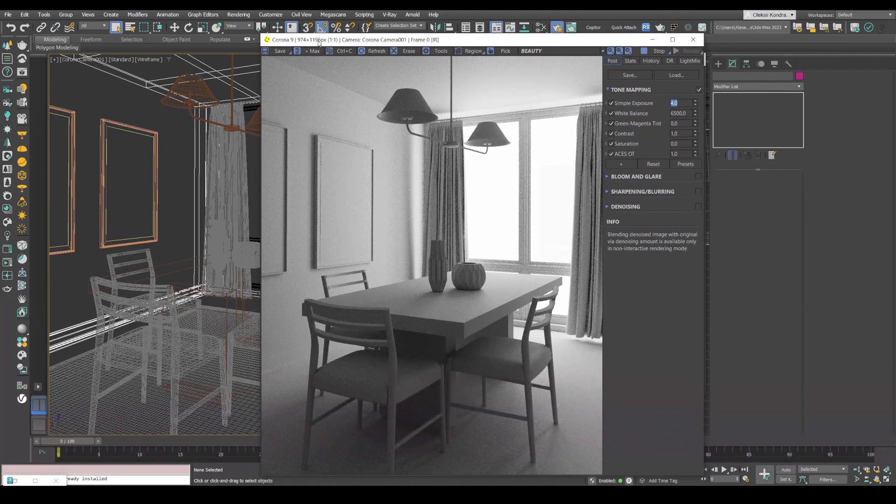
# Step: Lock the view to render to Corona Camera001 in Render Setup, then minimize the render setup and material editor windows
pyautogui.press('m')
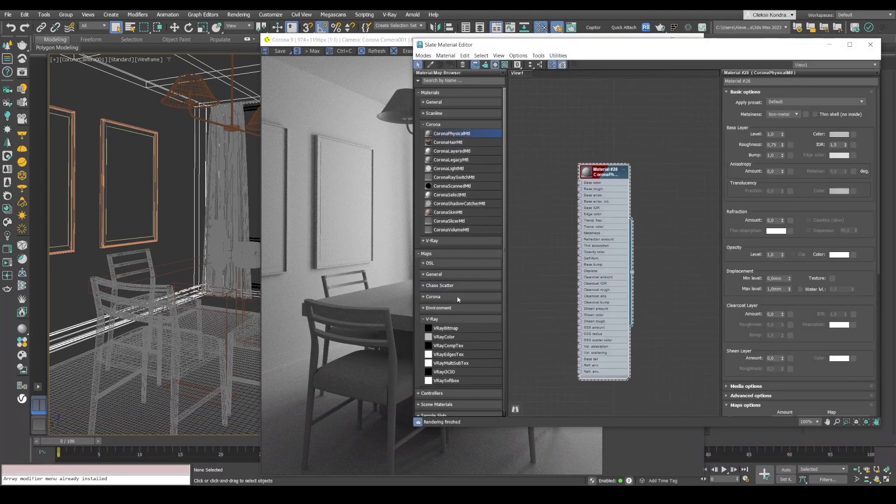
pyautogui.click(558, 28)
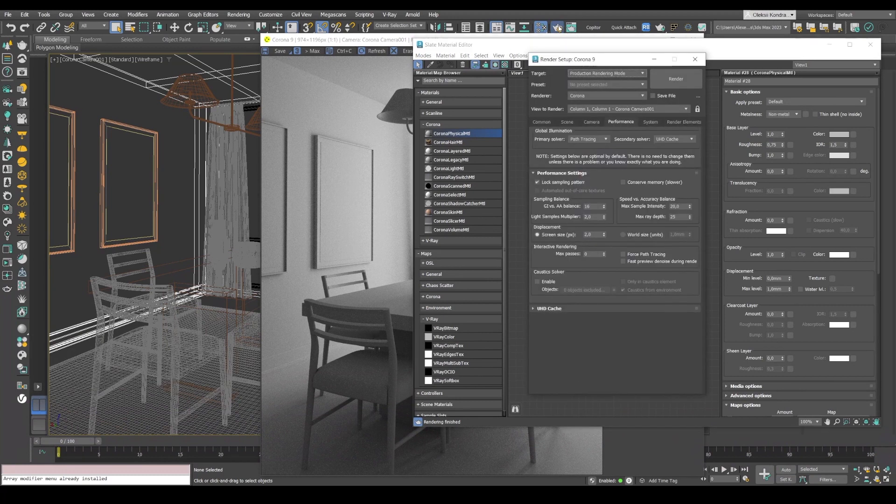
pyautogui.click(698, 110)
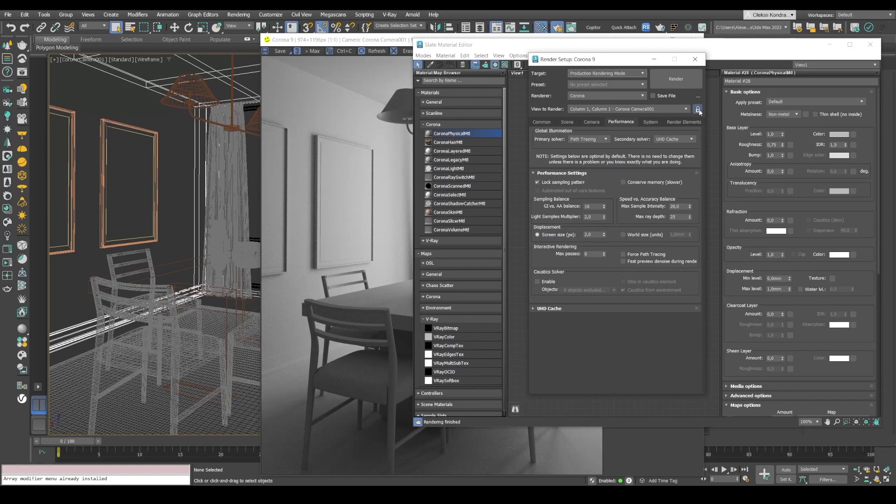
pyautogui.click(654, 59)
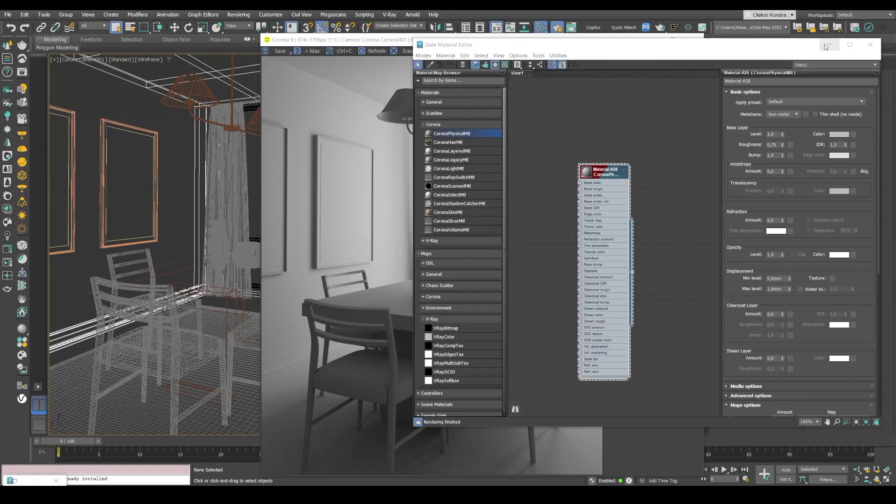
pyautogui.click(828, 45)
# Step: Create a plane in the Front view that covers the window wall and extends slightly beyond the room's outline
pyautogui.click(490, 81)
pyautogui.click(269, 84)
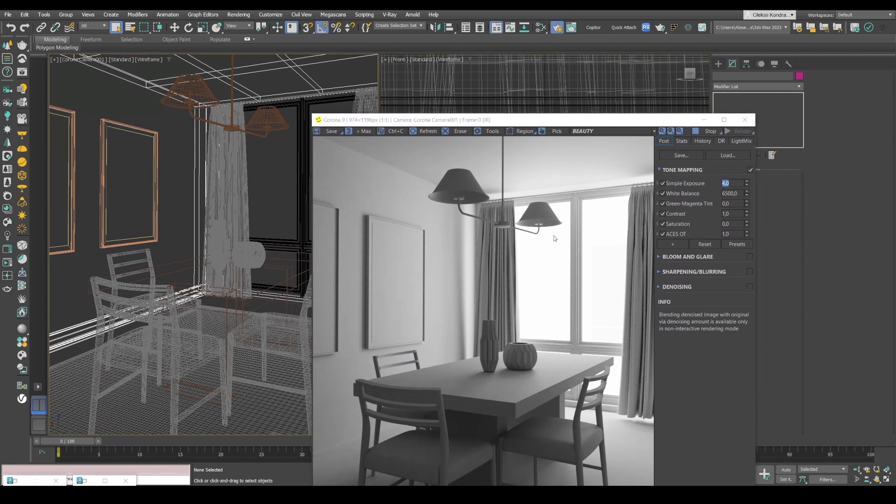
pyautogui.click(566, 79)
pyautogui.moveTo(525, 122); pyautogui.dragTo(176, 54)
pyautogui.click(545, 322)
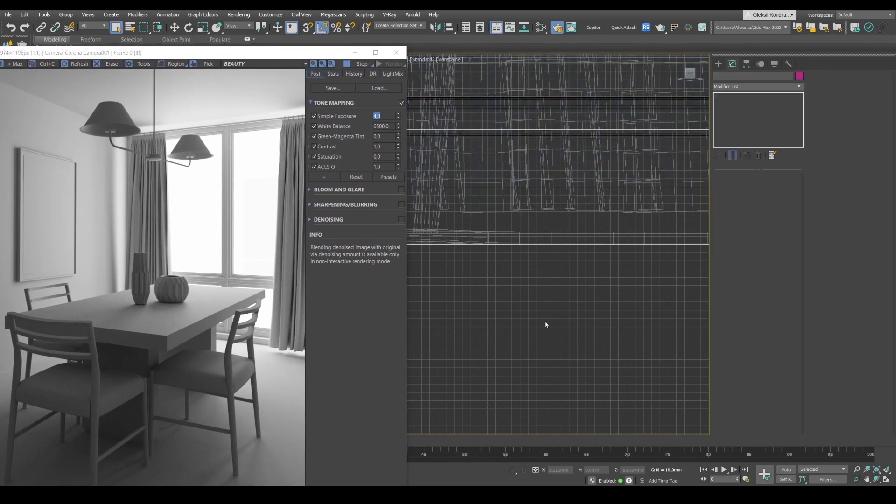
pyautogui.scroll(-10, 582, 290)
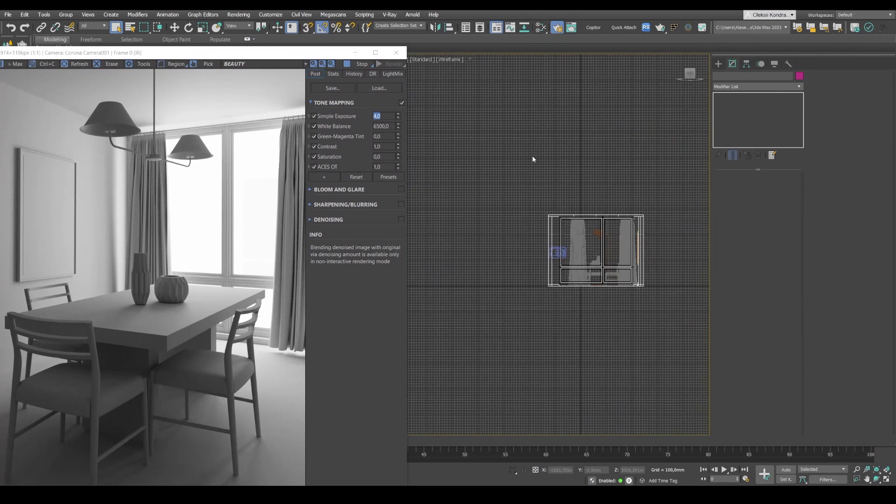
pyautogui.click(718, 64)
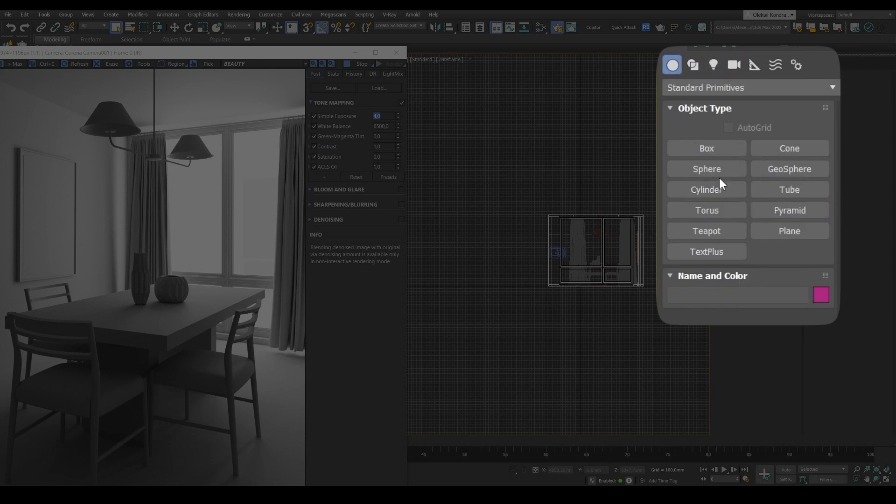
pyautogui.click(719, 175)
pyautogui.click(728, 191)
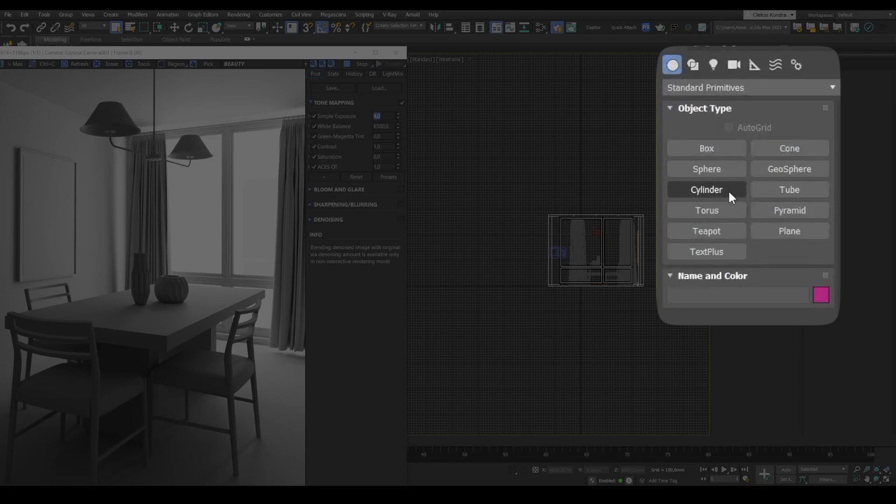
pyautogui.click(789, 230)
pyautogui.moveTo(536, 202); pyautogui.dragTo(671, 315)
pyautogui.rightClick(672, 315)
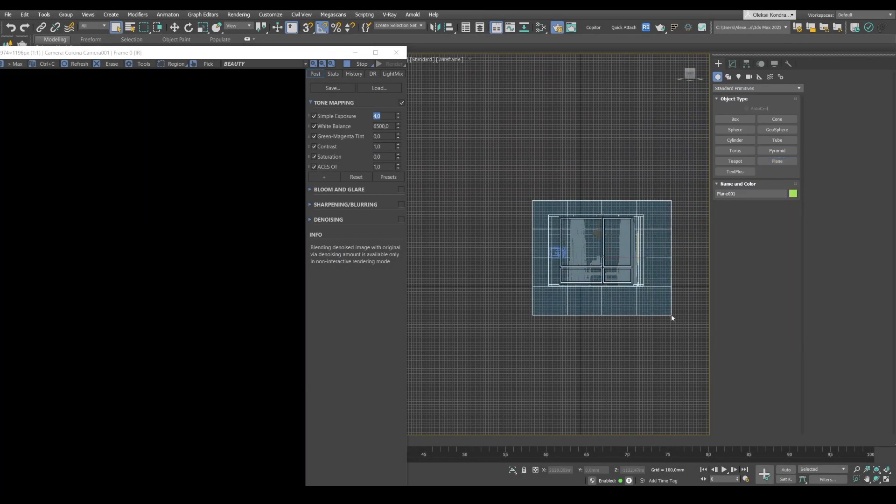
# Step: Move the plane outside the room beyond the window in the Top view and rotate it 180 degrees
pyautogui.moveTo(241, 53); pyautogui.dragTo(221, 53)
pyautogui.press('t')
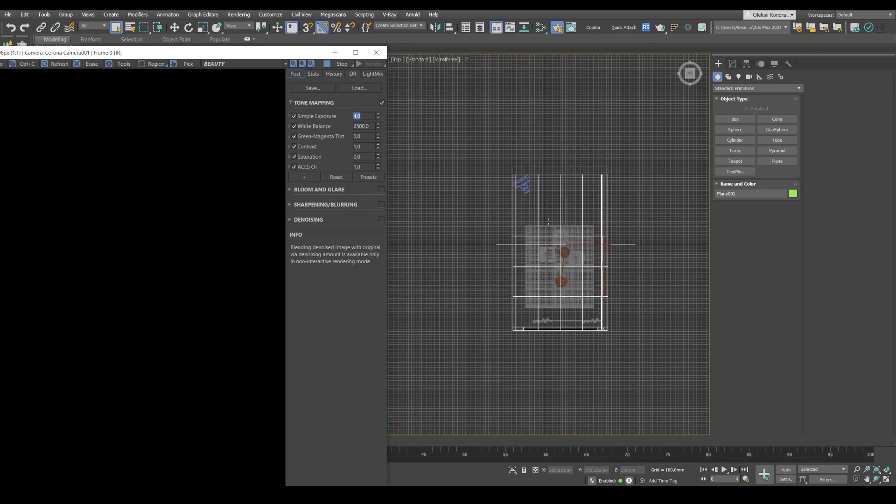
pyautogui.press('e')
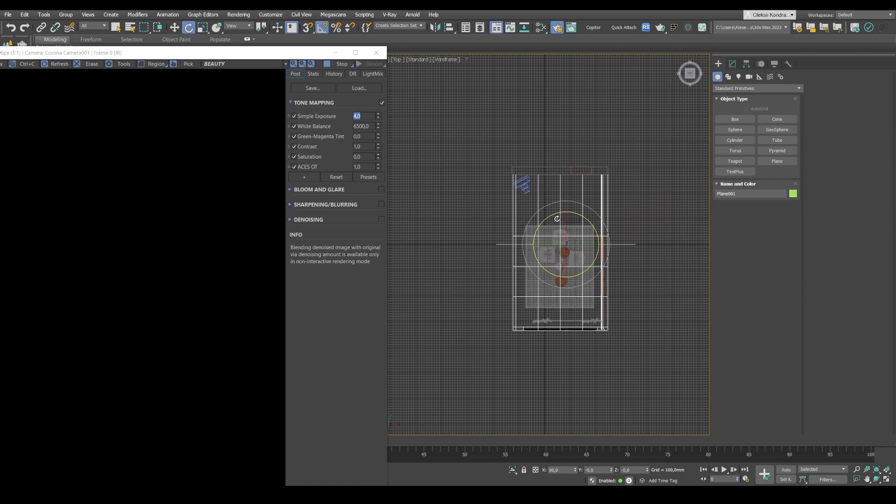
pyautogui.press('w')
pyautogui.moveTo(566, 211); pyautogui.dragTo(566, 333)
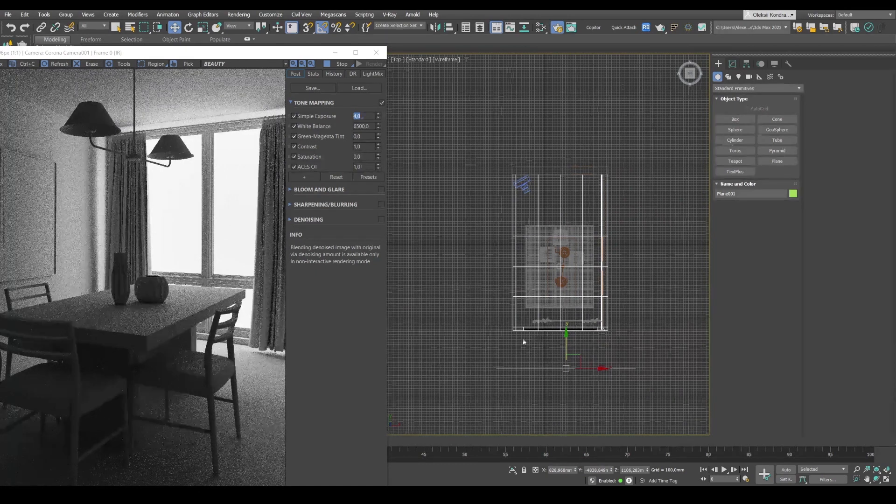
pyautogui.press('e')
pyautogui.moveTo(550, 342); pyautogui.dragTo(513, 389)
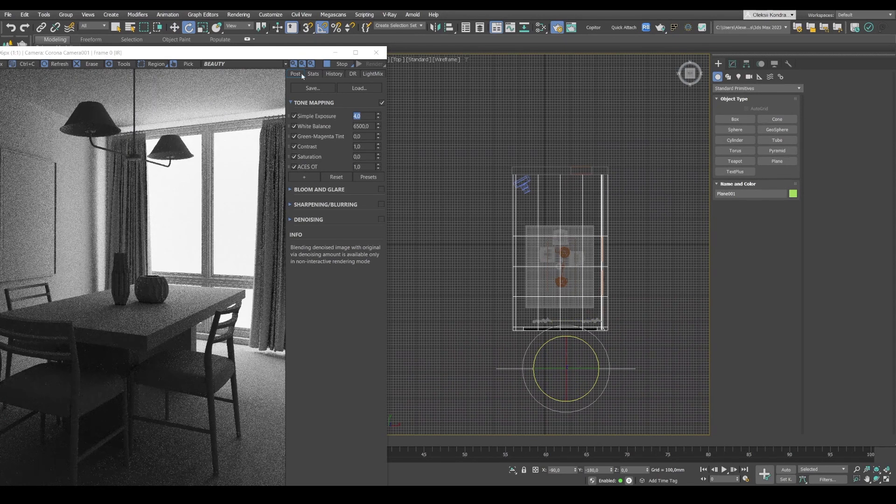
# Step: Create a CoronaLightMtl in the Slate Material Editor above the existing physical material
pyautogui.moveTo(203, 58); pyautogui.dragTo(283, 35)
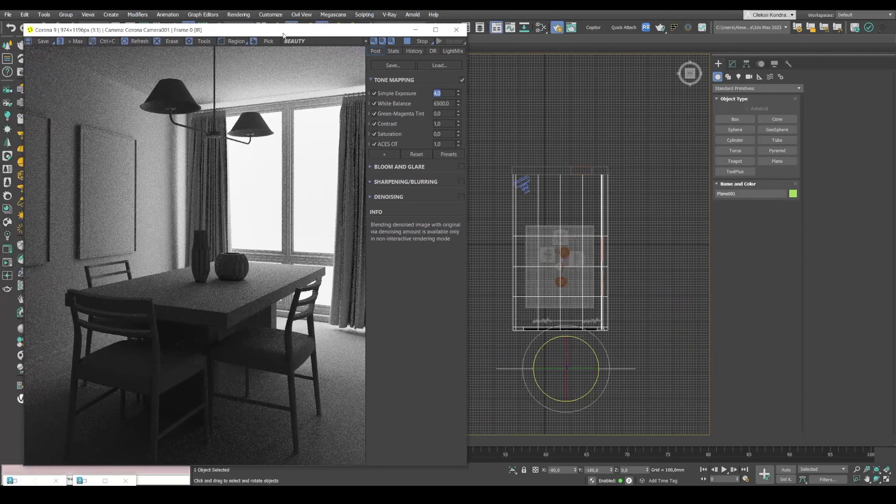
pyautogui.click(541, 27)
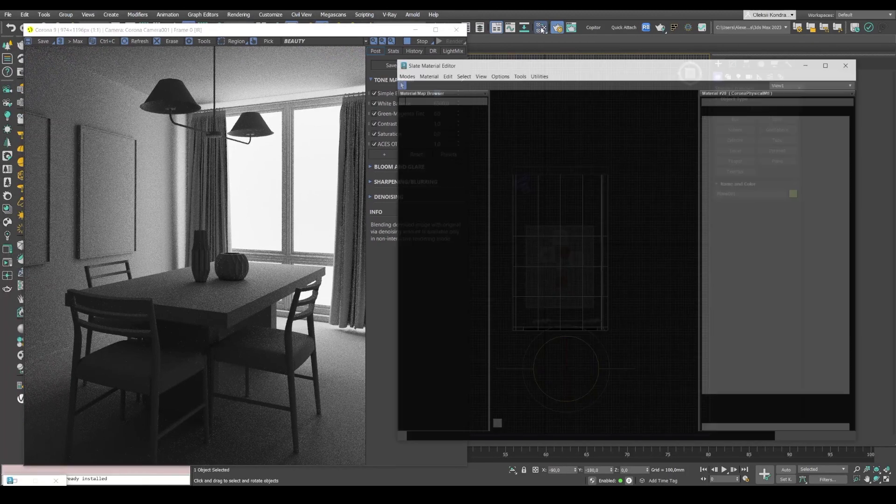
pyautogui.scroll(-2, 587, 152)
pyautogui.moveTo(597, 116); pyautogui.dragTo(619, 190, button='middle')
pyautogui.moveTo(450, 169); pyautogui.dragTo(607, 141)
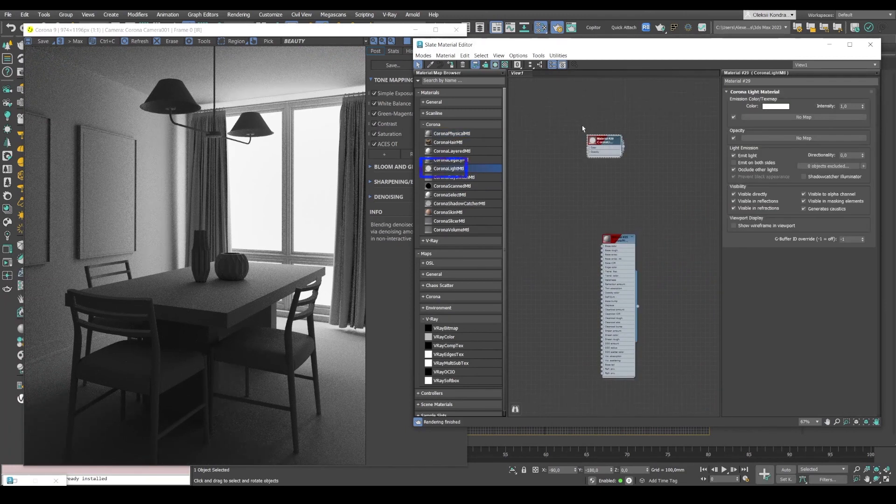
pyautogui.scroll(2, 581, 127)
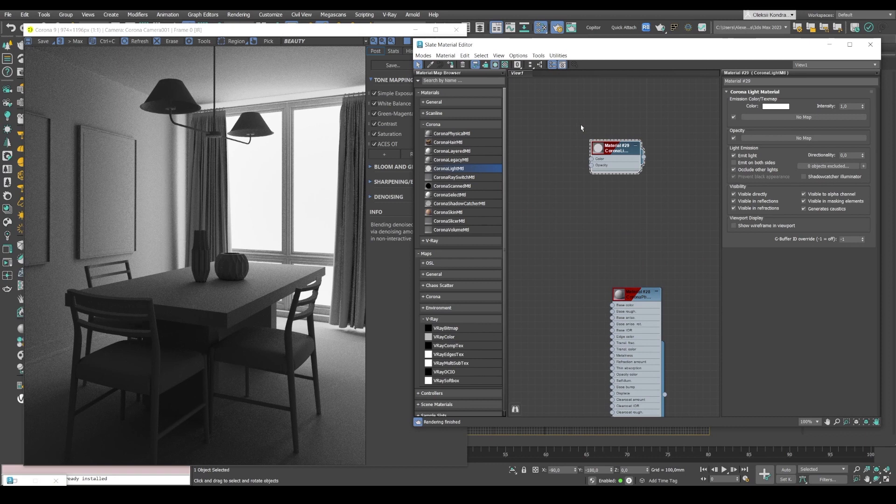
pyautogui.press('Scroll_Lock')
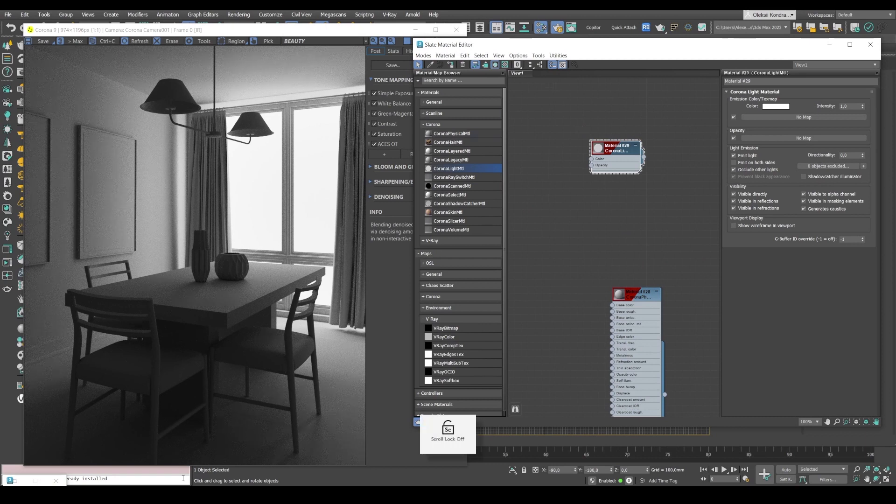
# Step: Load 004.JPG from the D:\VZ\Maps\Background folder as a bitmap and connect it to the light material's Color input
pyautogui.hotkey('alt', 'Tab')
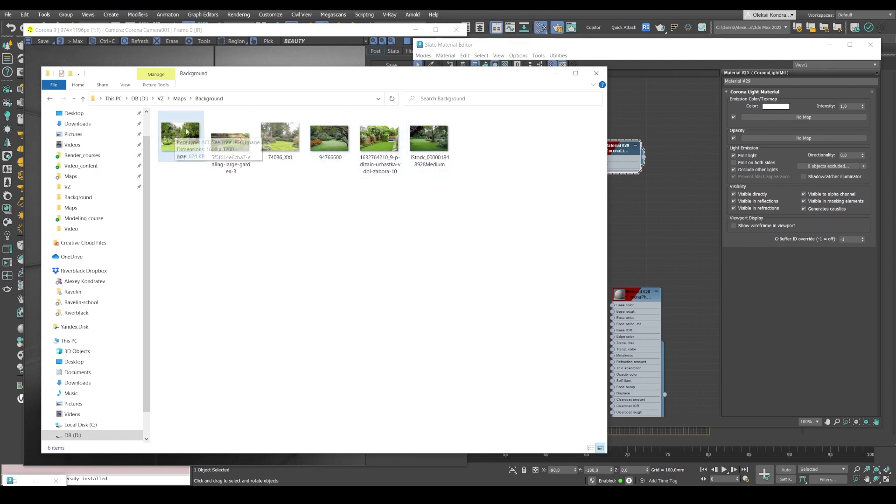
pyautogui.moveTo(287, 75); pyautogui.dragTo(223, 148)
pyautogui.moveTo(121, 206); pyautogui.dragTo(535, 124)
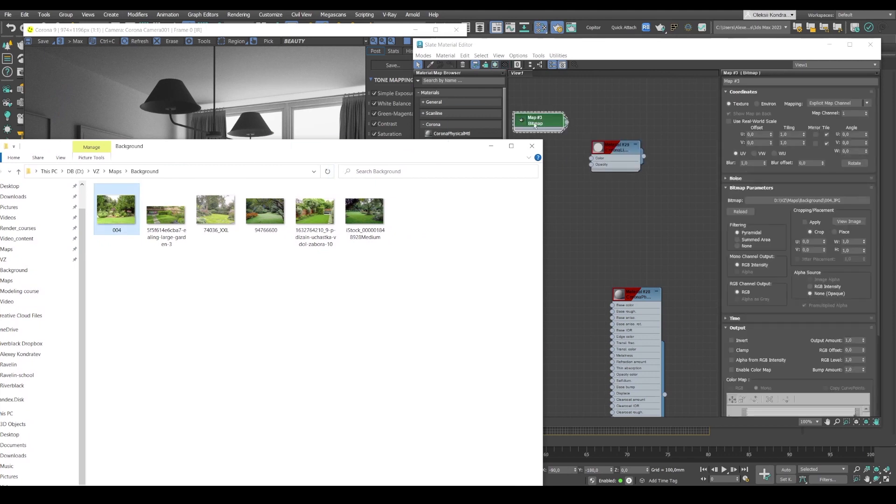
pyautogui.click(489, 149)
pyautogui.moveTo(566, 122); pyautogui.dragTo(577, 152)
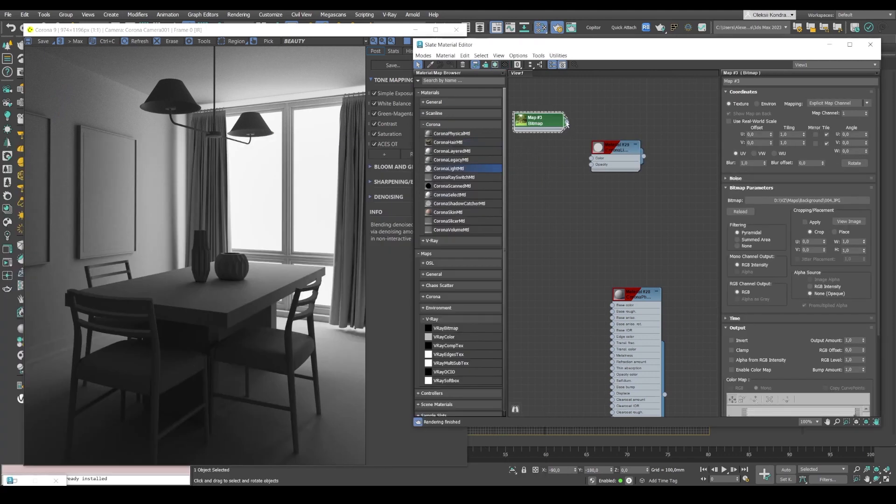
pyautogui.moveTo(437, 97); pyautogui.dragTo(461, 112)
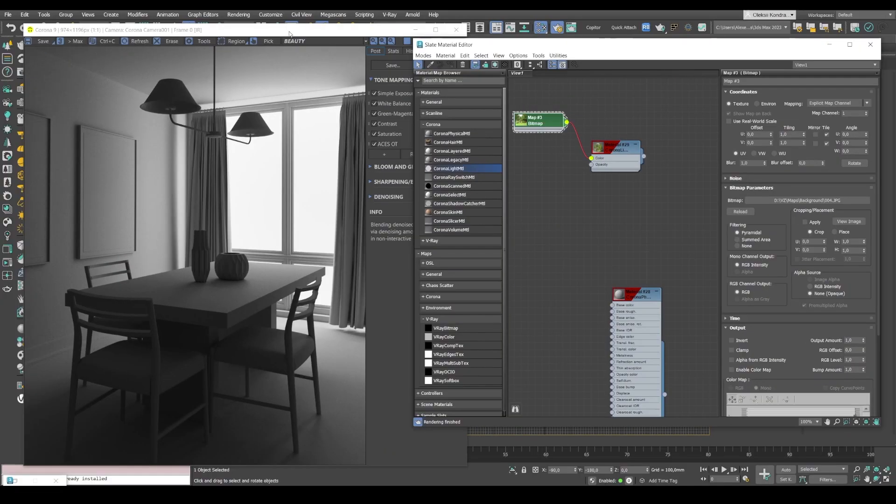
# Step: Assign the garden-image light material to the selected background plane outside the window
pyautogui.moveTo(290, 29); pyautogui.dragTo(210, 210)
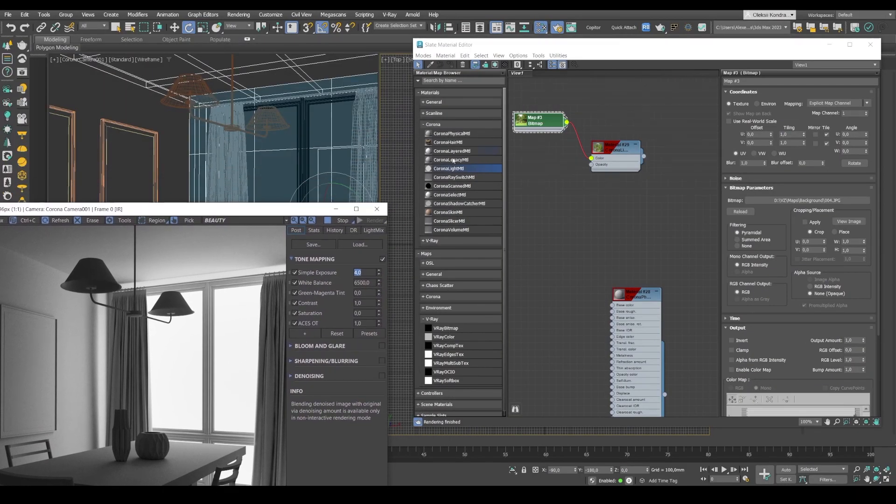
pyautogui.click(602, 157)
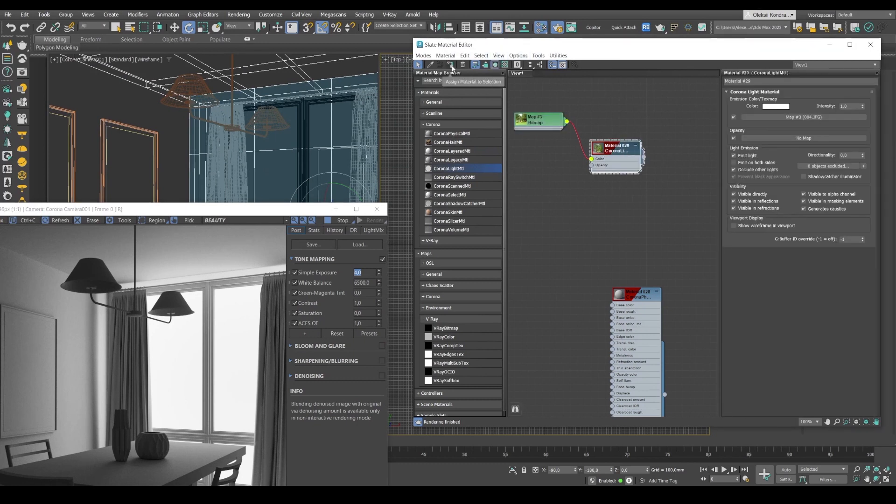
pyautogui.click(451, 65)
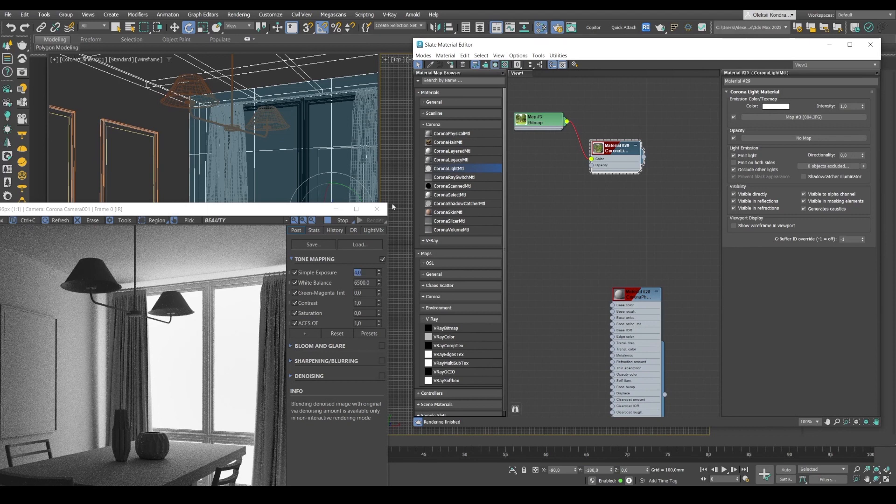
# Step: Set the scene's Corona material override to preserve light materials, leaving the override material active
pyautogui.click(556, 26)
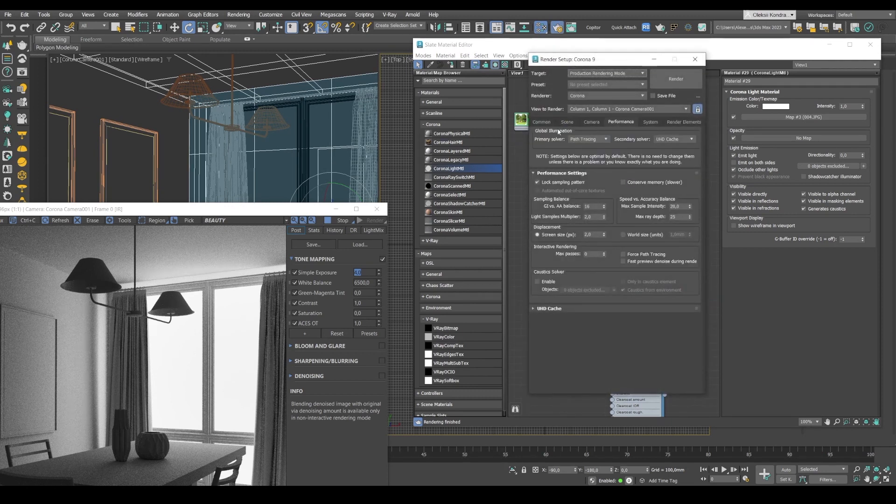
pyautogui.click(565, 121)
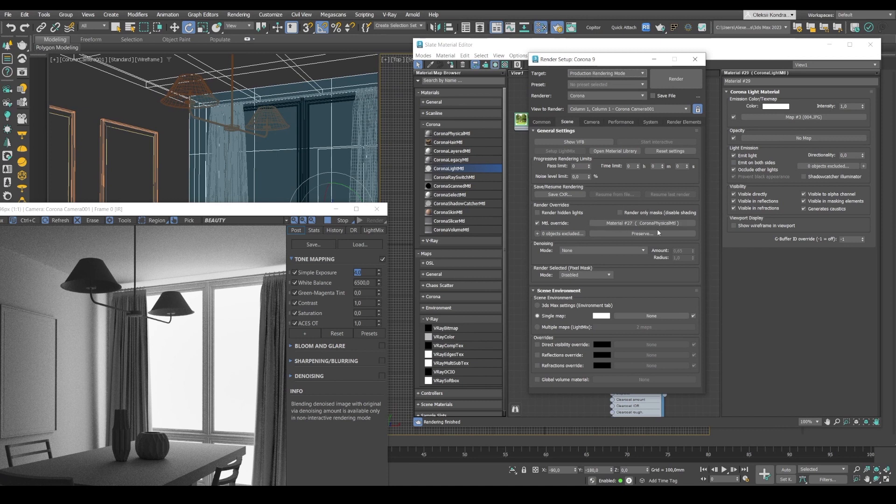
pyautogui.click(634, 235)
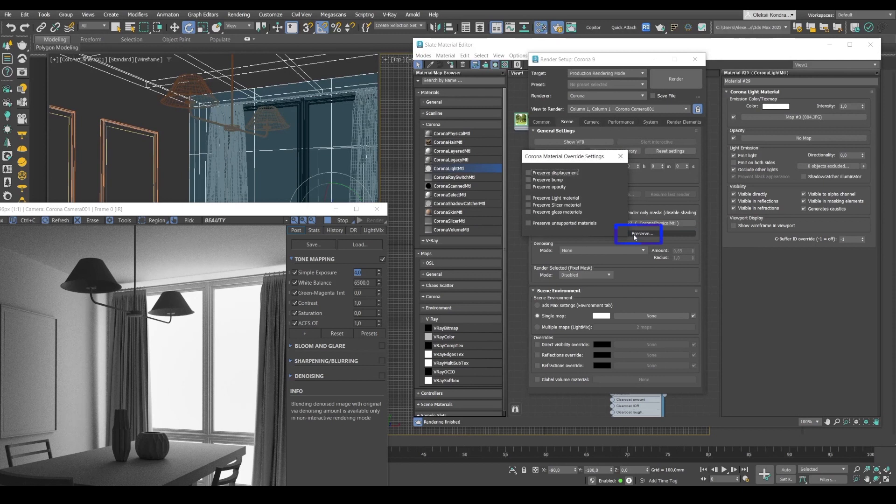
pyautogui.click(543, 199)
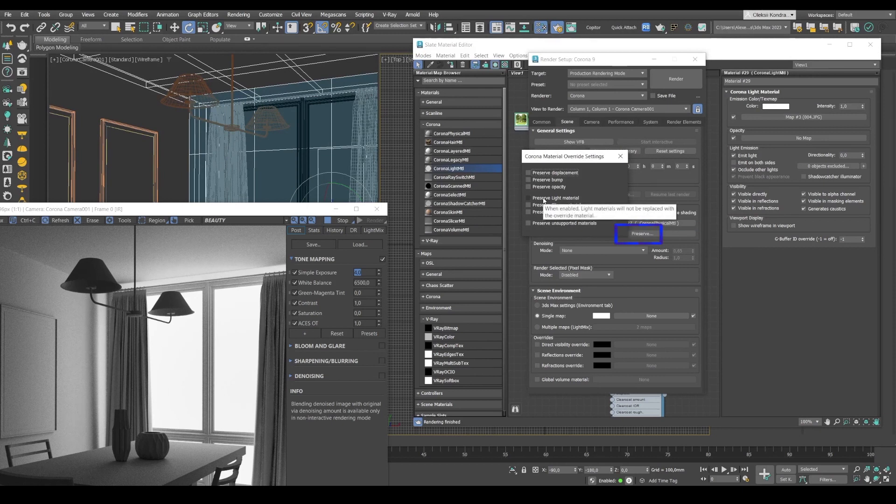
pyautogui.moveTo(264, 209); pyautogui.dragTo(333, 85)
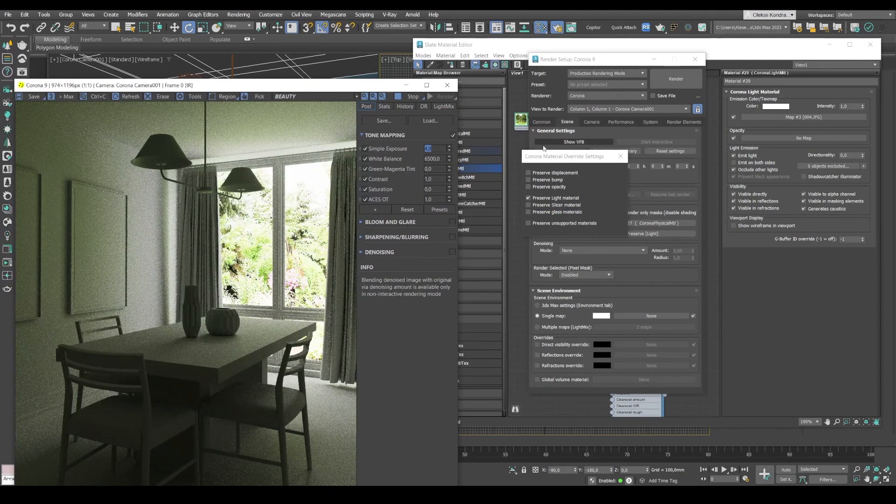
pyautogui.click(621, 154)
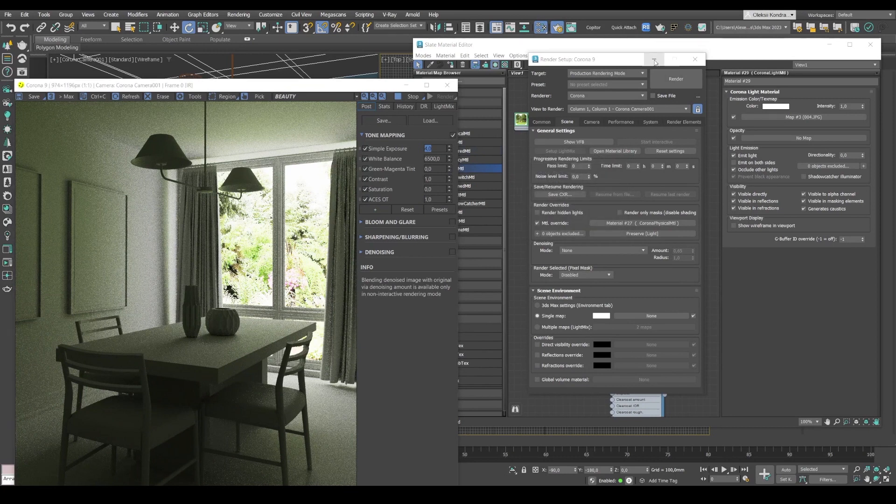
pyautogui.click(695, 59)
# Step: Turn off Emit light in the garden-image CoronaLightMtl and check the effect in the interactive render
pyautogui.moveTo(288, 93); pyautogui.dragTo(292, 47)
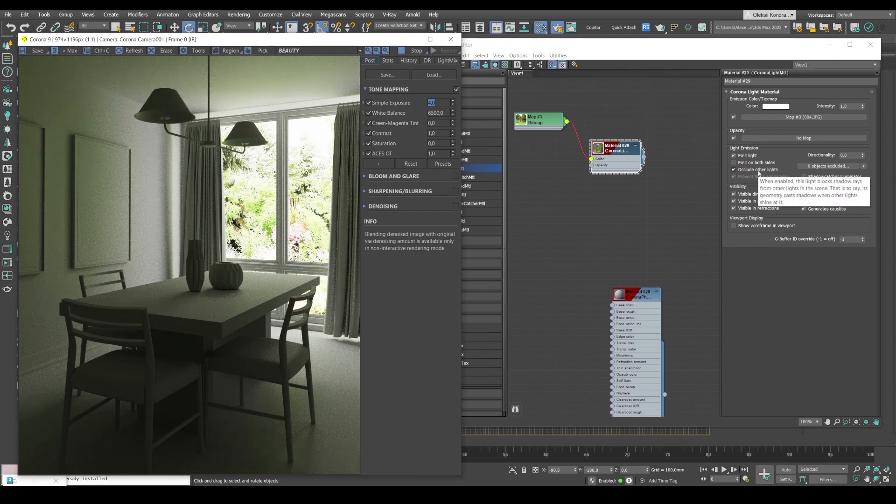
pyautogui.click(733, 156)
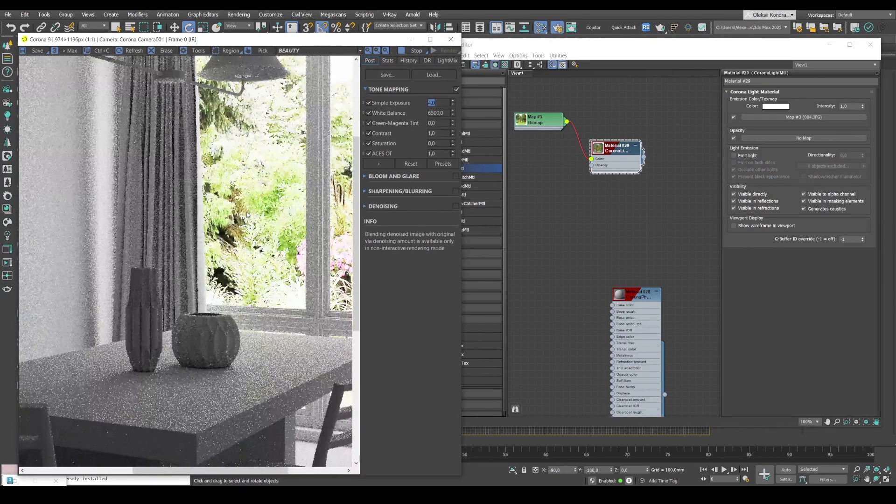
pyautogui.moveTo(216, 40); pyautogui.dragTo(259, 27)
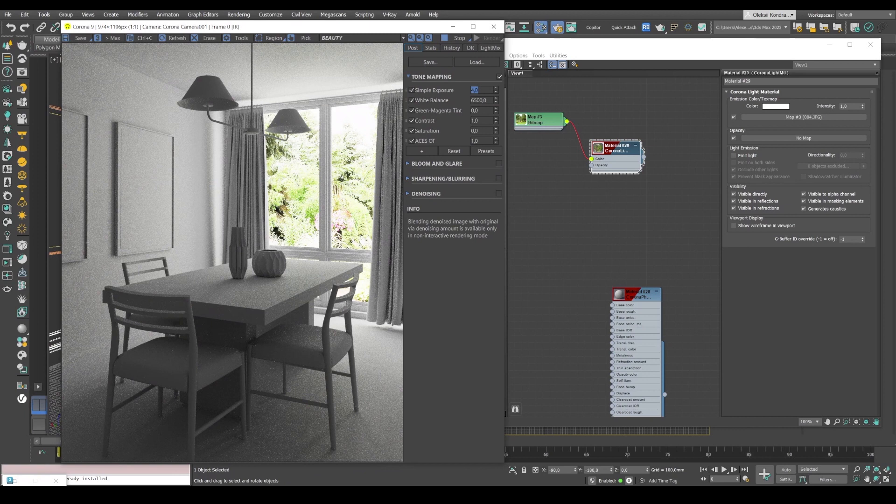
# Step: Compare the window view with the reference photo and set the garden-image light material's intensity to 0,5
pyautogui.click(336, 493)
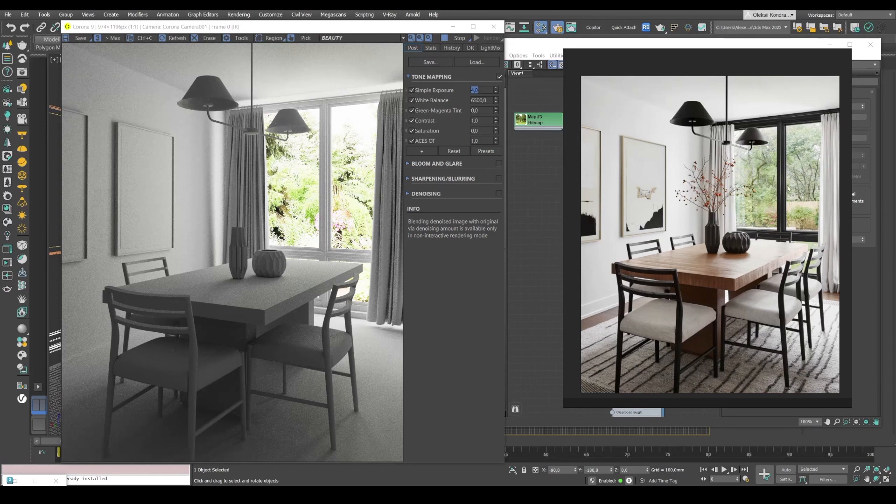
pyautogui.click(518, 45)
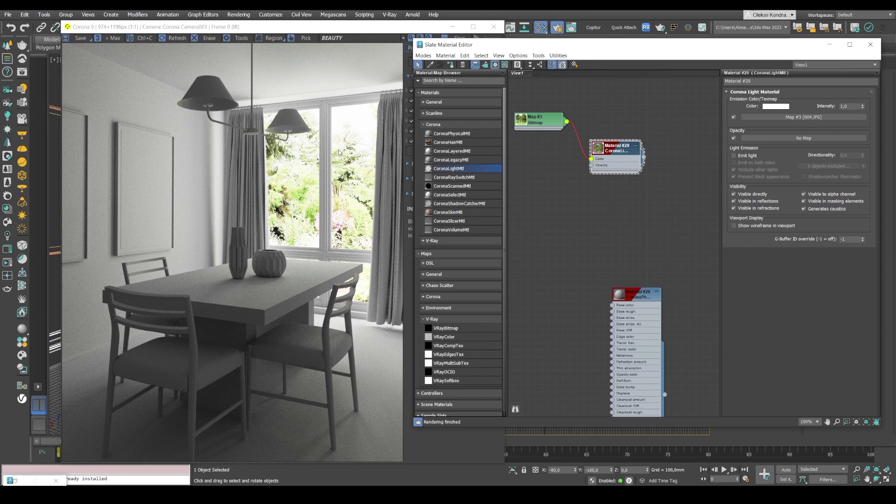
pyautogui.doubleClick(844, 107)
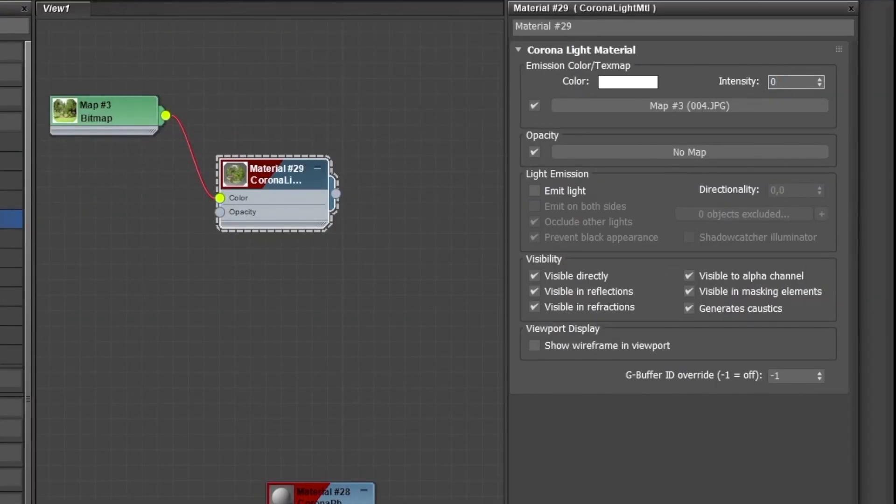
pyautogui.write('0,5')
pyautogui.press('Return')
pyautogui.click(327, 27)
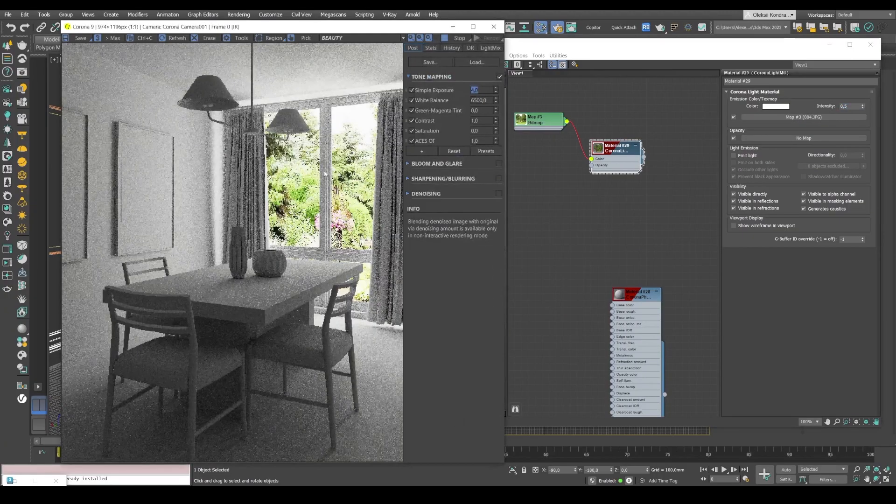
# Step: Shade the camera view and move the garden plane sideways and down to about X 1339 mm, Z 883 mm, reframing the background in the window
pyautogui.moveTo(316, 26); pyautogui.dragTo(656, 20)
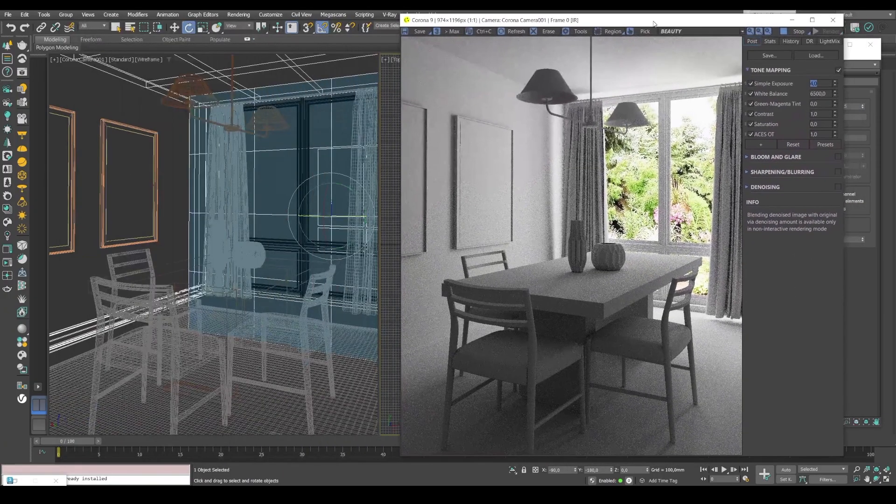
pyautogui.click(284, 176)
pyautogui.press('w')
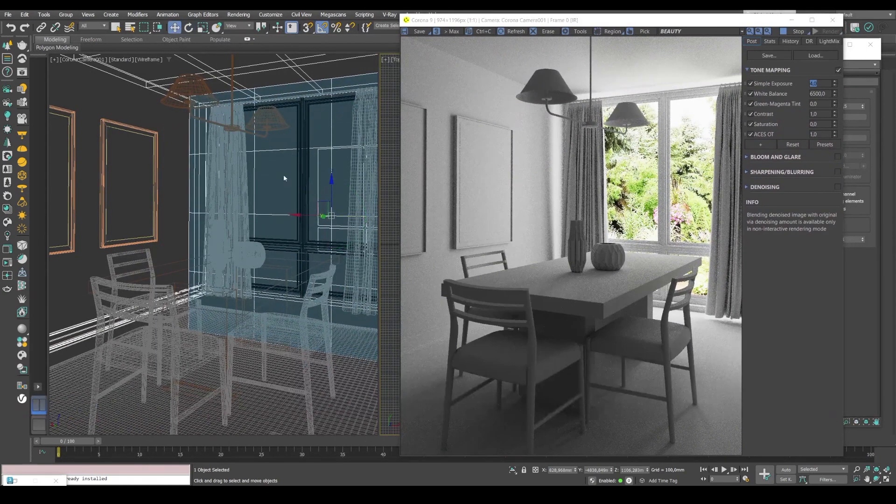
pyautogui.press('F3')
pyautogui.moveTo(331, 185); pyautogui.dragTo(332, 195)
pyautogui.moveTo(300, 225); pyautogui.dragTo(245, 225)
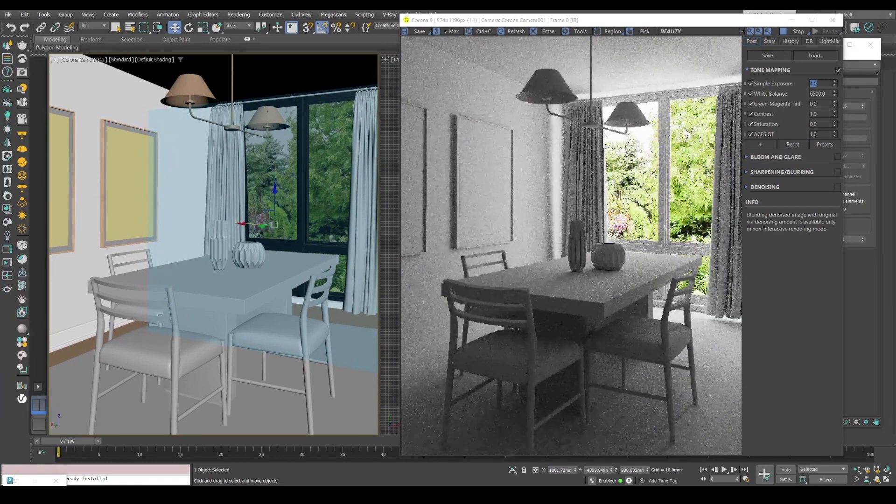
pyautogui.moveTo(248, 226); pyautogui.dragTo(273, 227)
pyautogui.moveTo(302, 192); pyautogui.dragTo(301, 193)
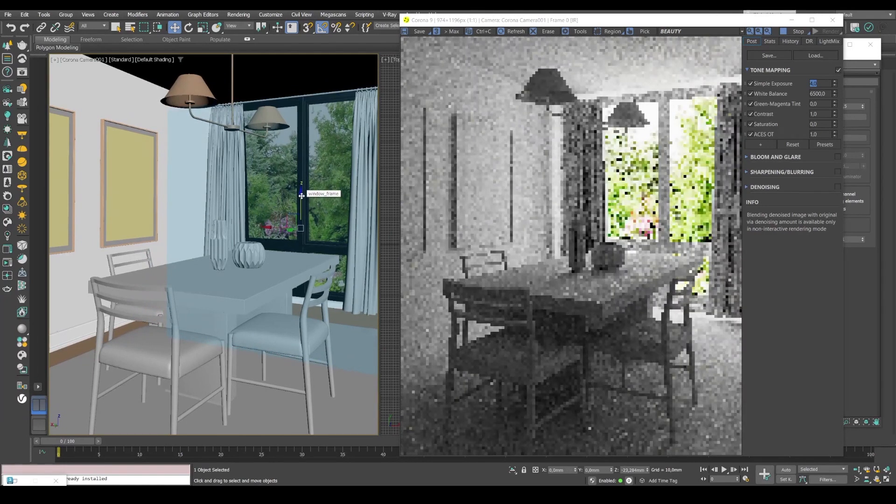
# Step: Compare the interactive render's lighting and window background with the reference photo
pyautogui.moveTo(546, 24); pyautogui.dragTo(405, 24)
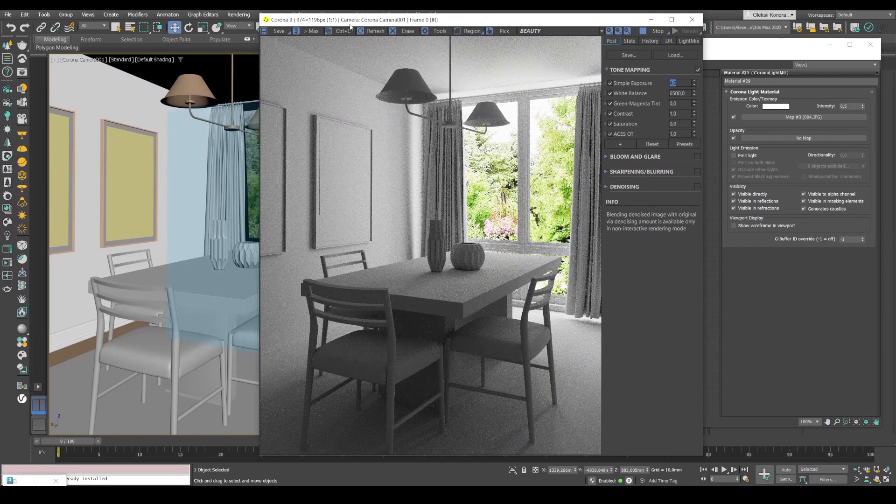
pyautogui.moveTo(339, 25); pyautogui.dragTo(258, 27)
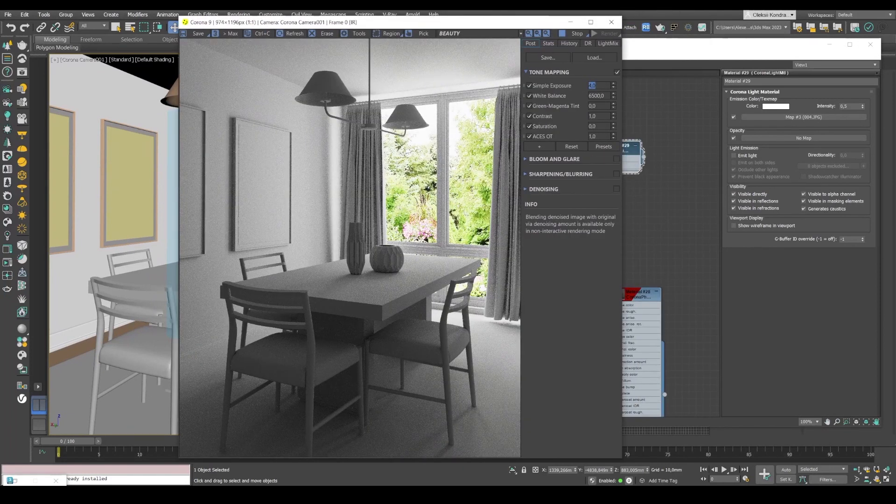
pyautogui.hotkey('alt', 'Tab')
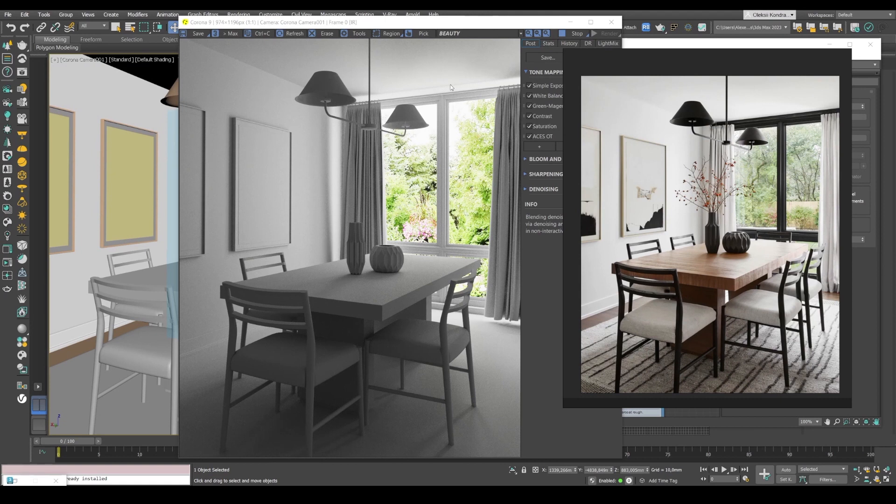
pyautogui.click(387, 24)
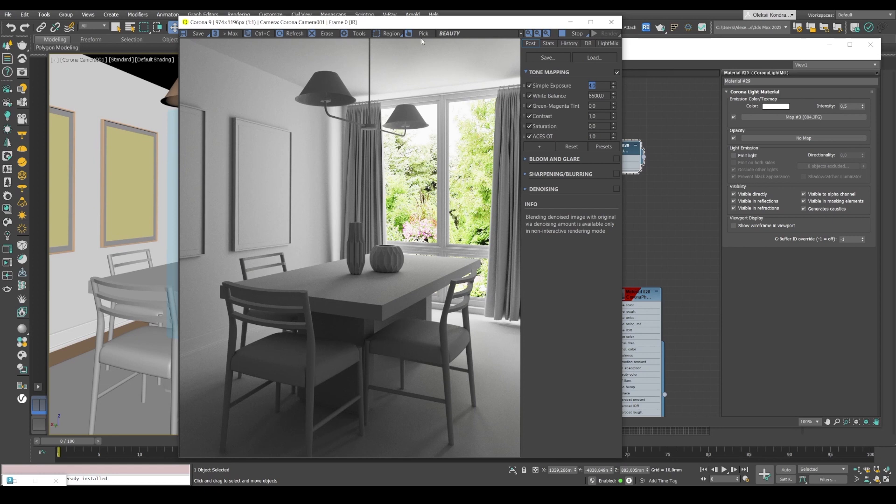
# Step: Create a targeted Corona Sun in the Top view, placed outside beyond the window and aimed at the dining table
pyautogui.moveTo(379, 27); pyautogui.dragTo(270, 34)
pyautogui.click(830, 45)
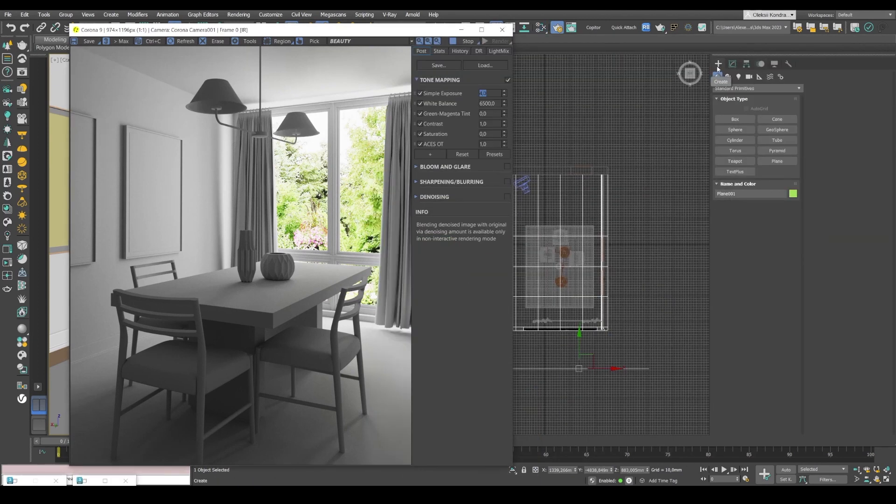
pyautogui.click(739, 77)
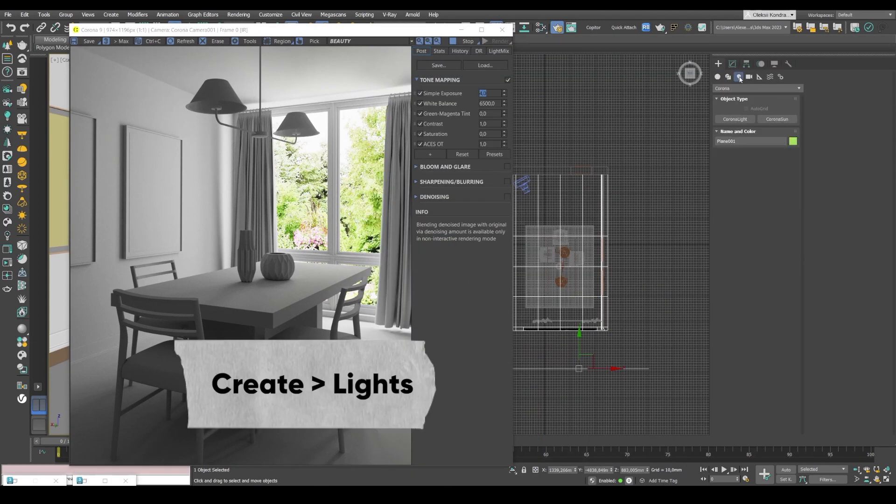
pyautogui.click(732, 89)
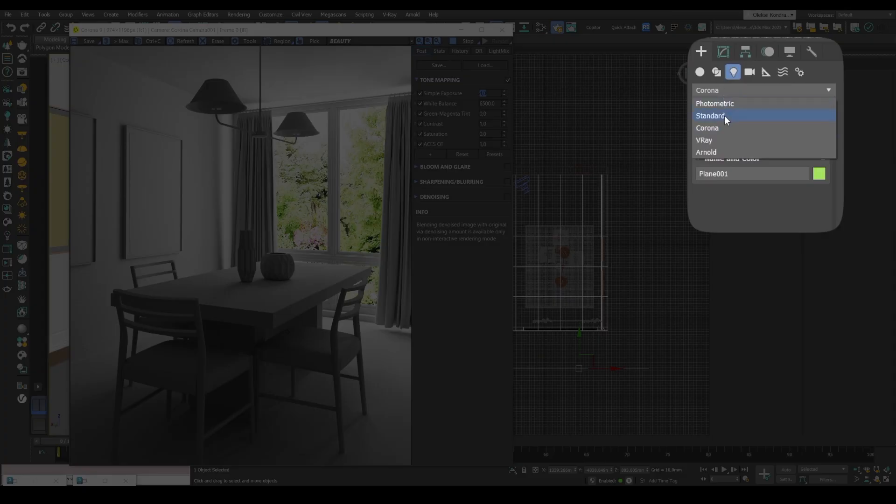
pyautogui.click(725, 129)
pyautogui.click(792, 139)
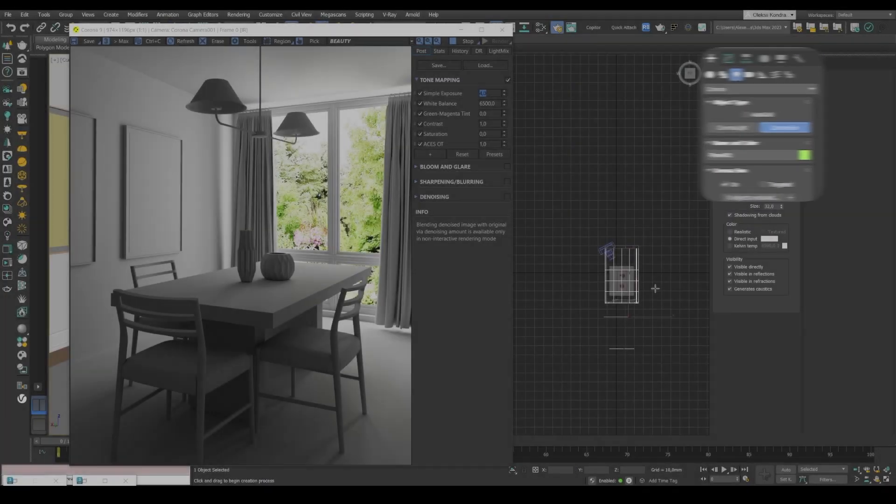
pyautogui.click(730, 87)
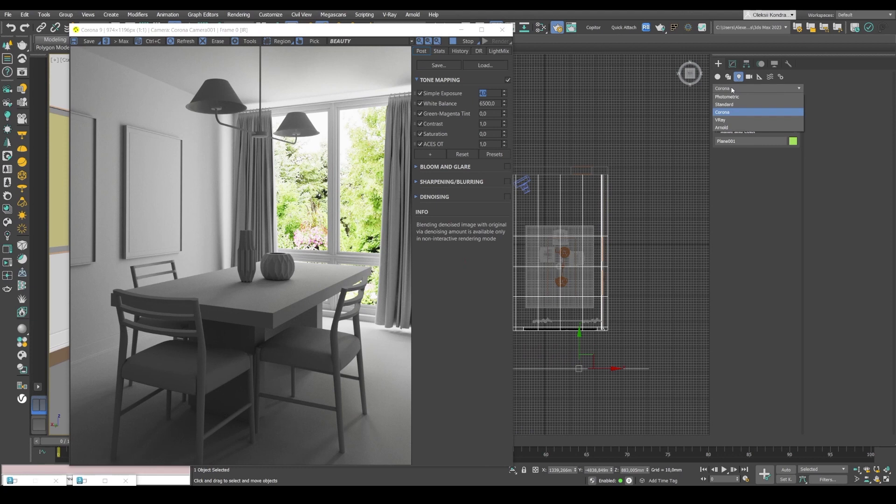
pyautogui.click(733, 112)
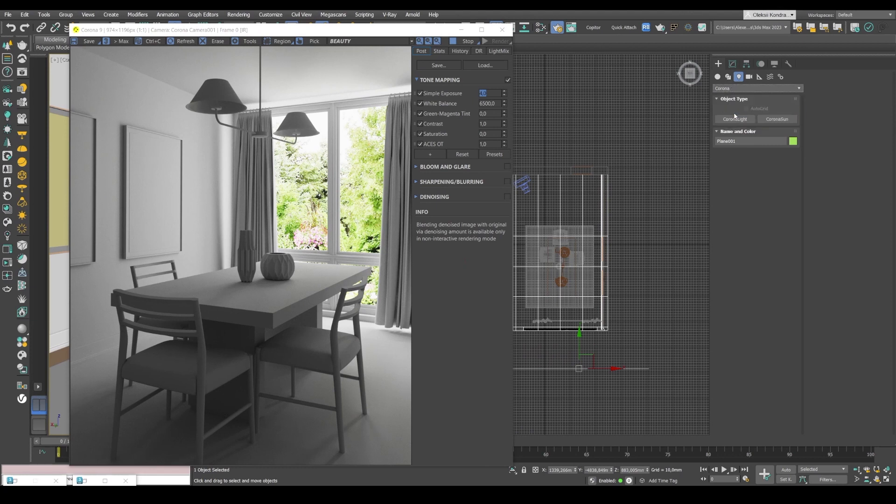
pyautogui.click(777, 120)
pyautogui.scroll(-5, 653, 286)
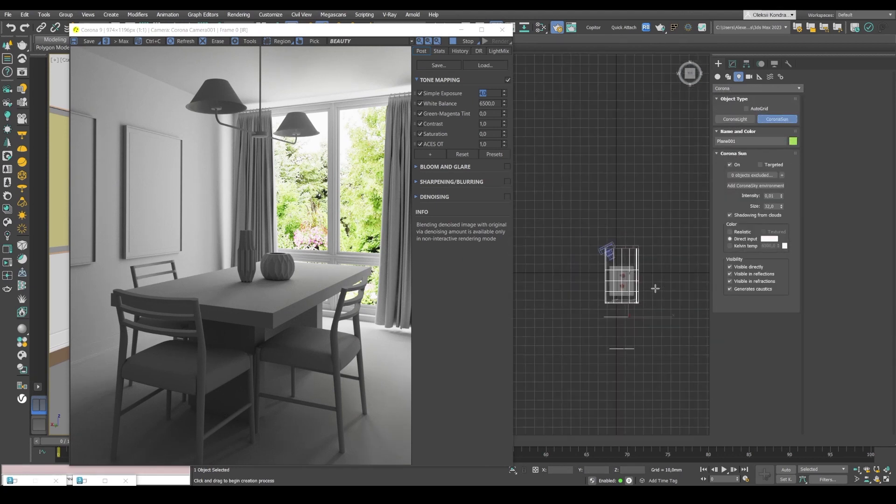
pyautogui.moveTo(661, 400); pyautogui.dragTo(624, 279)
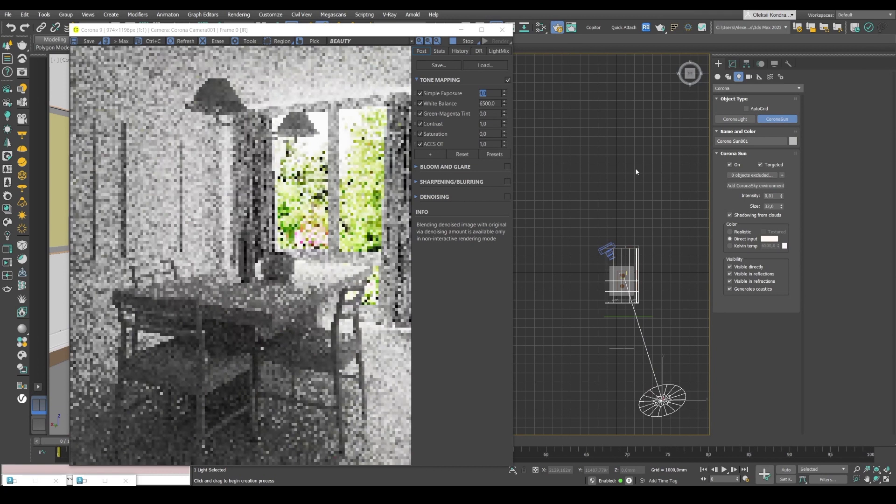
pyautogui.rightClick(636, 172)
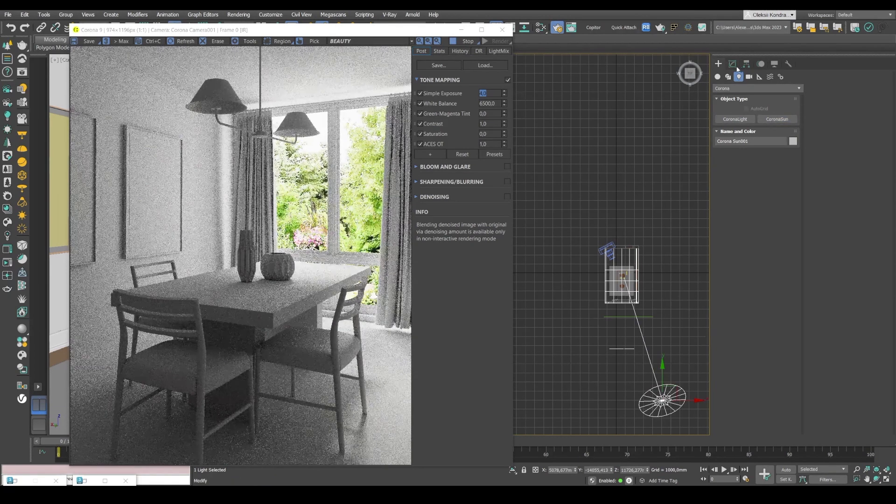
# Step: Set the Corona Sun's intensity to 1 and size to 1, and switch its color mode to Realistic
pyautogui.click(732, 64)
pyautogui.click(770, 219)
pyautogui.write('1')
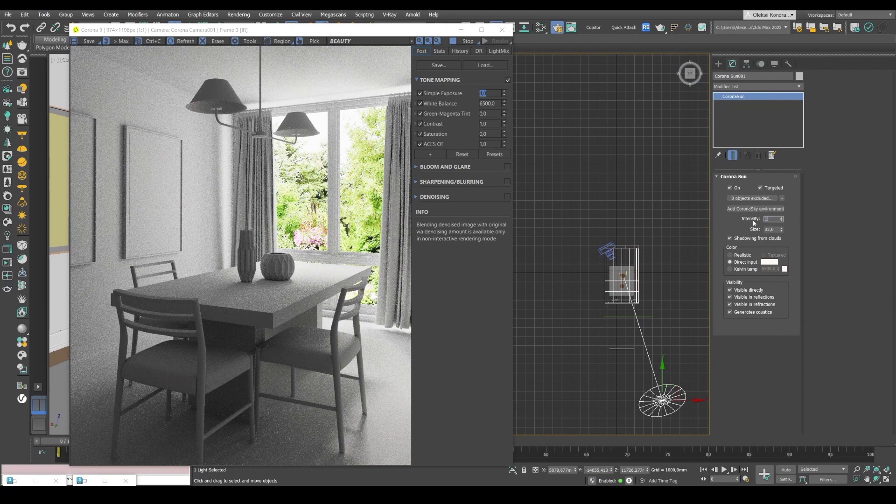
pyautogui.press('Return')
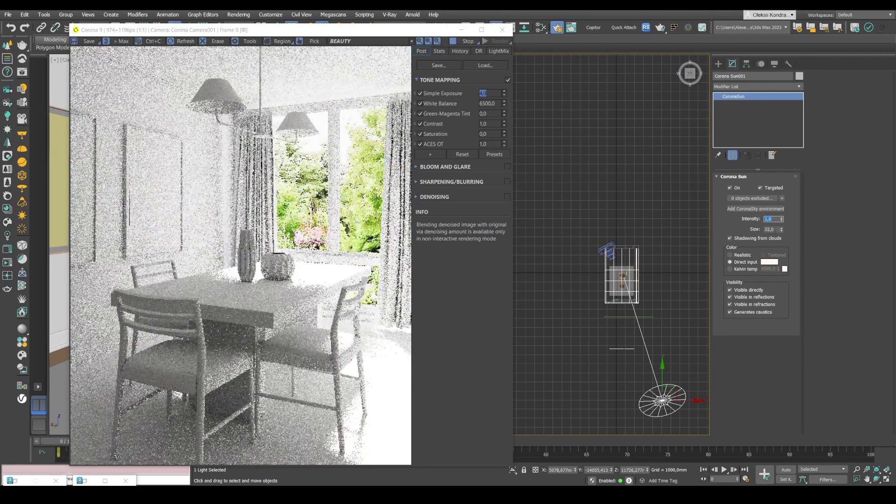
pyautogui.click(772, 229)
pyautogui.write('1')
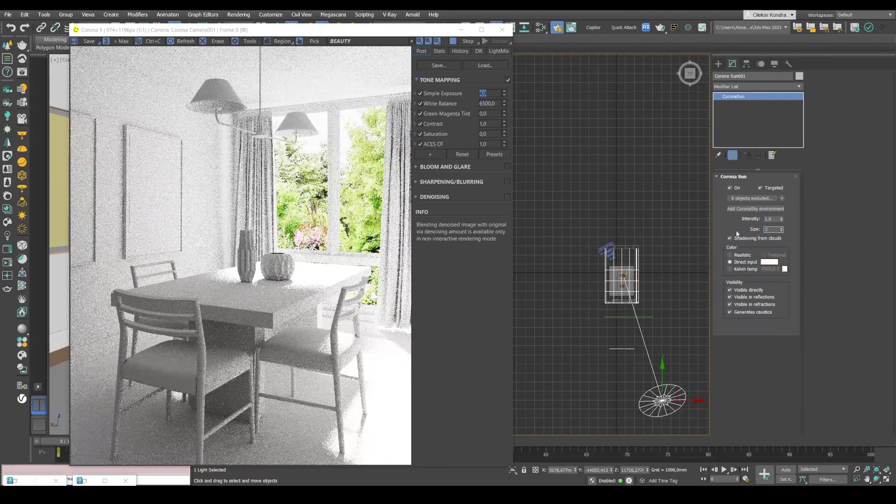
pyautogui.press('Return')
pyautogui.click(738, 255)
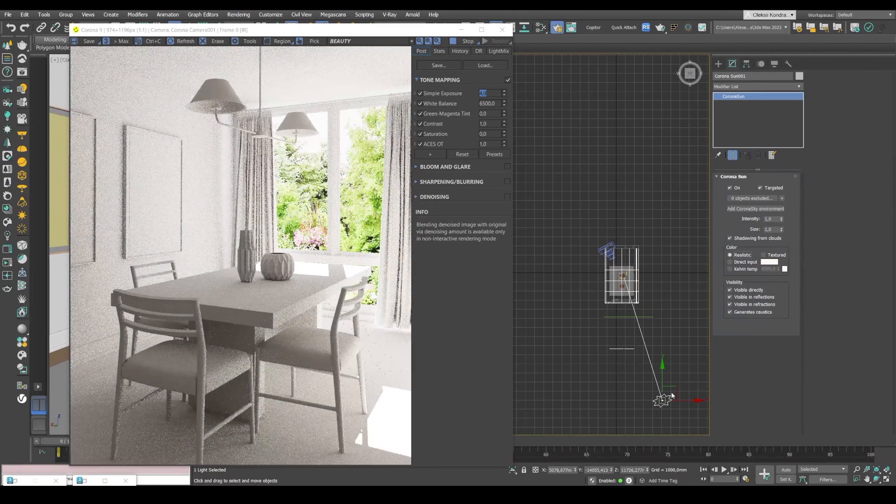
# Step: Move the Corona Sun closer to the room in the Top view, to about X 3793 mm, Y -9834 mm
pyautogui.moveTo(672, 386); pyautogui.dragTo(661, 348)
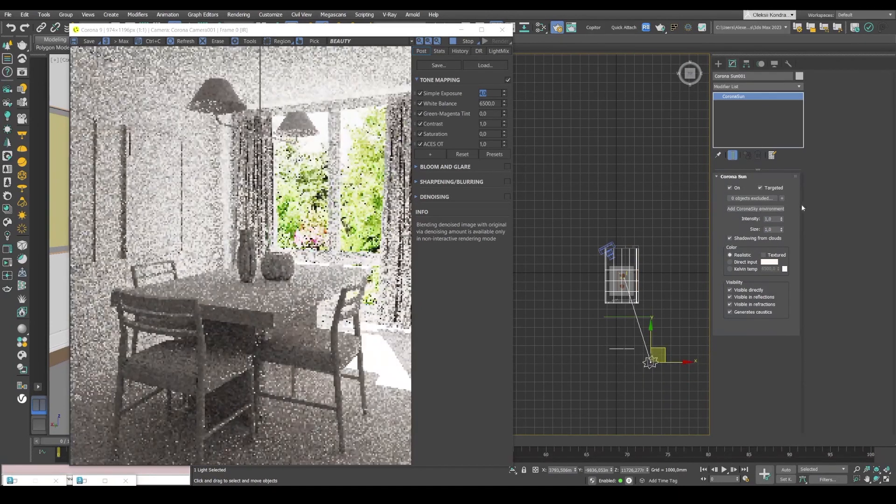
# Step: Set the Corona Sun's size to 32
pyautogui.doubleClick(774, 229)
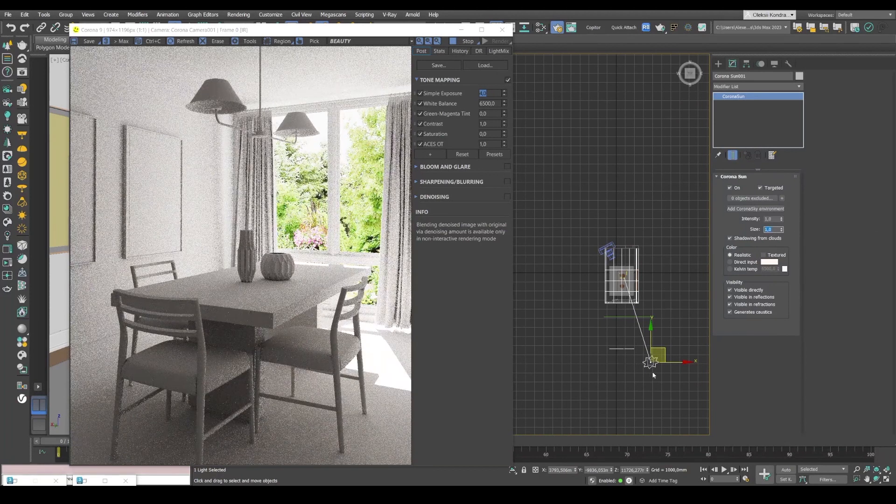
pyautogui.write('32')
pyautogui.press('Return')
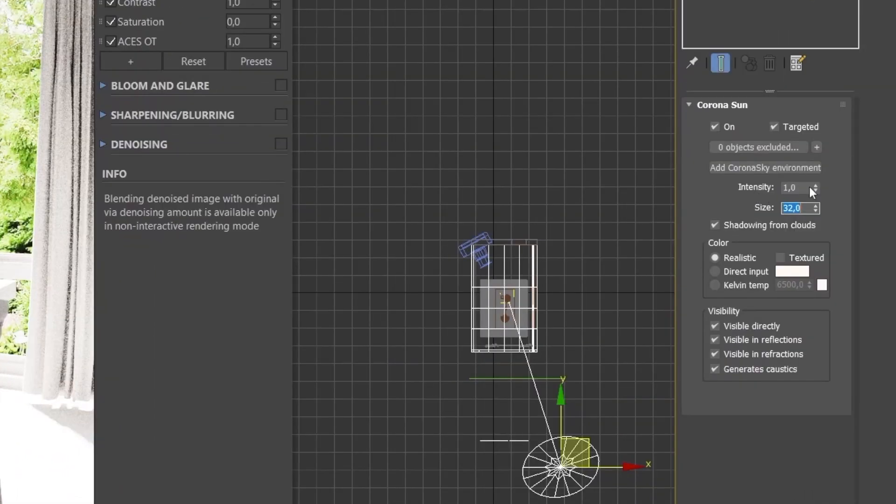
# Step: Try Corona Sun intensities of 0.1 and 0.05, and settle on an intensity of 0.01
pyautogui.moveTo(803, 208); pyautogui.dragTo(778, 211)
pyautogui.write('0,1')
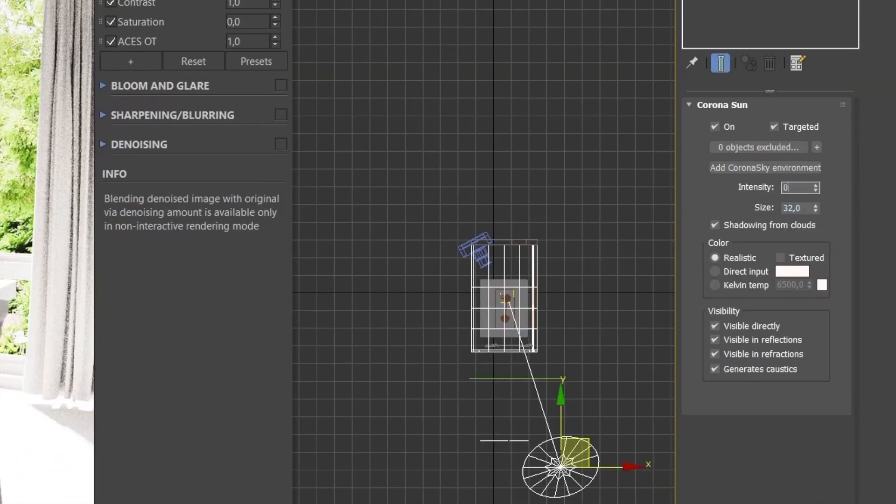
pyautogui.press('Return')
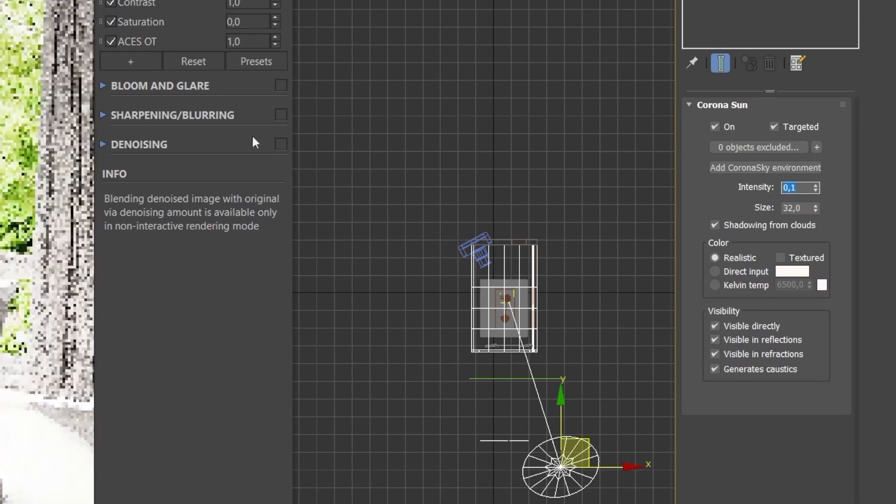
pyautogui.write('0,05')
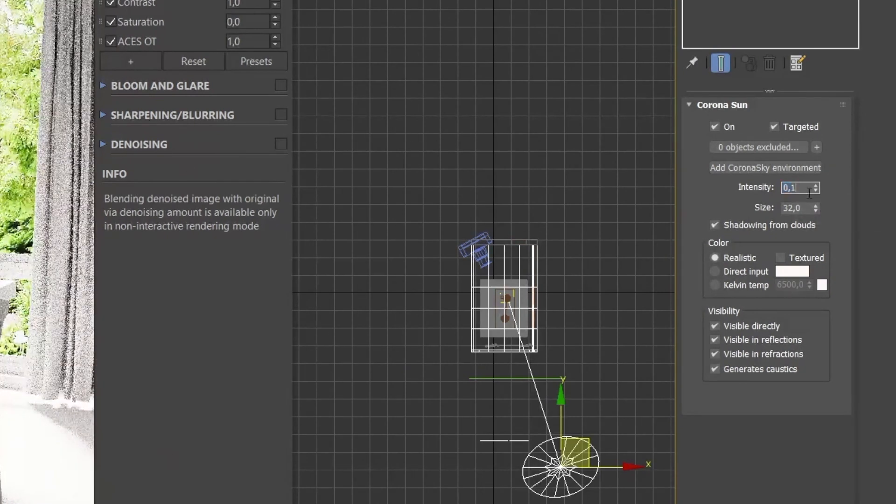
pyautogui.press('Return')
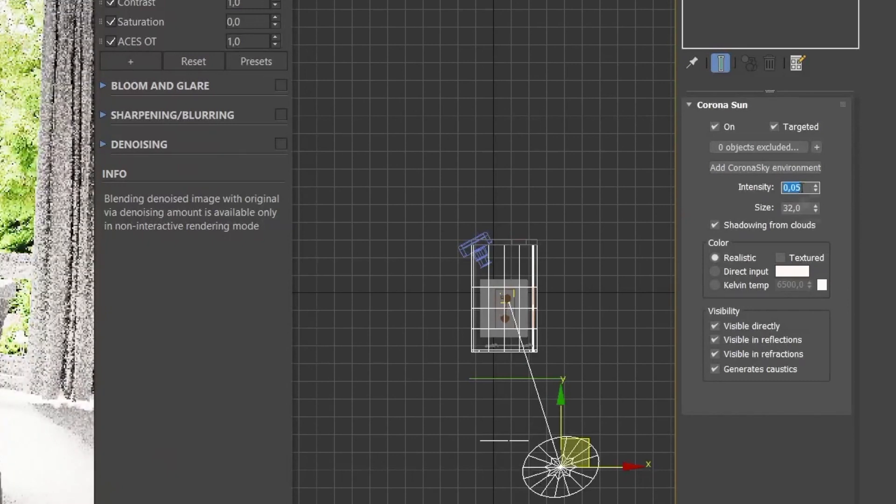
pyautogui.click(803, 188)
pyautogui.press('BackSpace')
pyautogui.write('1')
pyautogui.press('Return')
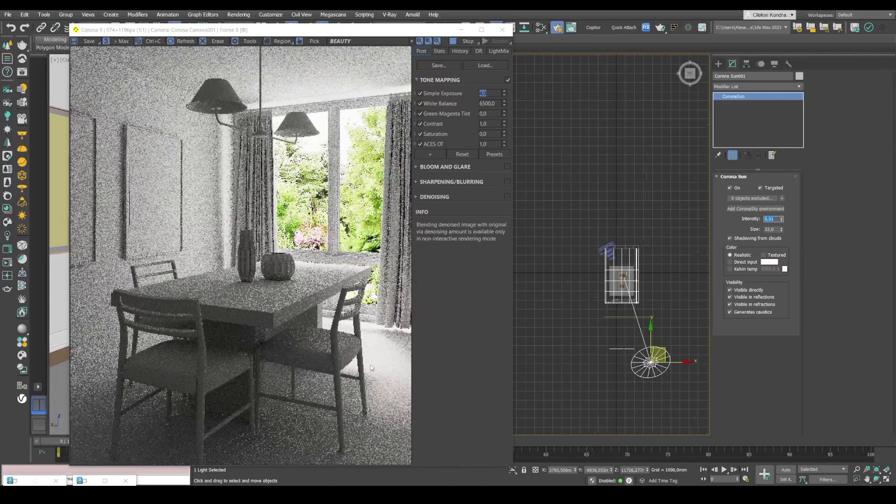
# Step: Inspect the softened sunlight on the floor in the render and switch the Corona Sun's color mode to Direct input
pyautogui.scroll(3, 32, 471)
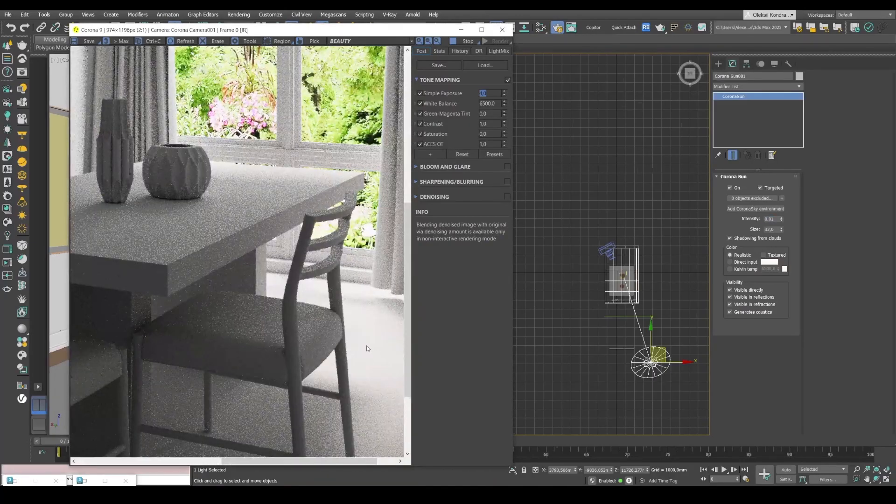
pyautogui.scroll(-1, 372, 353)
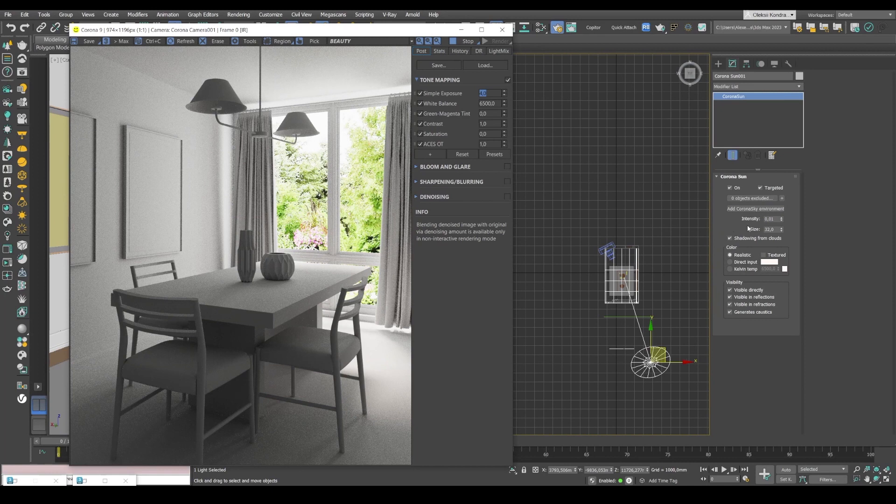
pyautogui.click(730, 262)
pyautogui.click(730, 262)
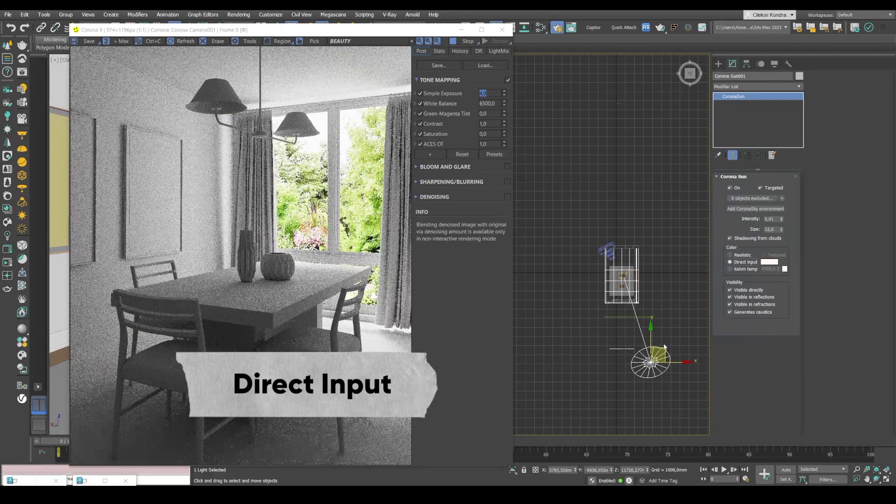
# Step: Center the Corona Sun on the window in the Top view, and place it at about Y -12641 mm, Z 8701 mm in the Left view
pyautogui.moveTo(665, 344); pyautogui.dragTo(638, 352)
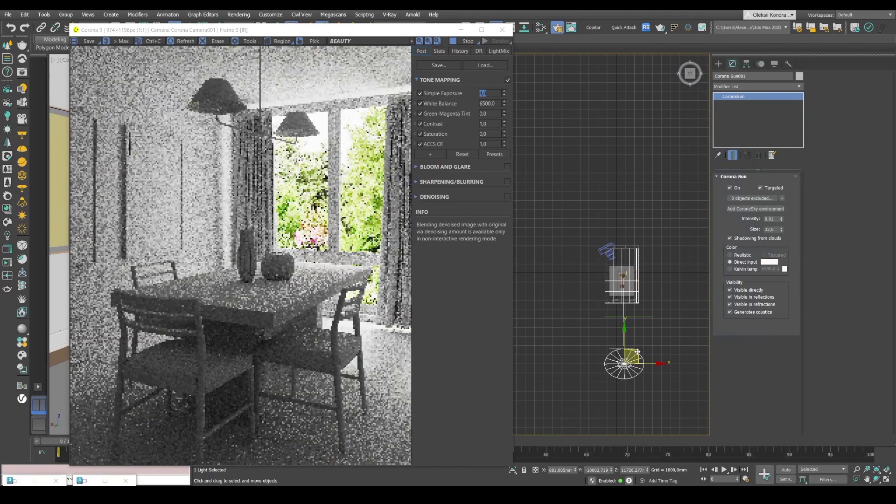
pyautogui.press('l')
pyautogui.moveTo(650, 124); pyautogui.dragTo(675, 153)
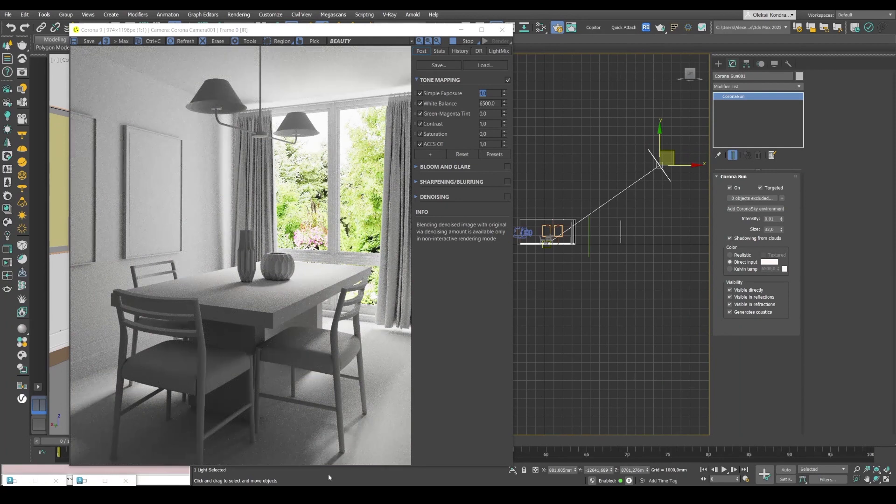
# Step: Compare the render with the reference photo and move the Corona Sun in the Top view to about X 7172 mm, Y -12334 mm
pyautogui.click(329, 492)
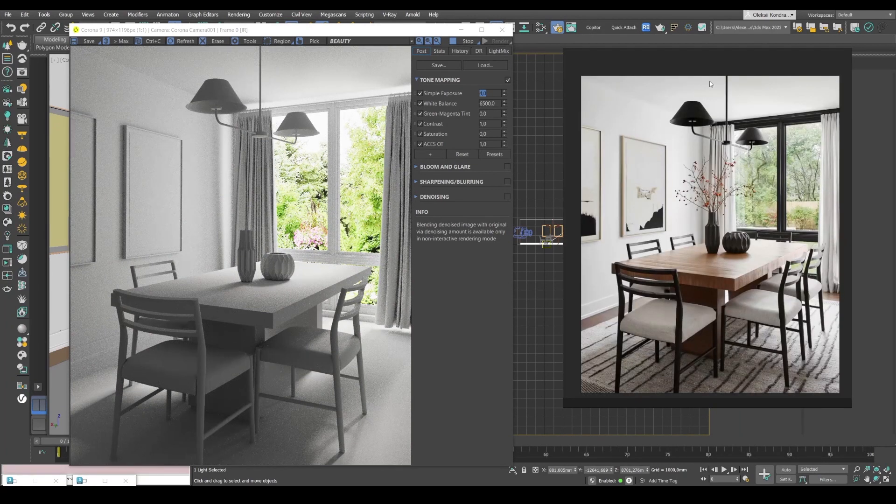
pyautogui.hotkey('alt', 'Tab')
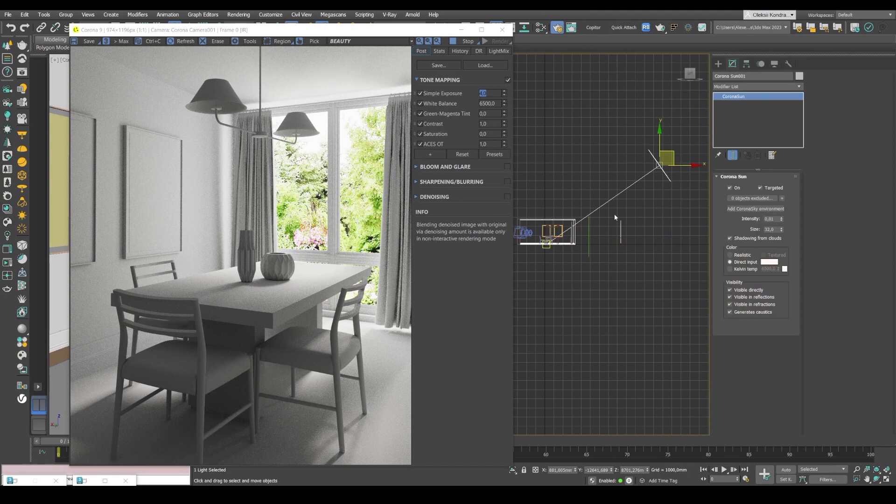
pyautogui.press('t')
pyautogui.moveTo(644, 387); pyautogui.dragTo(694, 371)
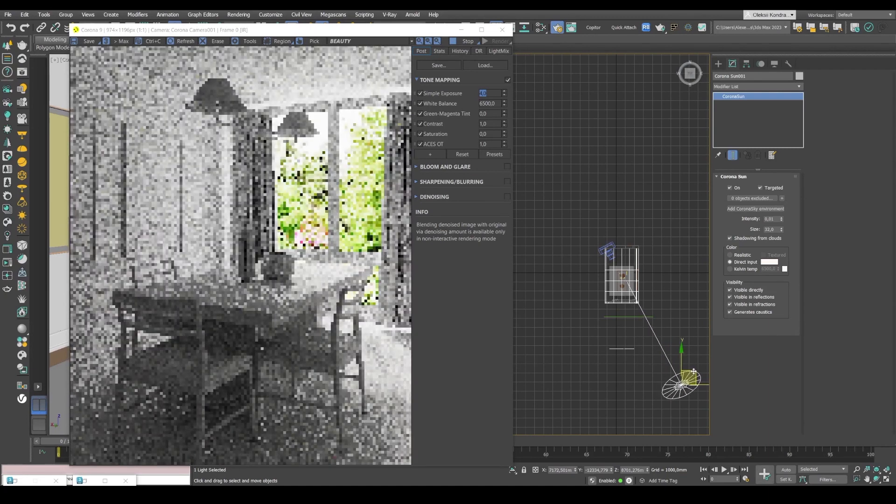
# Step: Save the current render into the render folder as a JPEG named corona_clay_test at quality 100
pyautogui.moveTo(279, 33); pyautogui.dragTo(316, 25)
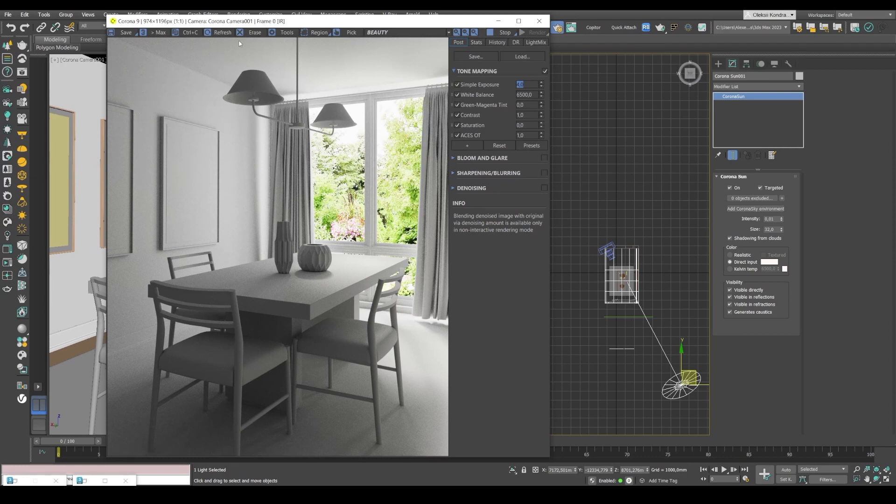
pyautogui.click(125, 33)
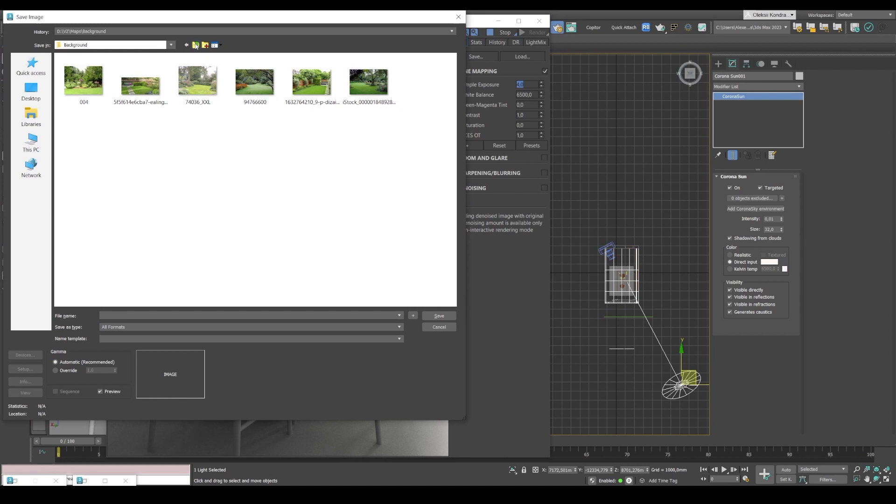
pyautogui.click(196, 45)
pyautogui.click(196, 46)
pyautogui.doubleClick(71, 85)
pyautogui.click(112, 328)
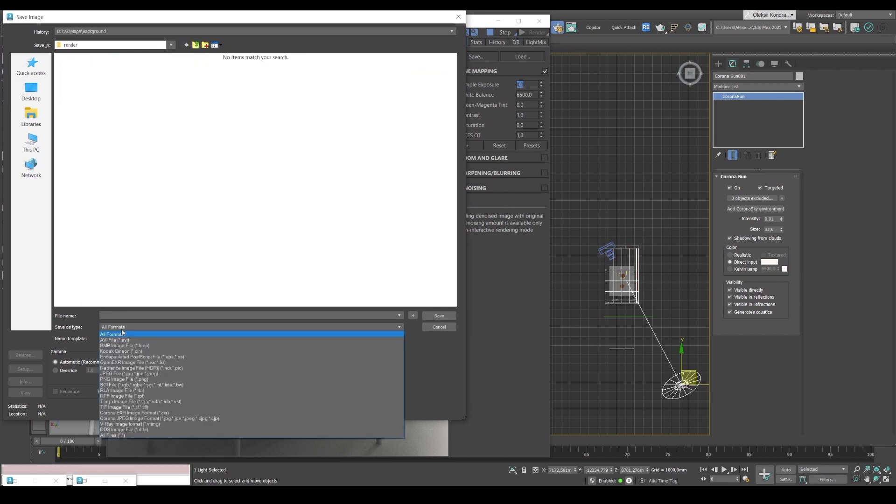
pyautogui.click(109, 380)
pyautogui.click(112, 316)
pyautogui.write('corona_clay_test')
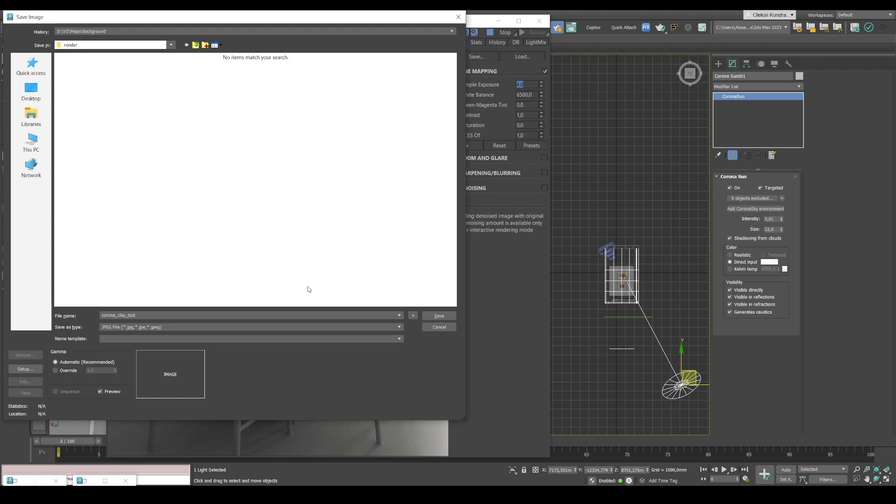
pyautogui.click(438, 316)
pyautogui.click(206, 266)
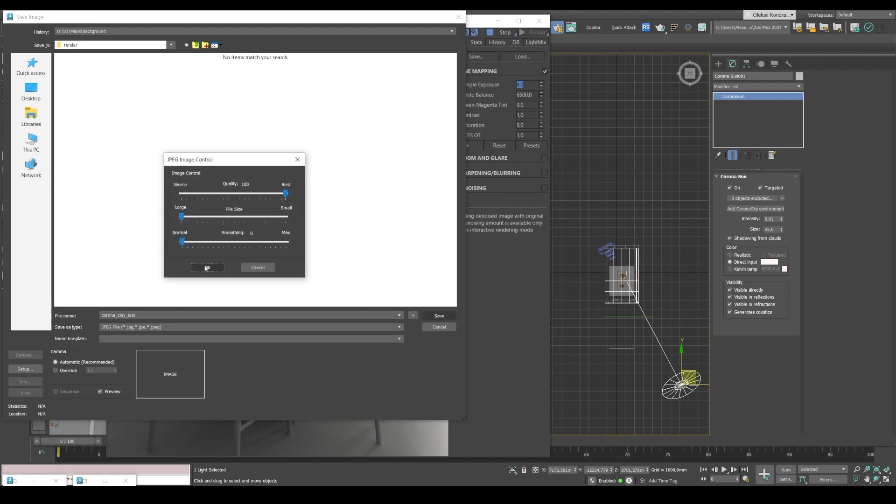
# Step: Browse the project gallery on the Render Courses Behance profile in the web browser
pyautogui.press('Scroll_Lock')
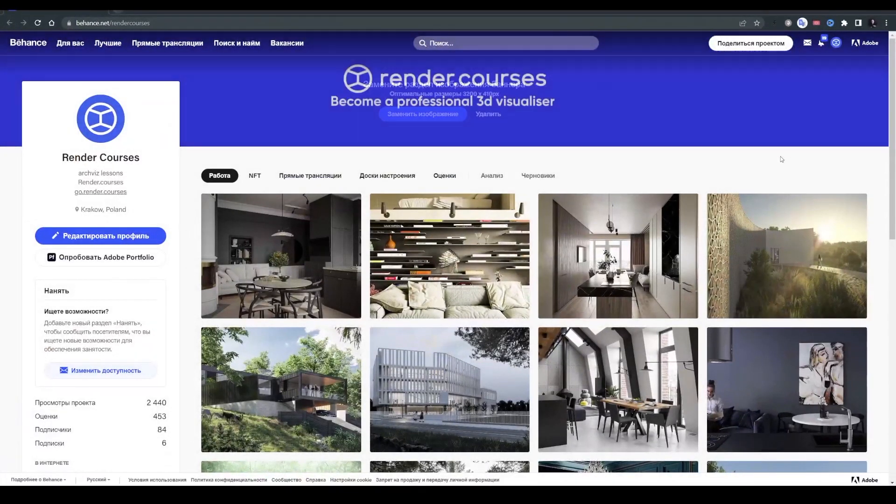
pyautogui.scroll(-2, 862, 173)
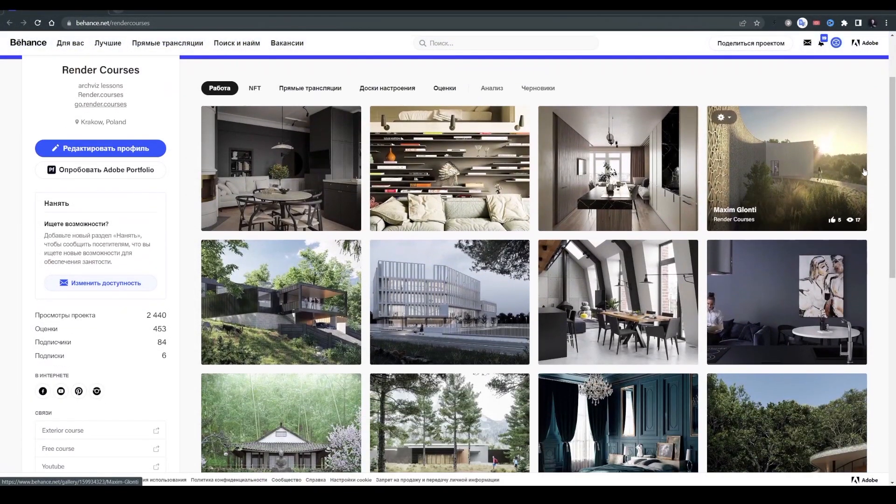
pyautogui.scroll(-1, 865, 172)
pyautogui.scroll(-1, 875, 159)
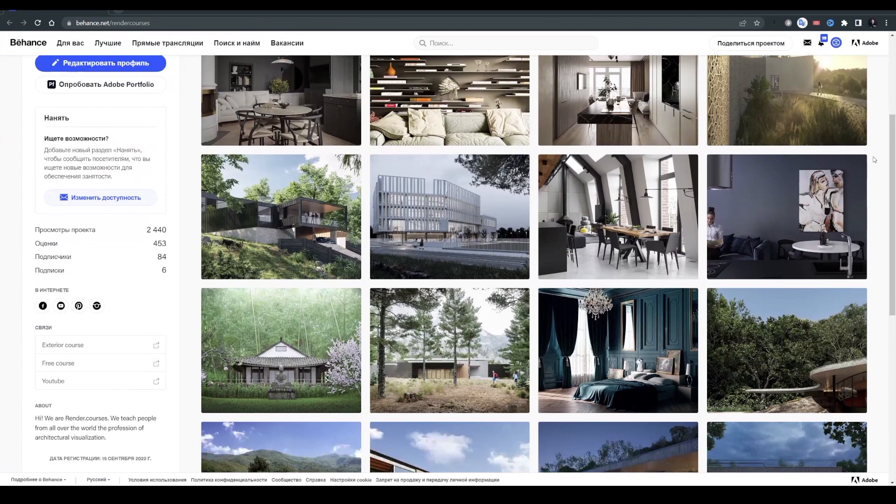
pyautogui.scroll(-1, 875, 159)
pyautogui.scroll(-3, 874, 160)
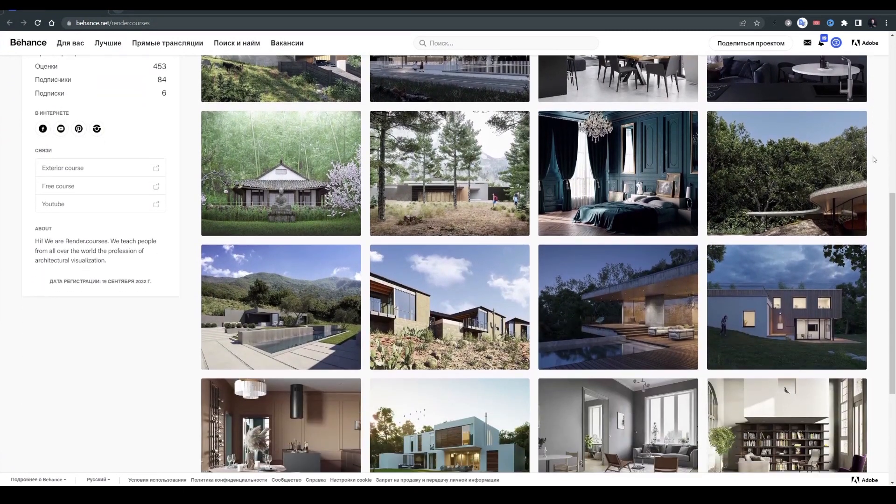
pyautogui.scroll(-1, 874, 160)
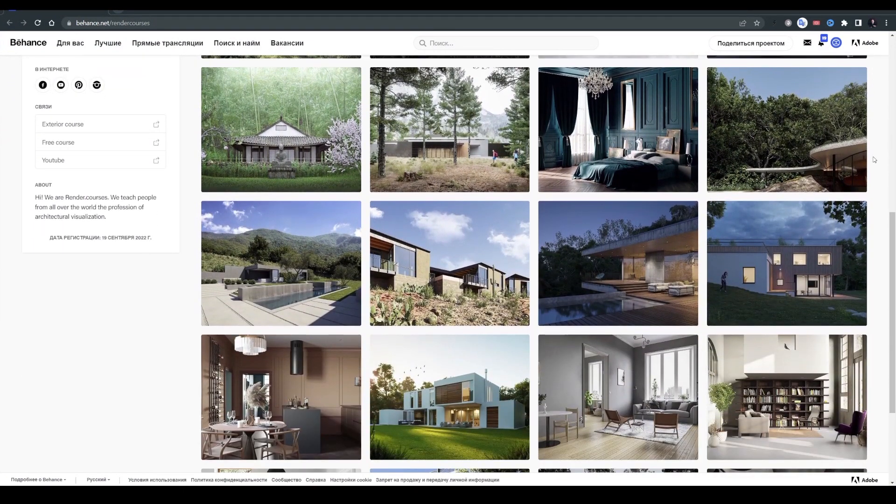
pyautogui.scroll(-4, 874, 160)
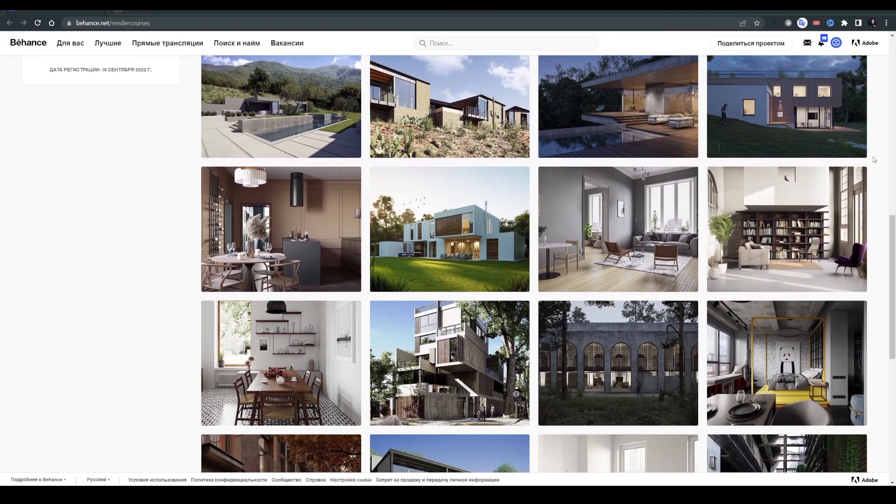
pyautogui.scroll(1, 874, 160)
pyautogui.scroll(-5, 874, 160)
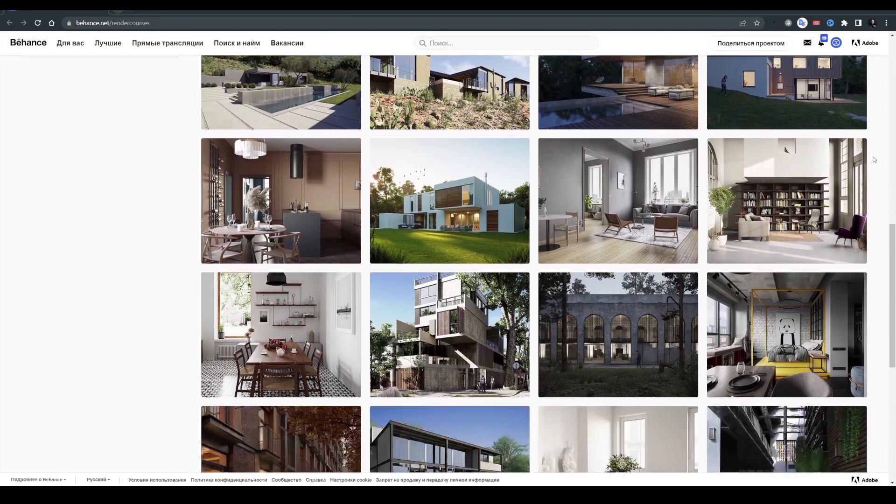
pyautogui.scroll(-2, 874, 160)
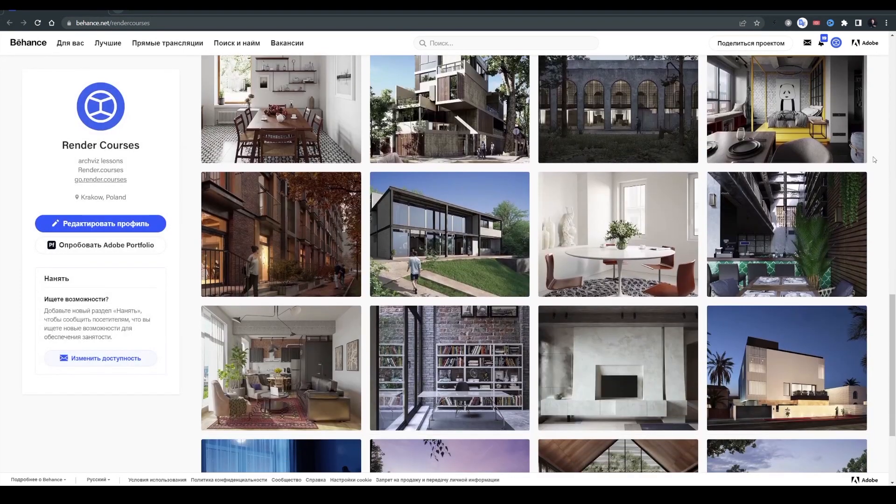
pyautogui.scroll(-1, 874, 160)
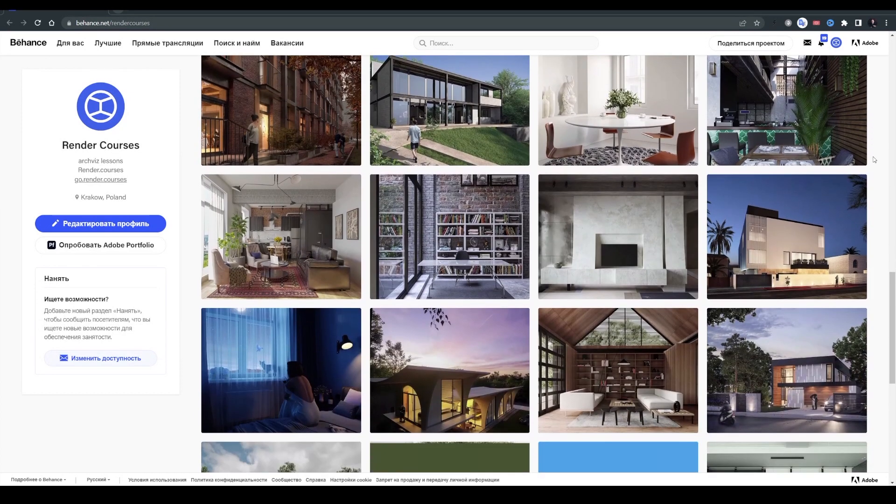
pyautogui.scroll(-3, 875, 159)
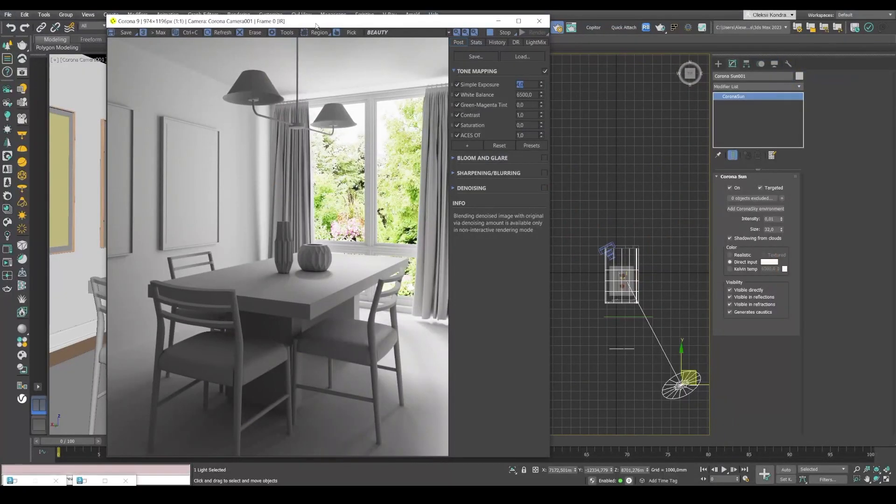
# Step: Delete the Corona Sun from the scene and close the Corona frame buffer
pyautogui.moveTo(316, 26); pyautogui.dragTo(295, 27)
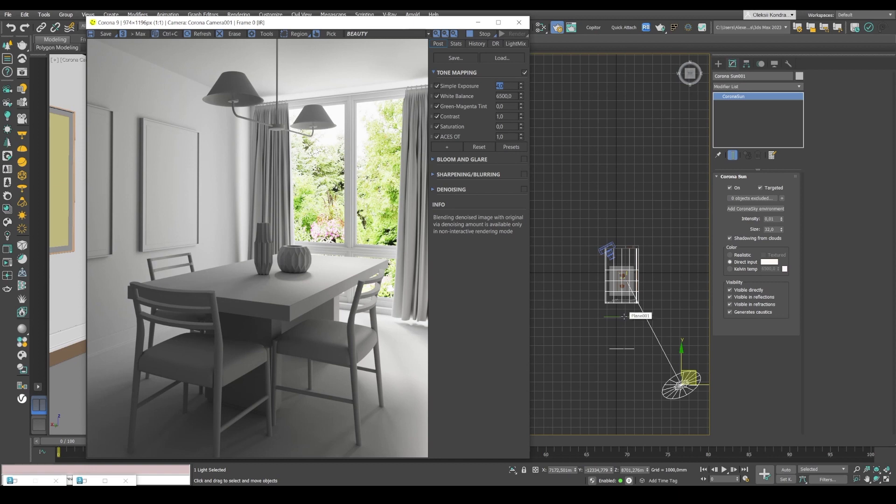
pyautogui.press('Delete')
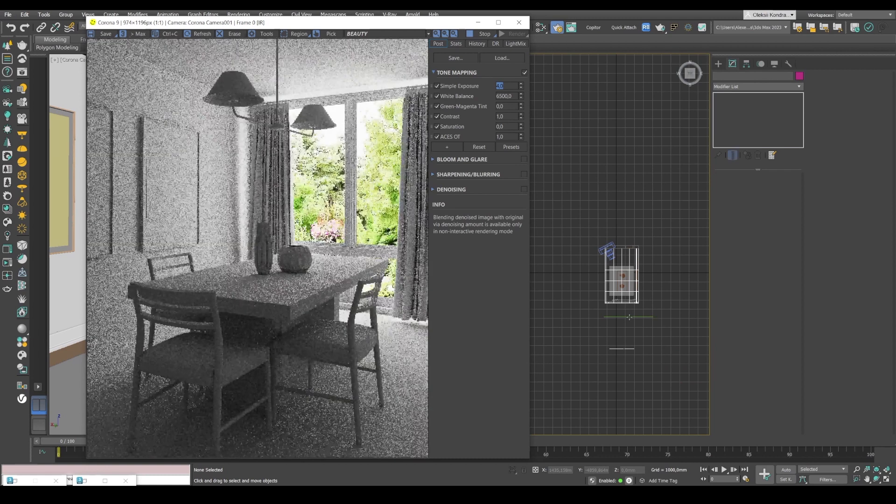
pyautogui.click(521, 22)
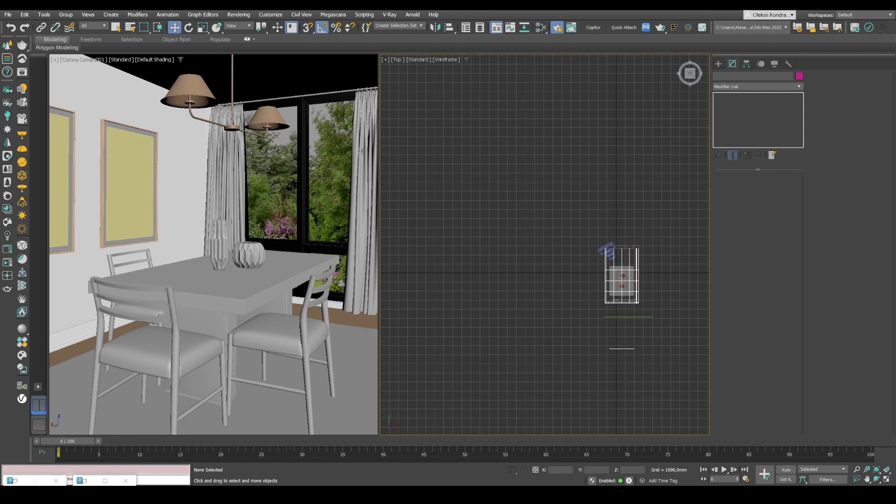
# Step: Switch the scene's renderer from Corona to V-Ray 6 Hotfix 3 in the render setup
pyautogui.click(557, 30)
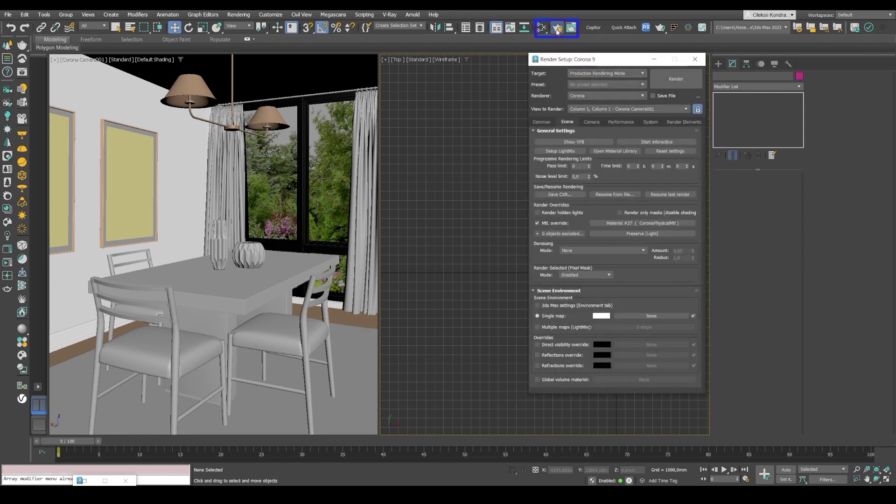
pyautogui.click(576, 96)
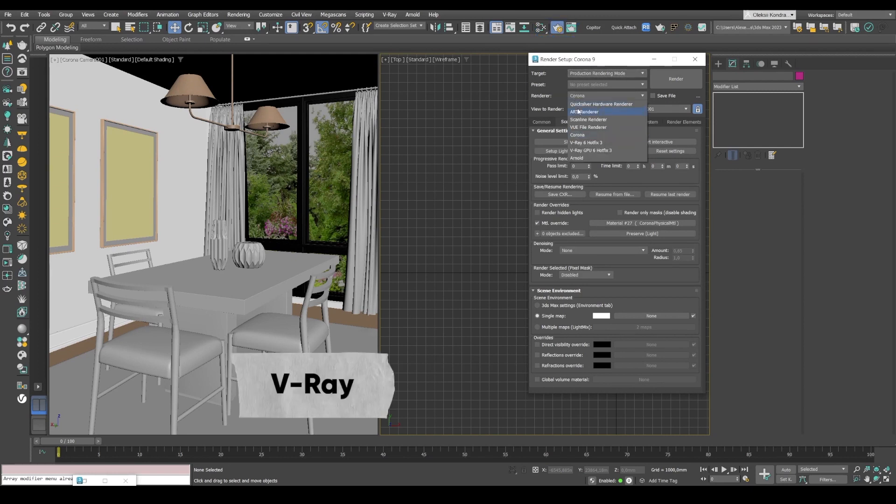
pyautogui.click(595, 142)
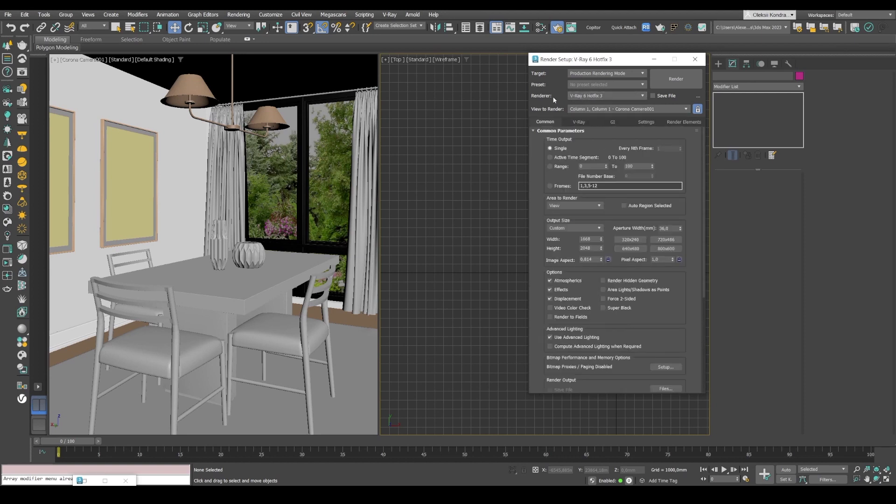
pyautogui.moveTo(547, 63); pyautogui.dragTo(524, 67)
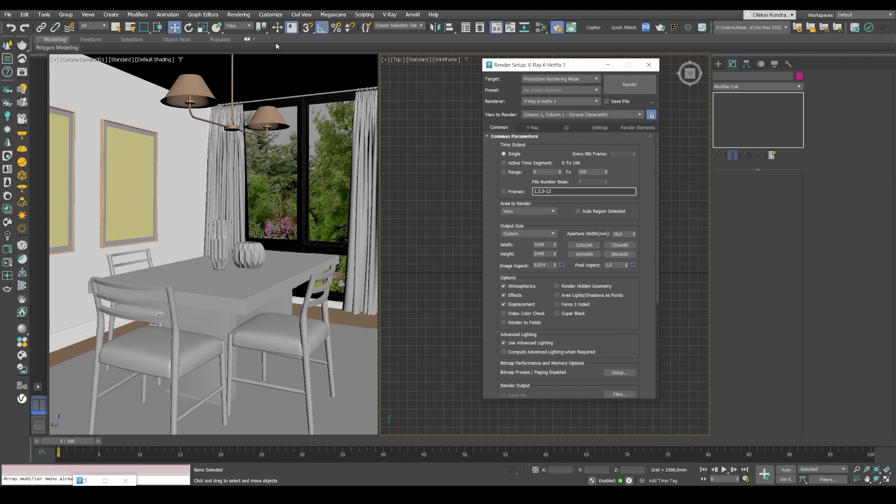
# Step: Start V-Ray interactive rendering and arrange the frame buffer and render setup windows side by side
pyautogui.click(532, 128)
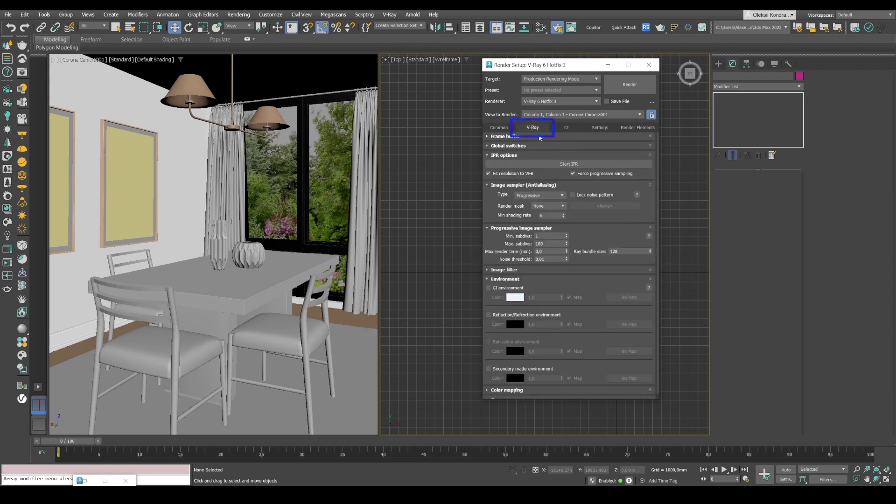
pyautogui.click(557, 164)
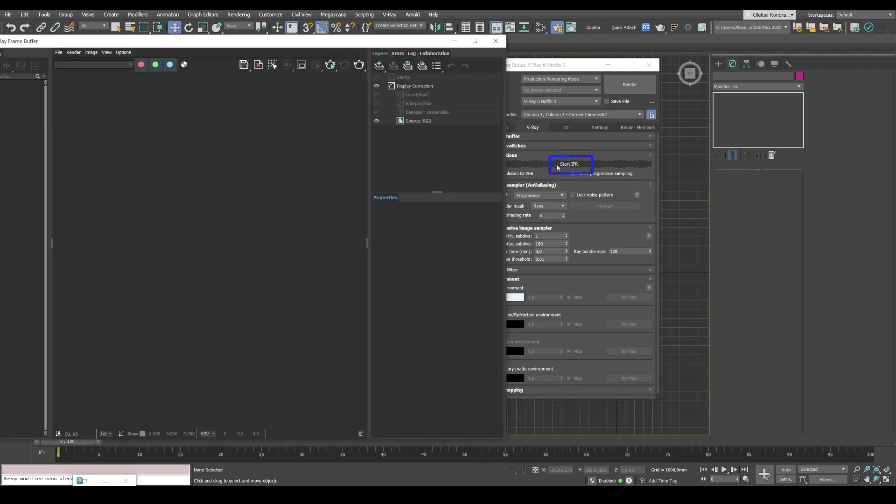
pyautogui.moveTo(284, 46); pyautogui.dragTo(333, 44)
pyautogui.moveTo(592, 67); pyautogui.dragTo(681, 65)
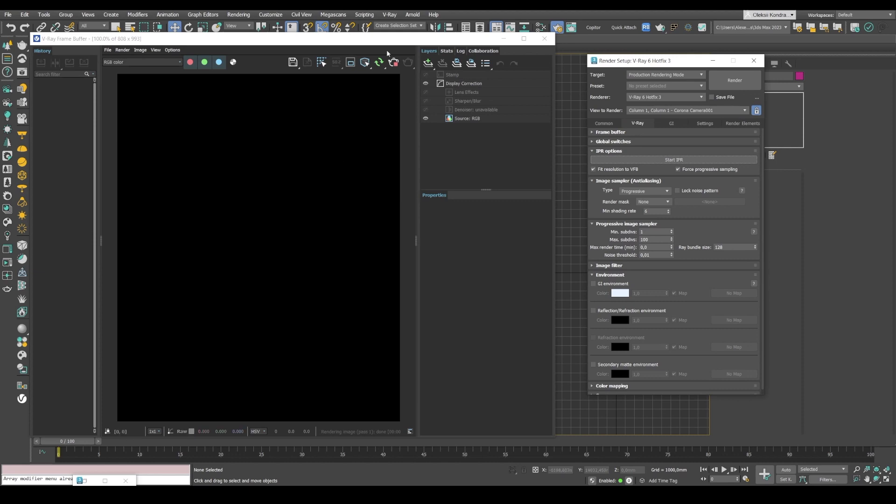
pyautogui.moveTo(359, 40); pyautogui.dragTo(406, 56)
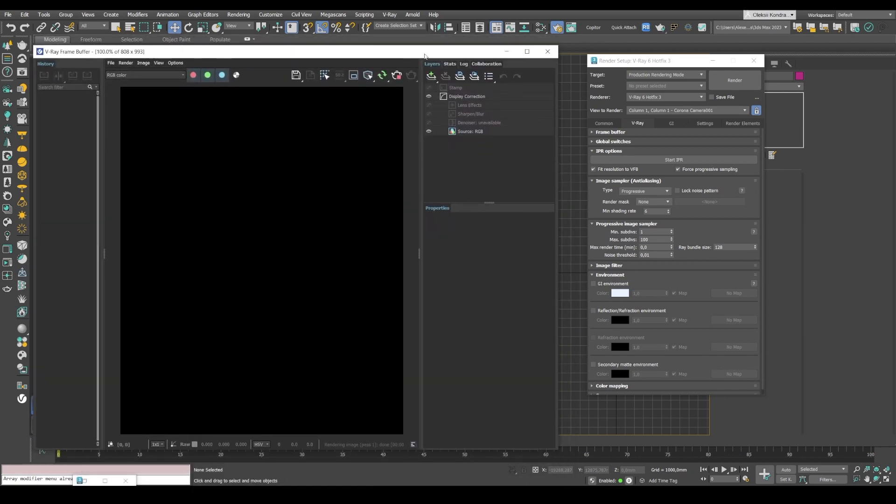
# Step: Switch the V-Ray global switches to Advanced mode and enable the material override with a new VRayMtl
pyautogui.click(595, 140)
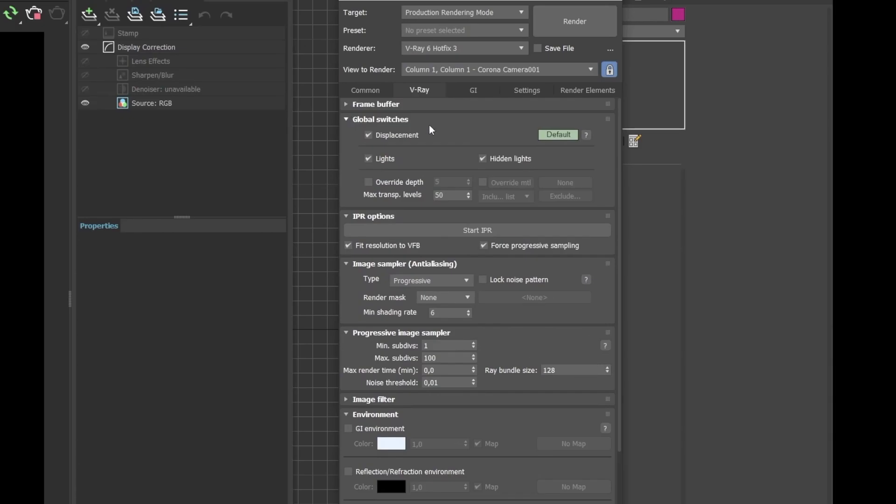
pyautogui.click(560, 134)
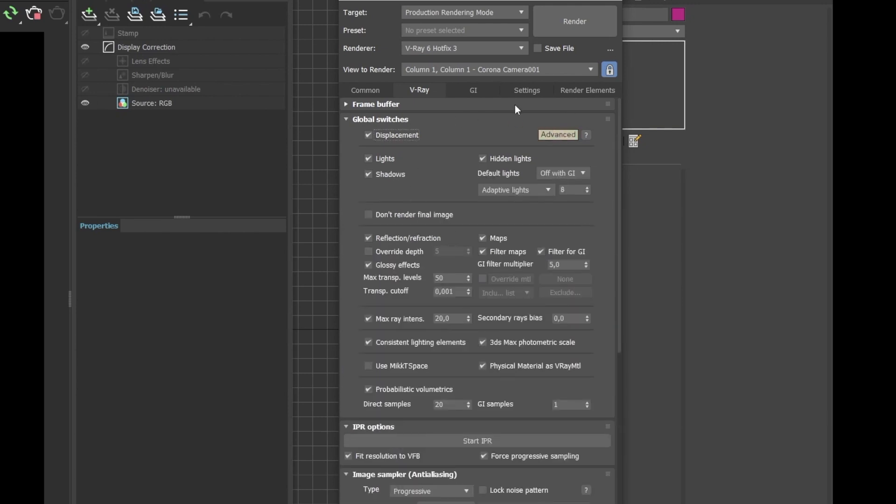
pyautogui.click(483, 278)
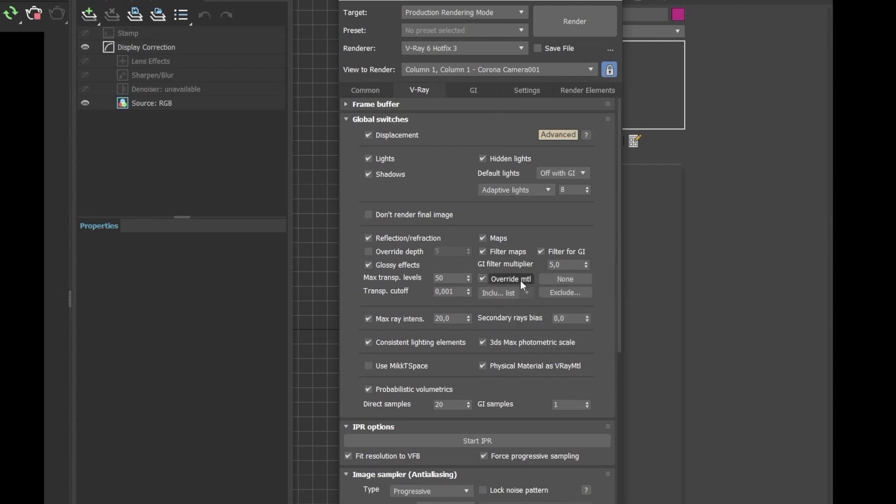
pyautogui.click(557, 278)
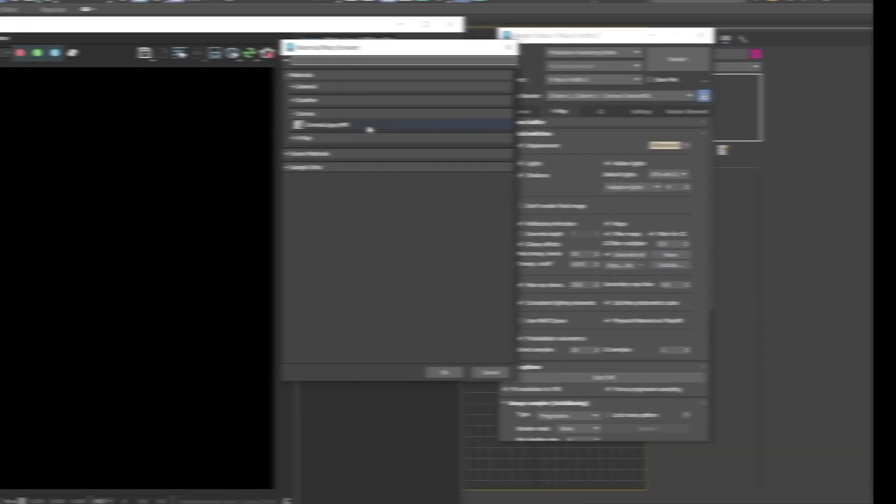
pyautogui.click(84, 93)
pyautogui.click(429, 136)
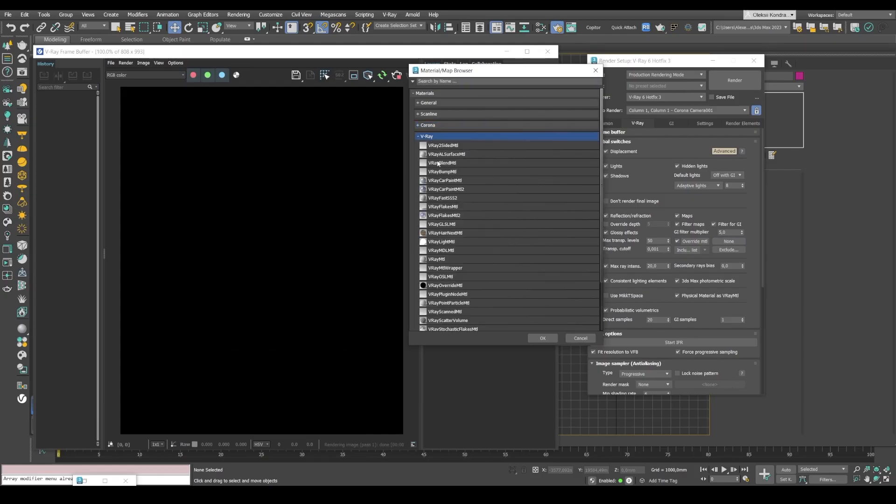
pyautogui.doubleClick(433, 259)
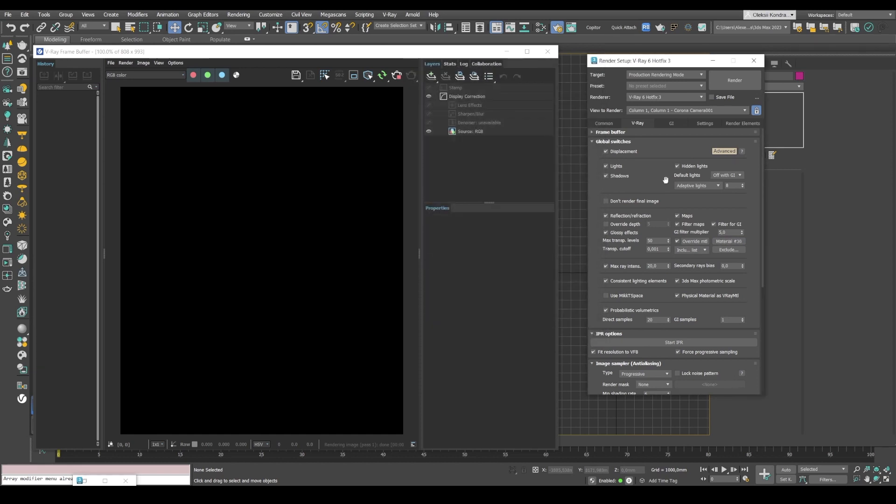
pyautogui.moveTo(330, 55); pyautogui.dragTo(337, 48)
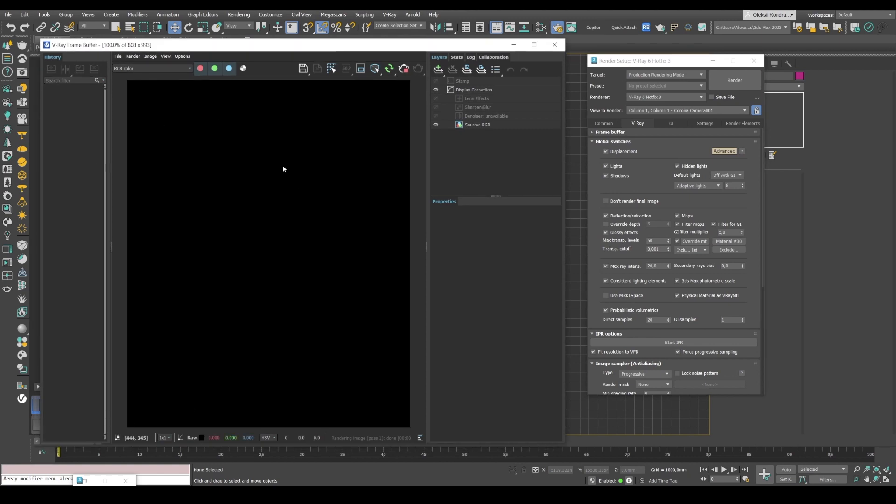
# Step: Enable the V-Ray GI environment and restart the interactive render
pyautogui.click(604, 142)
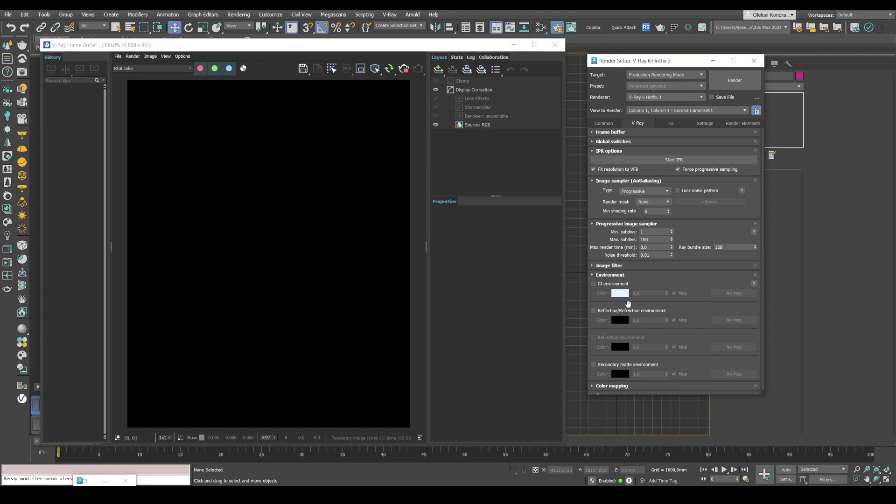
pyautogui.click(593, 284)
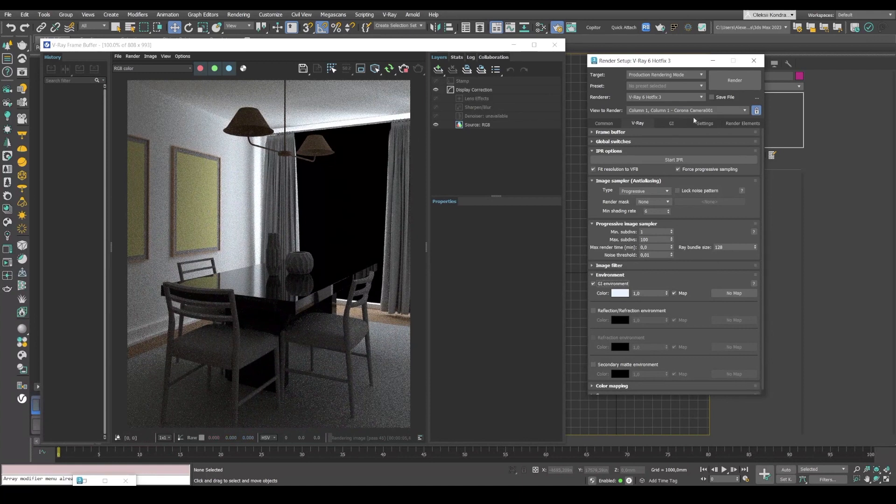
pyautogui.click(403, 70)
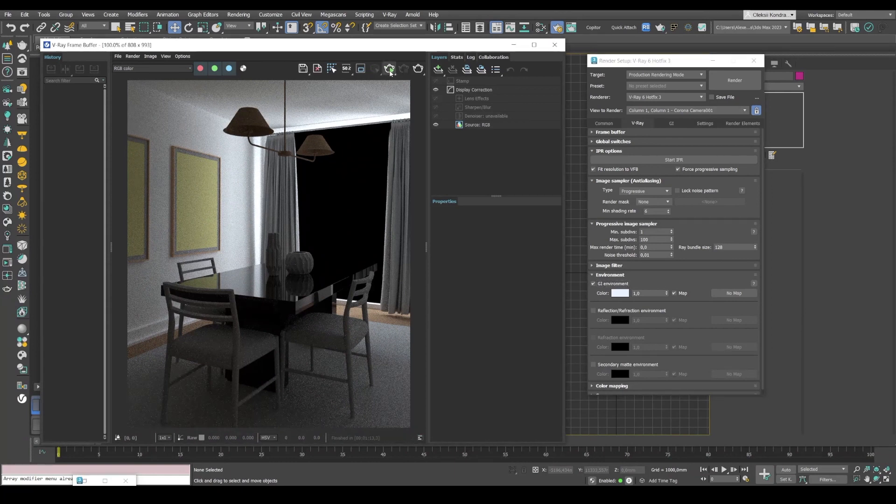
pyautogui.click(389, 70)
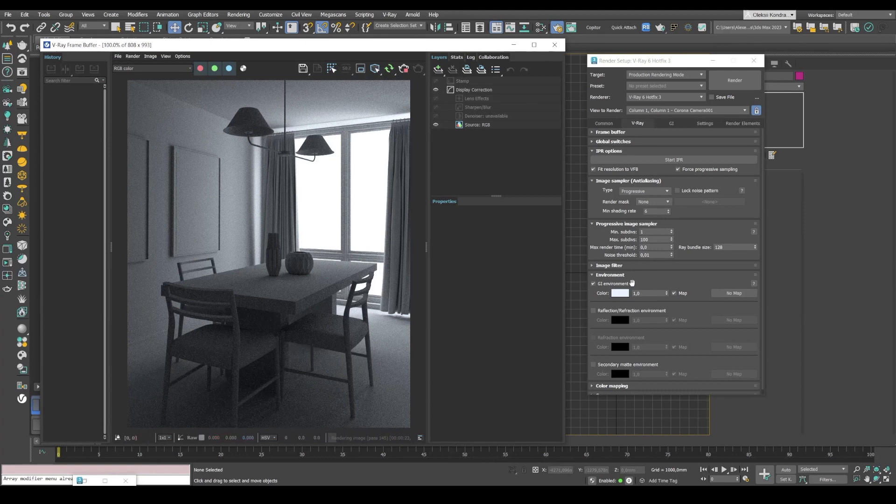
# Step: Set the GI environment color to pure white, move the frame buffer aside and close the render setup
pyautogui.click(617, 293)
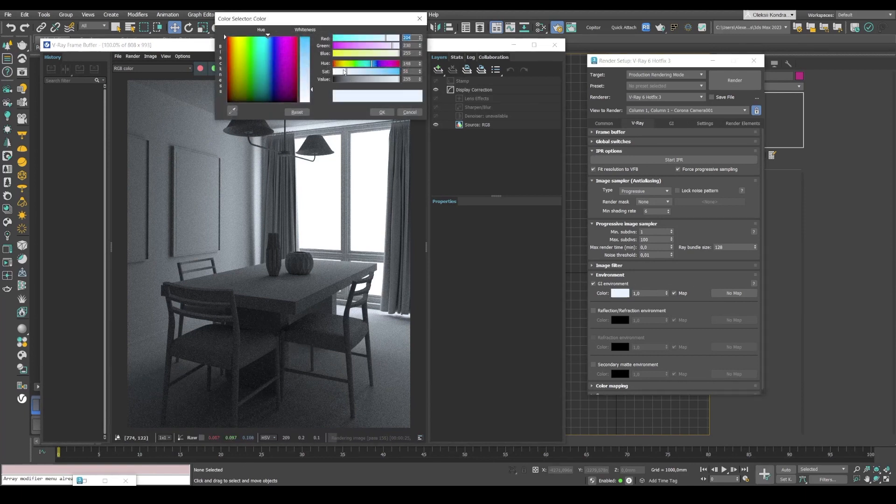
pyautogui.moveTo(306, 91); pyautogui.dragTo(305, 102)
pyautogui.click(379, 112)
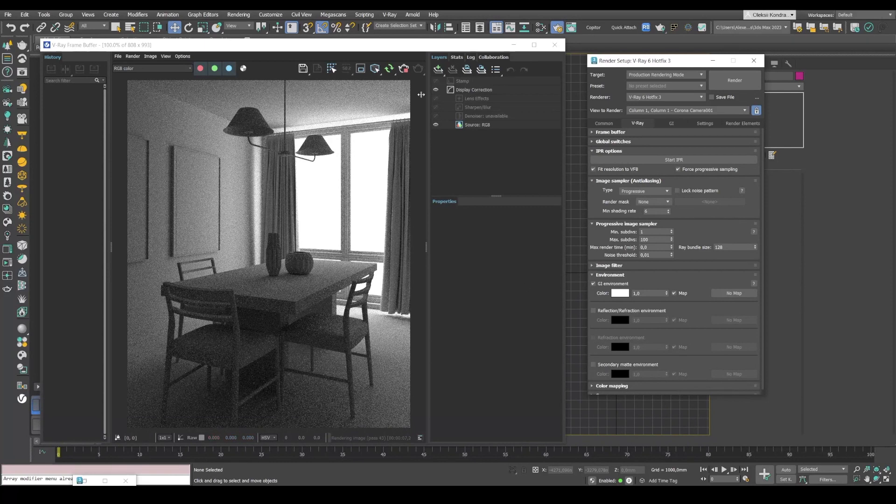
pyautogui.moveTo(411, 48); pyautogui.dragTo(219, 68)
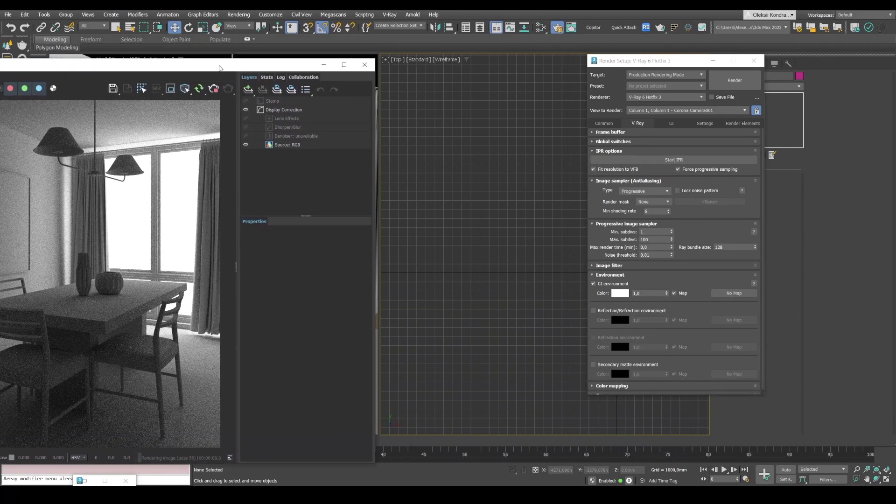
pyautogui.click(753, 60)
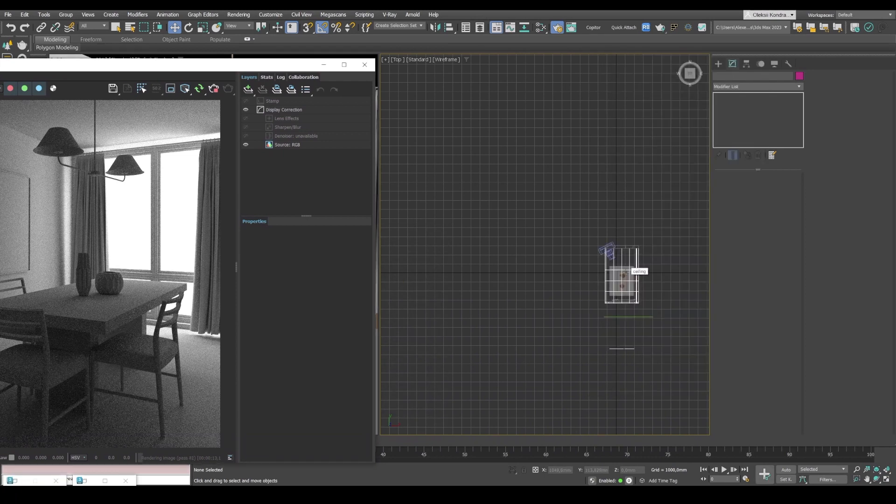
# Step: Create a plane VRayLight about 2667 by 2431 mm in the Front view, snapped to the corners of the window frame
pyautogui.press('f')
pyautogui.scroll(2, 601, 236)
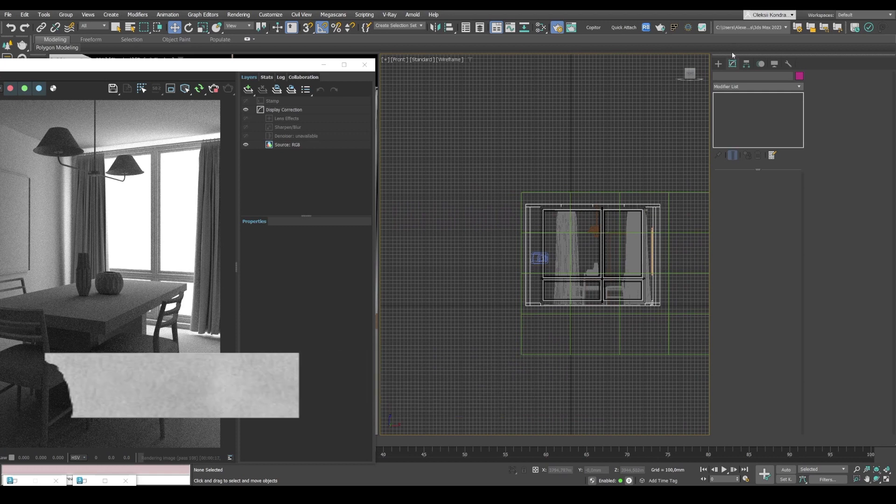
pyautogui.click(718, 64)
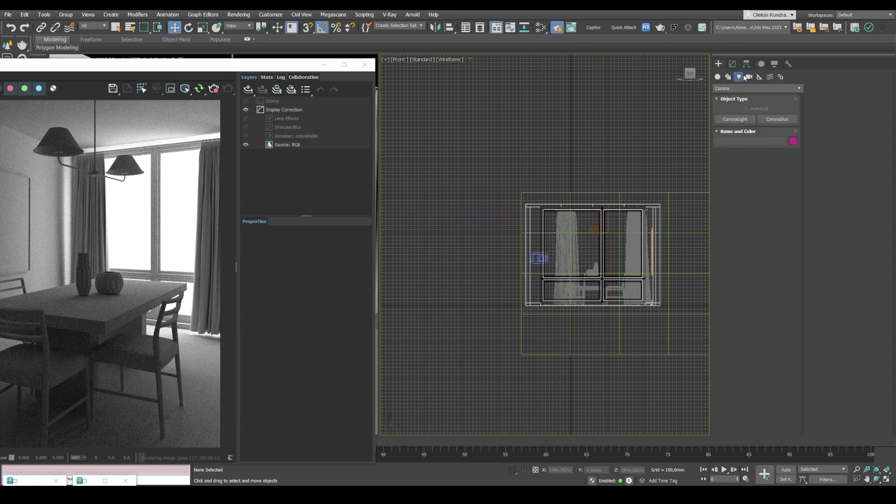
pyautogui.click(737, 88)
pyautogui.click(731, 120)
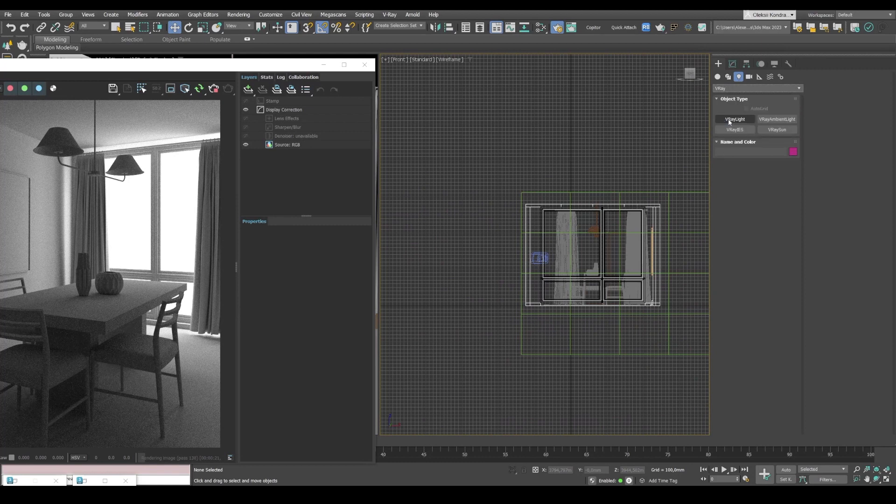
pyautogui.click(745, 119)
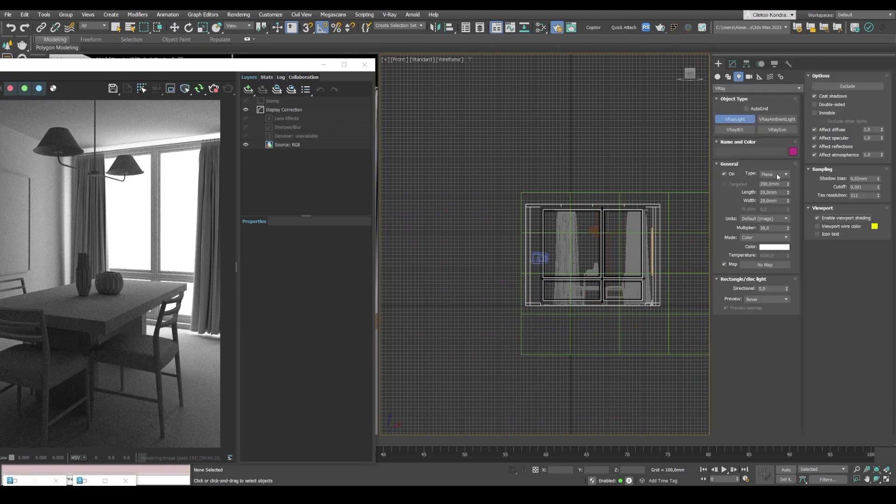
pyautogui.scroll(4, 683, 275)
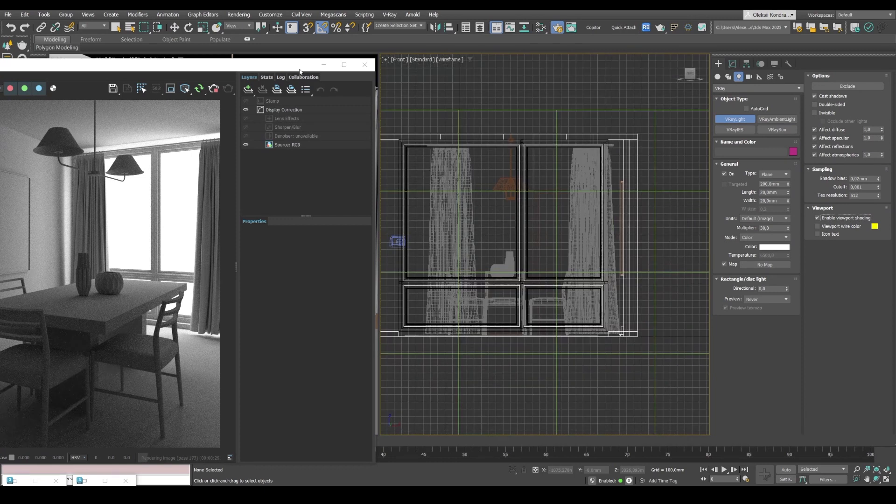
pyautogui.press('s')
pyautogui.moveTo(407, 148); pyautogui.dragTo(602, 325)
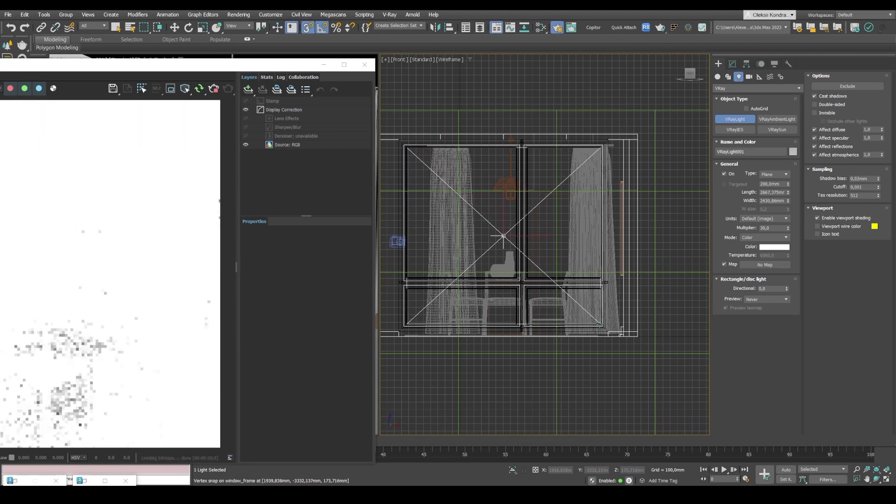
pyautogui.press('w')
# Step: Turn off snapping and move the VRayLight in the Top view to about Y -3282 mm, checking its ends against the window frame
pyautogui.press('t')
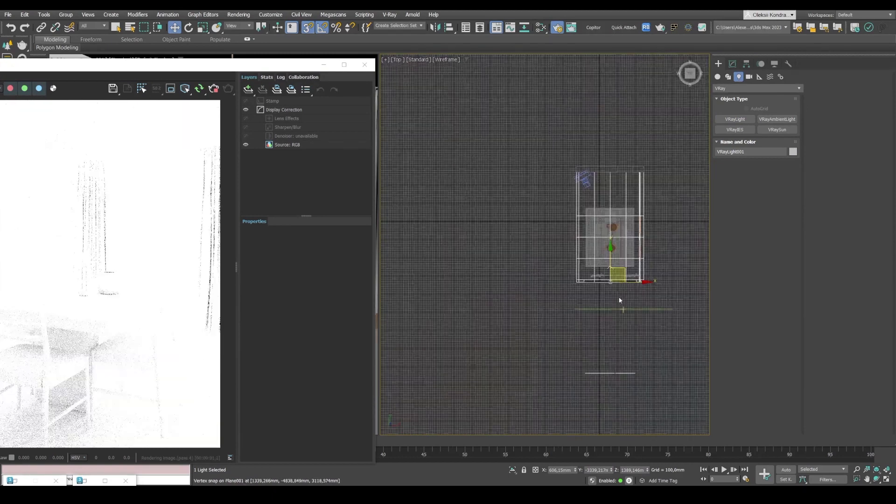
pyautogui.press('s')
pyautogui.scroll(5, 620, 280)
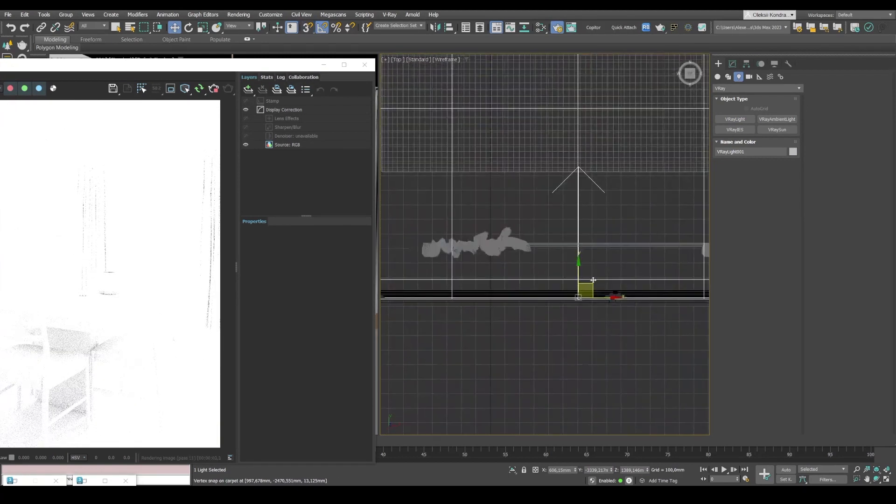
pyautogui.scroll(4, 592, 281)
pyautogui.moveTo(563, 319); pyautogui.dragTo(564, 296)
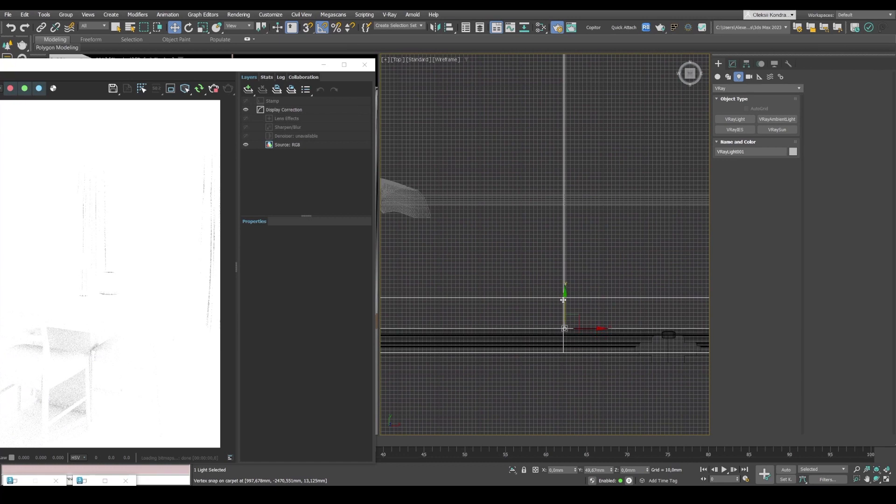
pyautogui.scroll(-6, 590, 308)
pyautogui.moveTo(610, 300); pyautogui.dragTo(496, 270, button='middle')
pyautogui.scroll(2, 634, 288)
pyautogui.scroll(4, 676, 279)
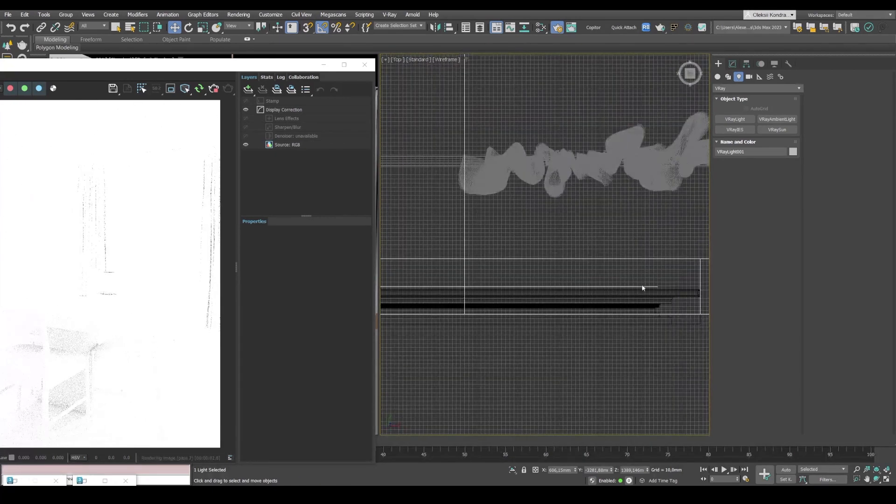
pyautogui.scroll(-5, 650, 287)
pyautogui.scroll(2, 457, 259)
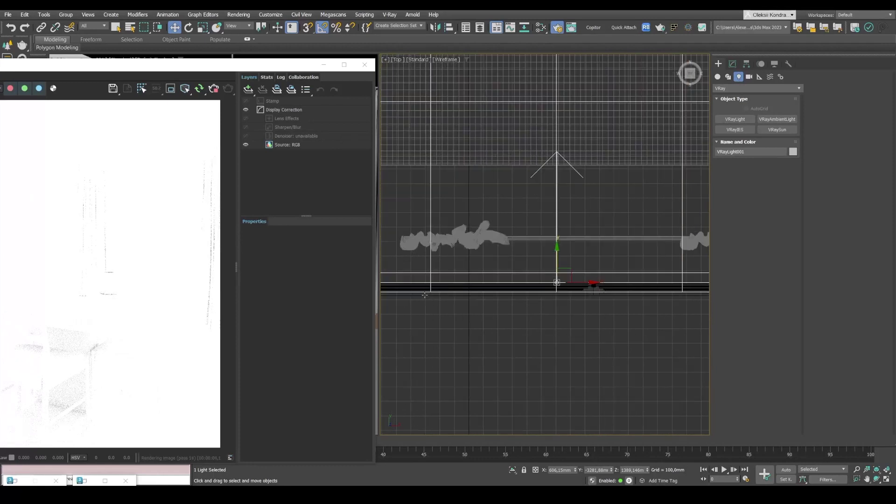
pyautogui.moveTo(457, 260); pyautogui.dragTo(580, 251, button='middle')
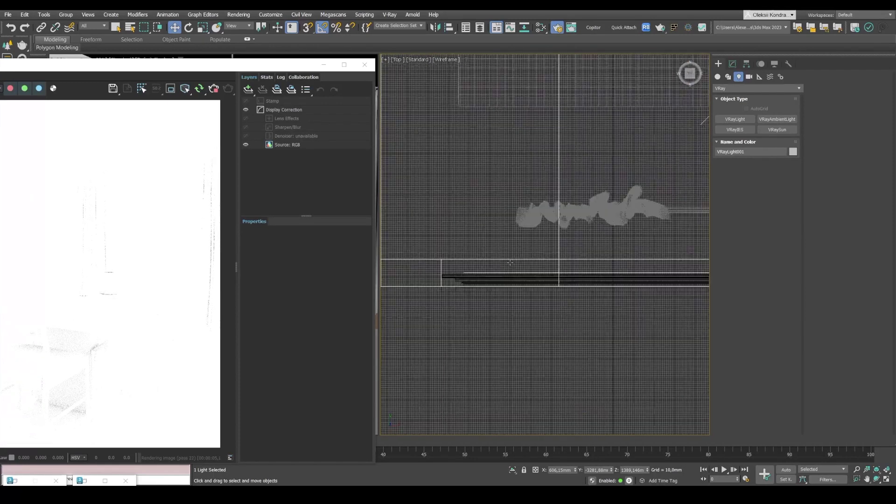
# Step: Set the window VRayLight's multiplier to 1 and make the light invisible
pyautogui.moveTo(216, 65); pyautogui.dragTo(332, 50)
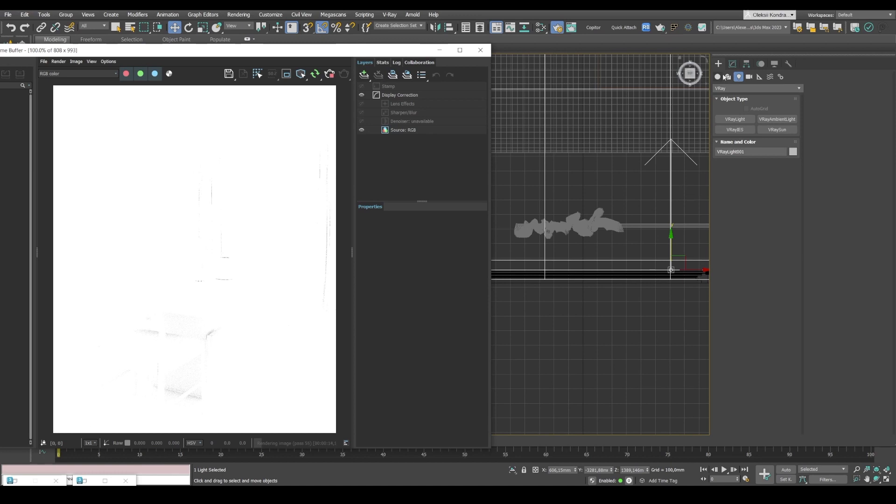
pyautogui.click(732, 64)
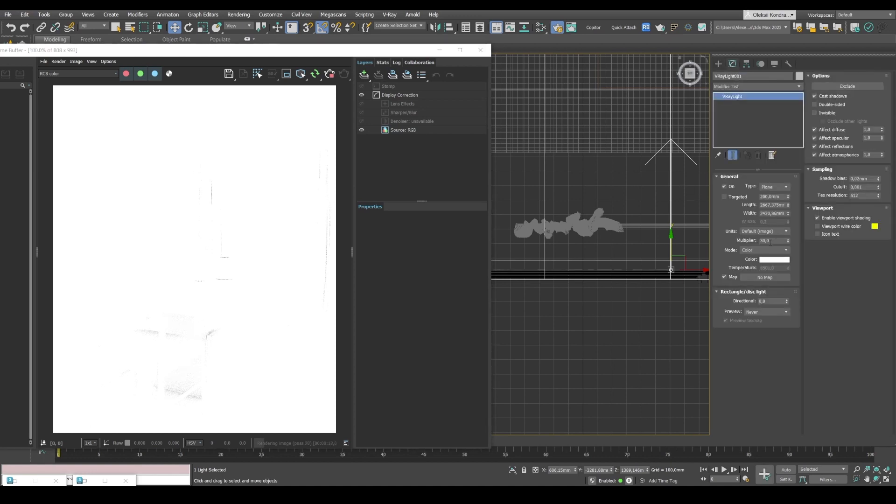
pyautogui.moveTo(773, 240); pyautogui.dragTo(736, 241)
pyautogui.write('1')
pyautogui.press('Return')
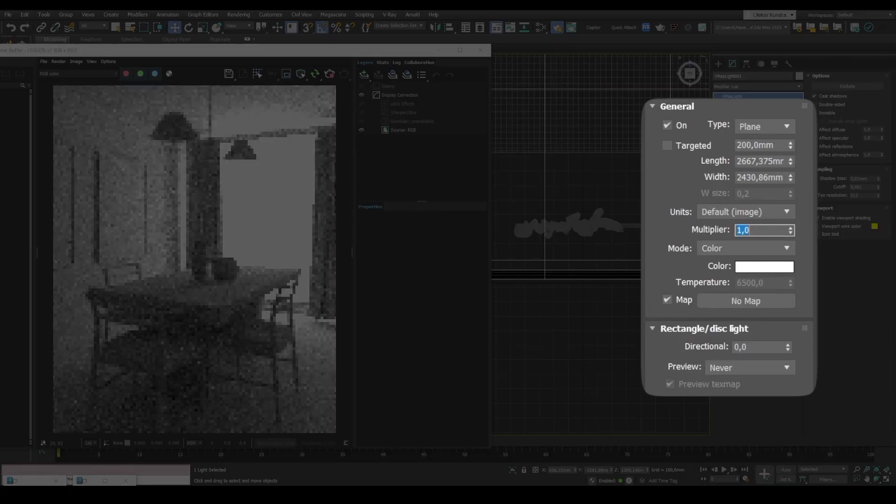
pyautogui.click(662, 257)
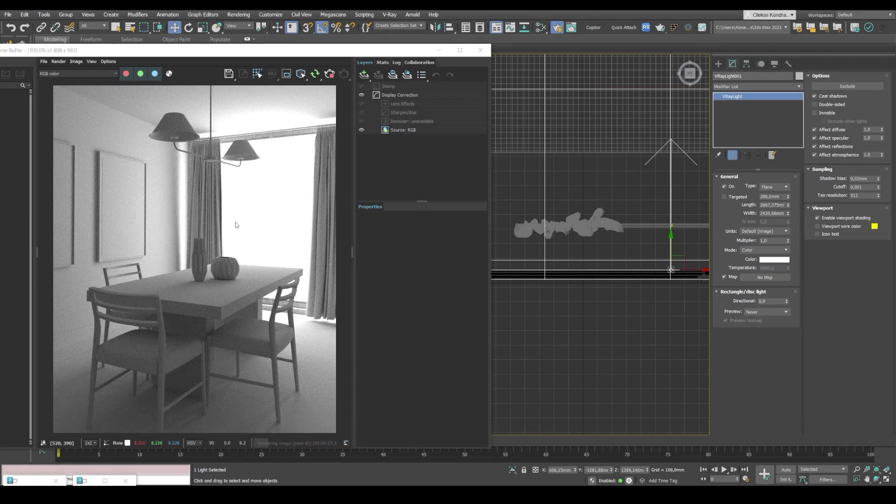
pyautogui.click(814, 113)
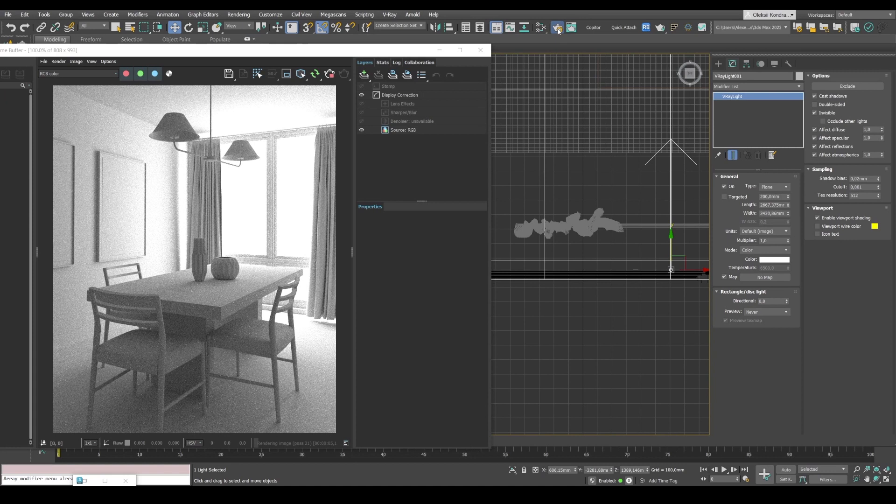
# Step: Turn off the V-Ray GI environment, then minimize the render setup and reposition the frame buffer
pyautogui.click(559, 30)
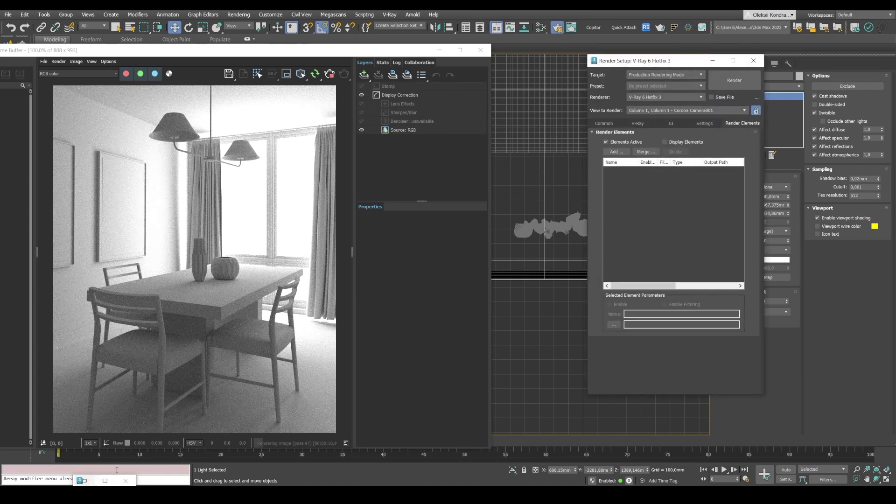
pyautogui.click(637, 123)
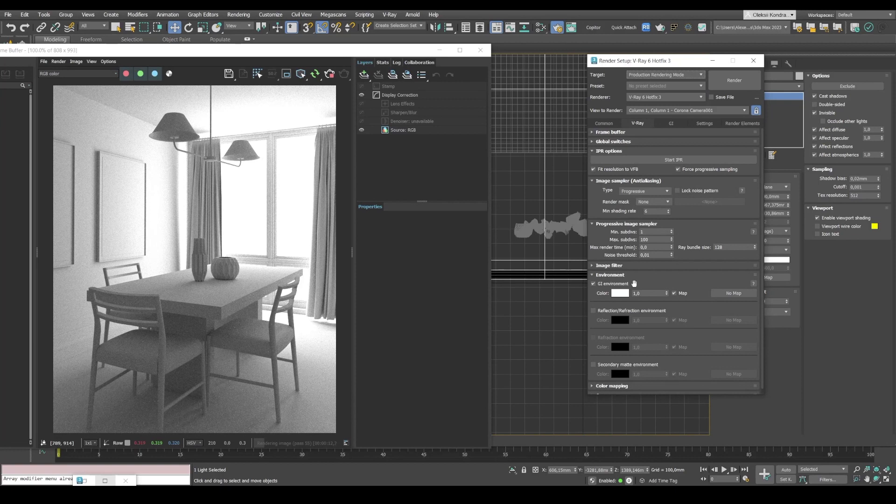
pyautogui.click(593, 284)
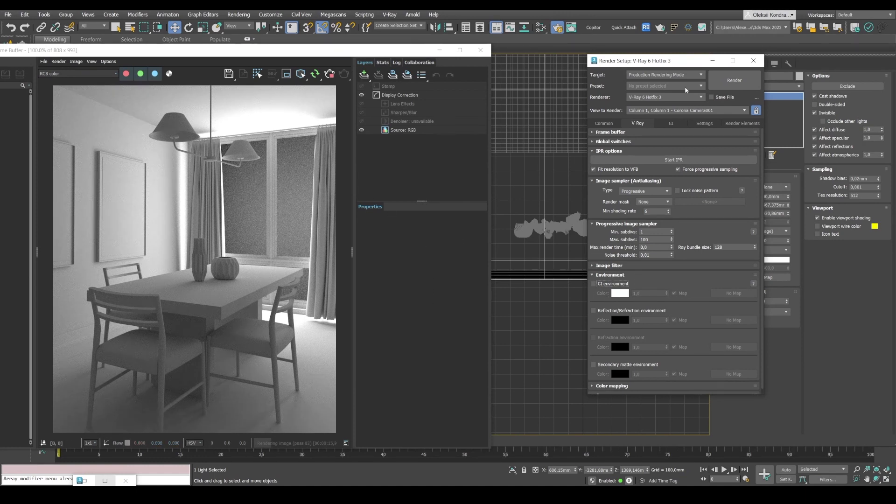
pyautogui.click(713, 62)
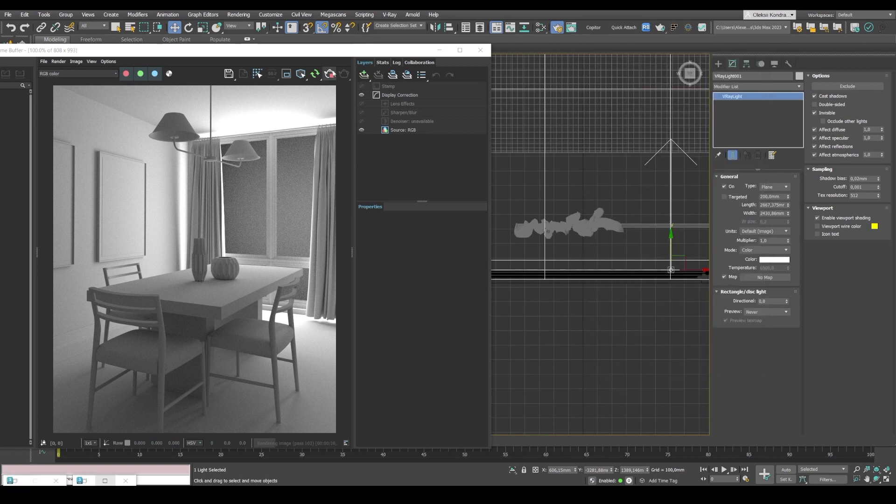
pyautogui.moveTo(264, 55); pyautogui.dragTo(278, 44)
pyautogui.scroll(-5, 618, 236)
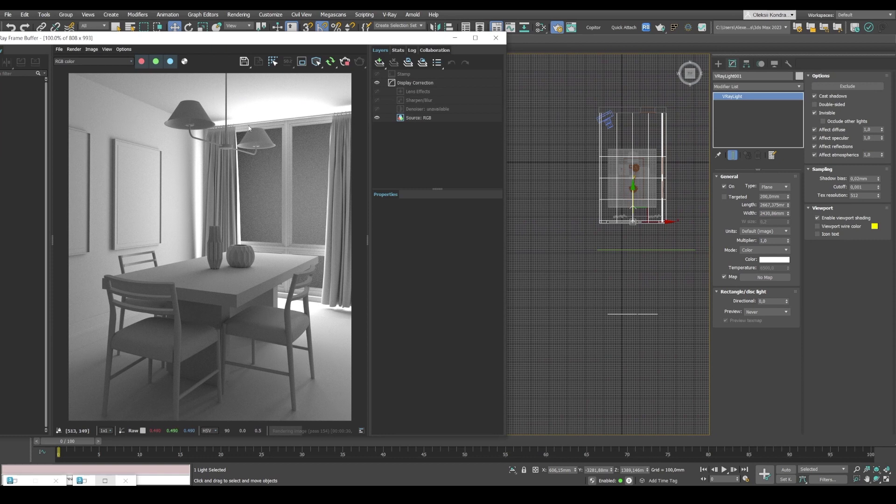
pyautogui.moveTo(250, 40); pyautogui.dragTo(278, 34)
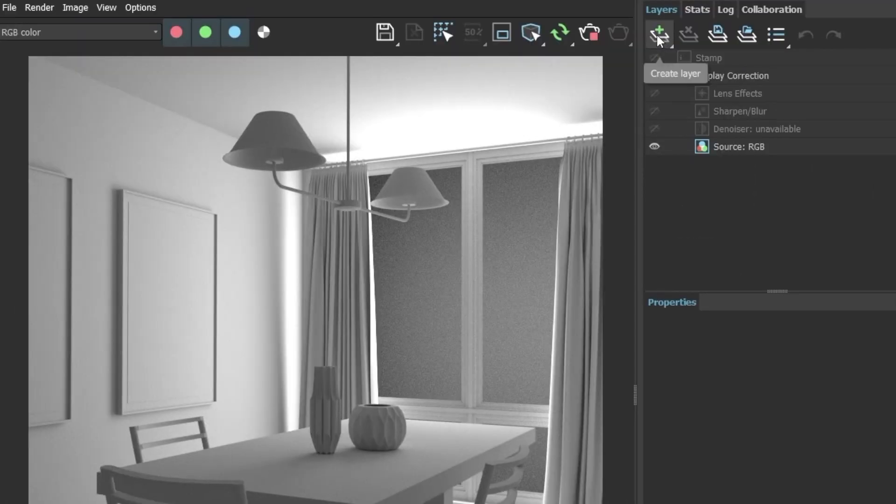
# Step: Add an Exposure correction layer in the frame buffer with Exposure 0.148 and Highlight Burn 0
pyautogui.click(658, 38)
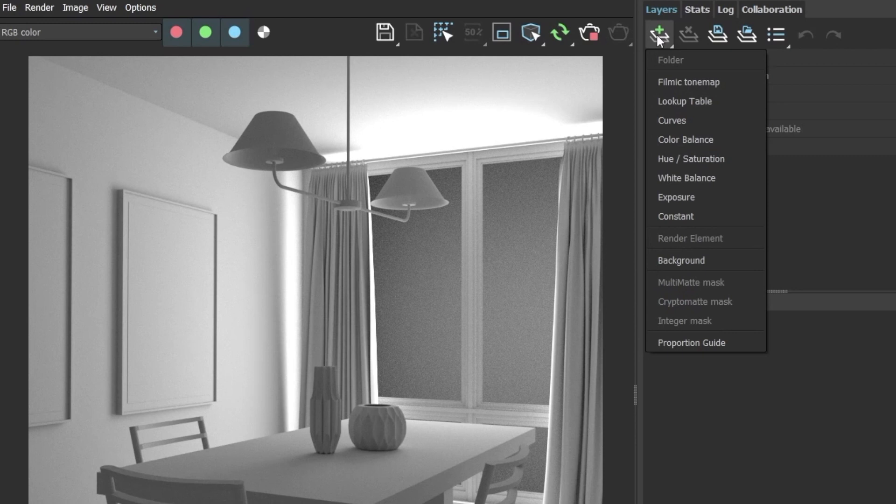
pyautogui.click(684, 200)
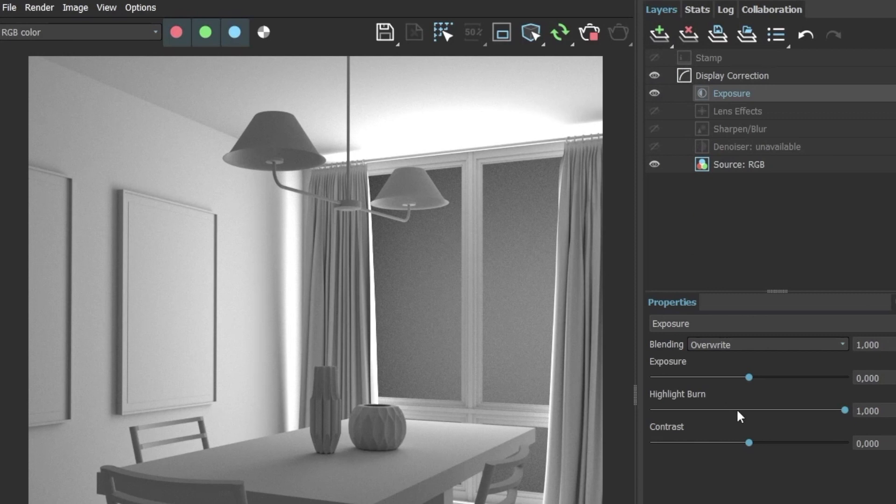
pyautogui.moveTo(749, 379)
pyautogui.mouseDown()
pyautogui.moveTo(759, 384)
pyautogui.moveTo(747, 381)
pyautogui.moveTo(752, 387)
pyautogui.mouseUp()
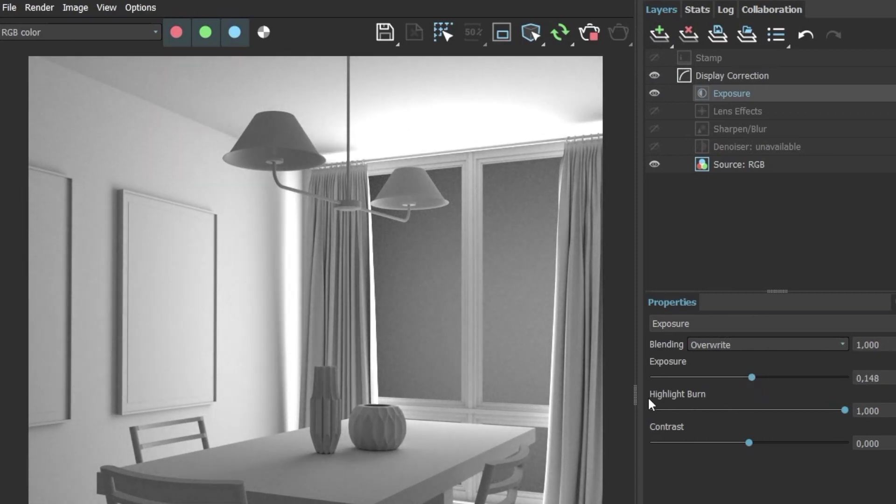
pyautogui.moveTo(845, 410); pyautogui.dragTo(643, 425)
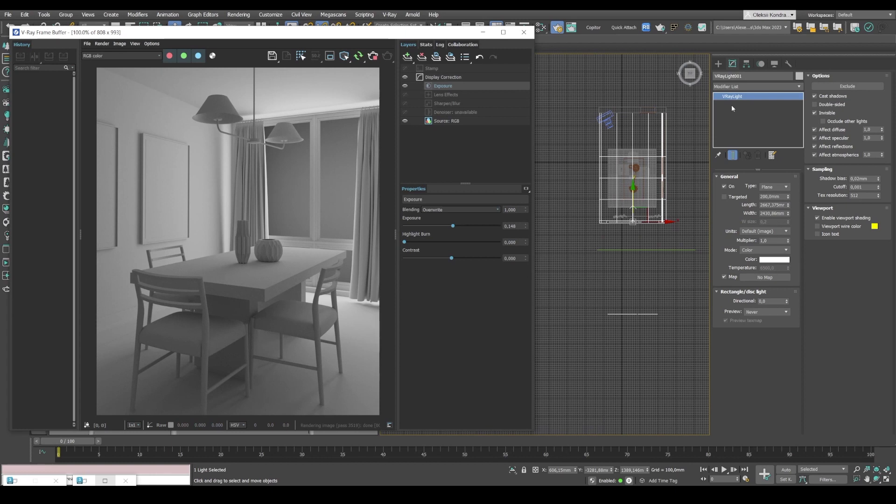
# Step: Create a VRaySun in the Top view, aimed from outside the window into the room, without adding a VRaySky environment map
pyautogui.click(719, 65)
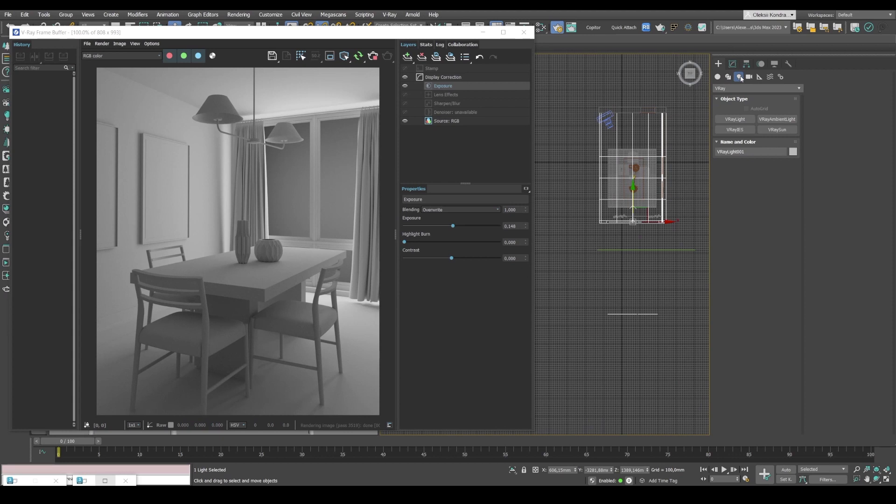
pyautogui.click(735, 90)
pyautogui.click(727, 121)
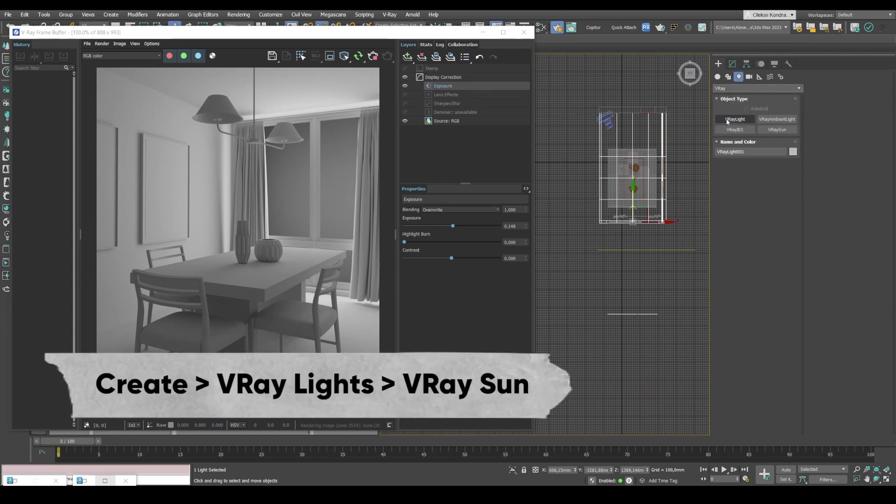
pyautogui.click(765, 131)
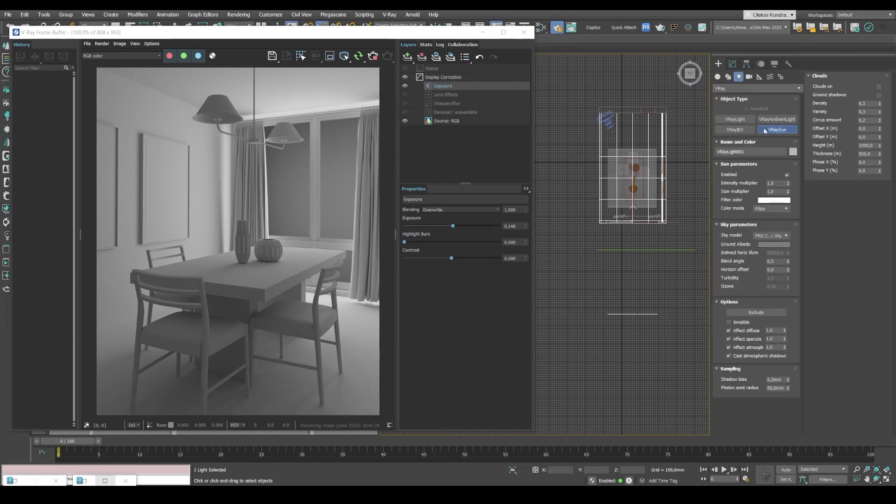
pyautogui.moveTo(688, 377); pyautogui.dragTo(631, 172)
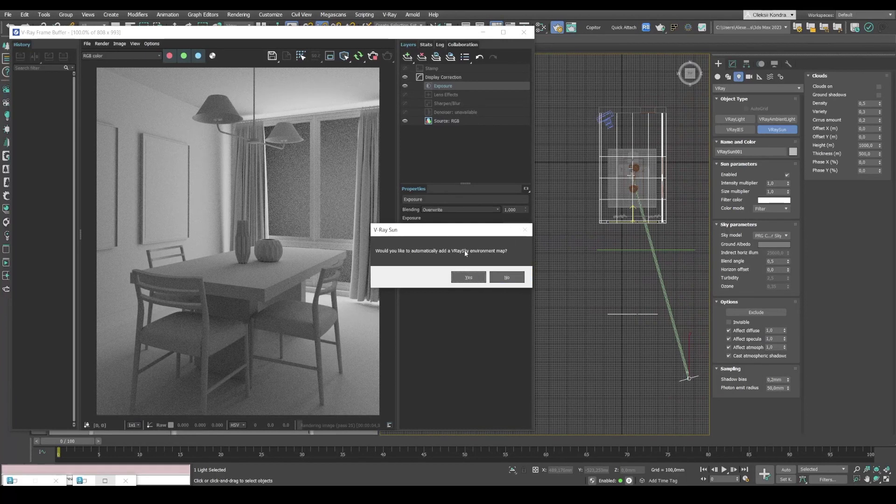
pyautogui.click(507, 279)
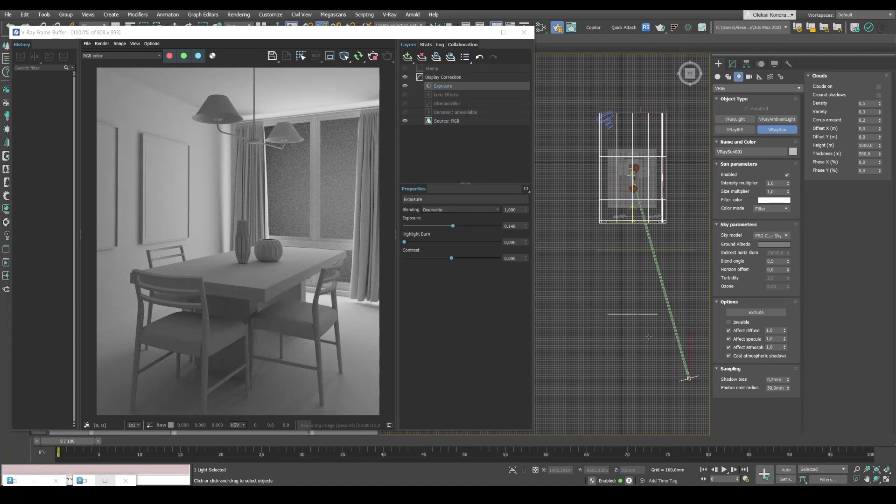
# Step: Move the VRaySun in the Top and Left views to about X 2361, Y -9754, Z 8637 mm
pyautogui.press('w')
pyautogui.moveTo(696, 366); pyautogui.dragTo(672, 261)
pyautogui.press('l')
pyautogui.moveTo(613, 234); pyautogui.dragTo(645, 155)
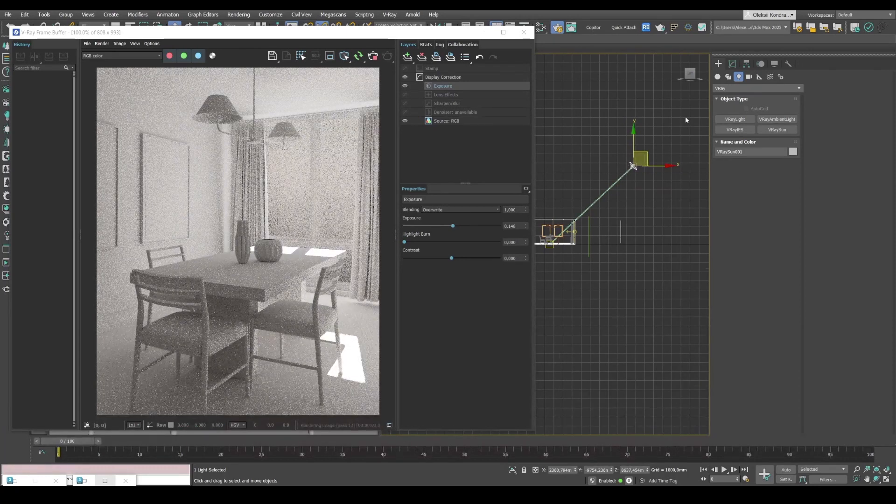
# Step: Set the VRaySun's intensity multiplier to 0.01
pyautogui.click(733, 68)
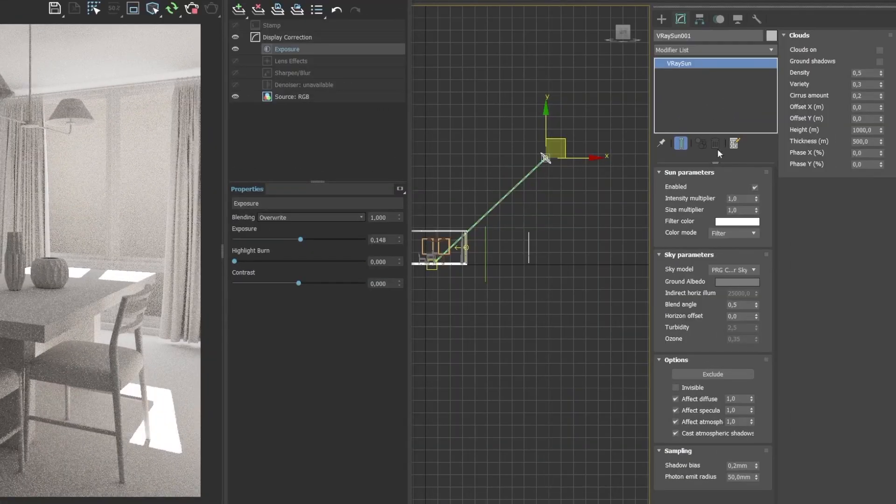
pyautogui.click(742, 199)
pyautogui.press('Return')
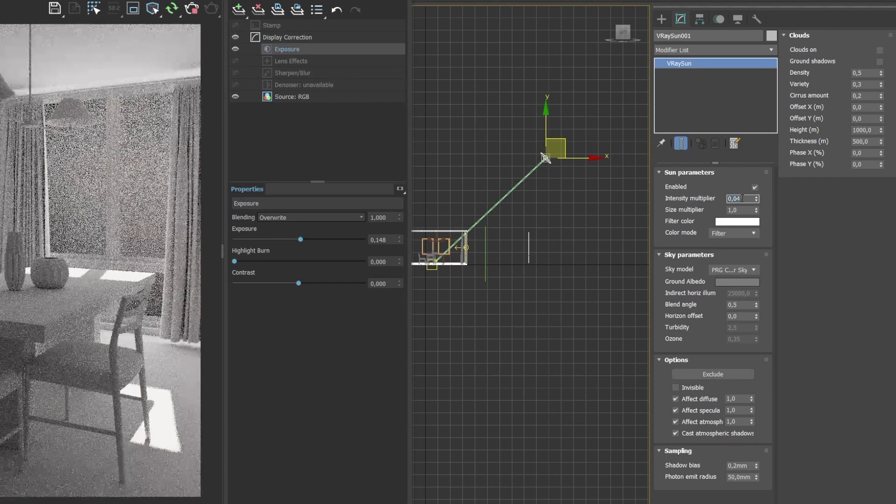
pyautogui.press('BackSpace')
pyautogui.write('1')
pyautogui.press('Return')
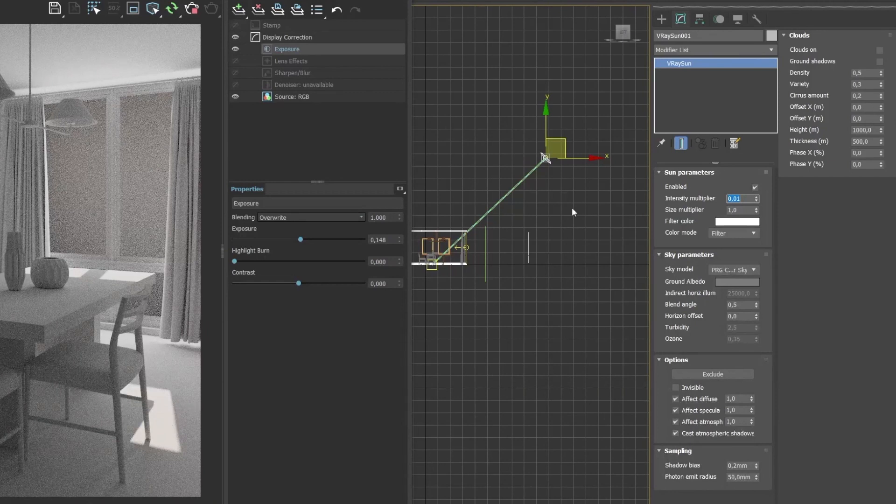
# Step: Switch the VRaySun's color mode to Override and set its size multiplier to 32
pyautogui.click(730, 235)
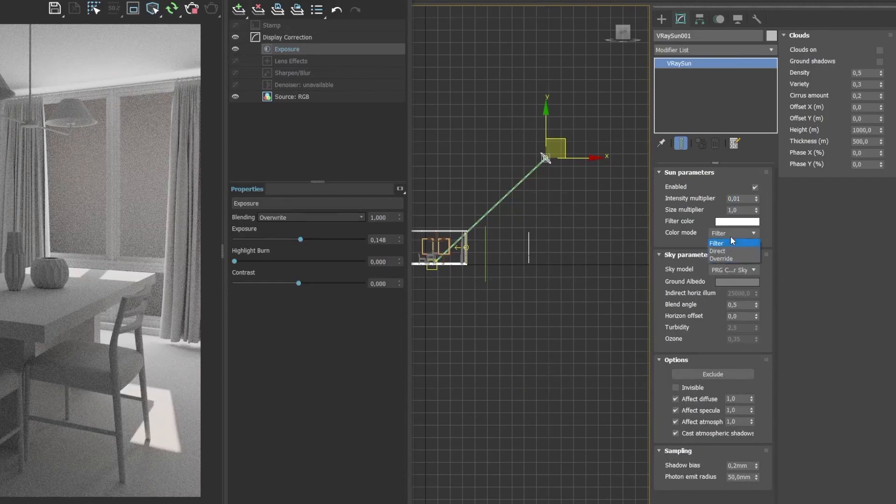
pyautogui.click(730, 258)
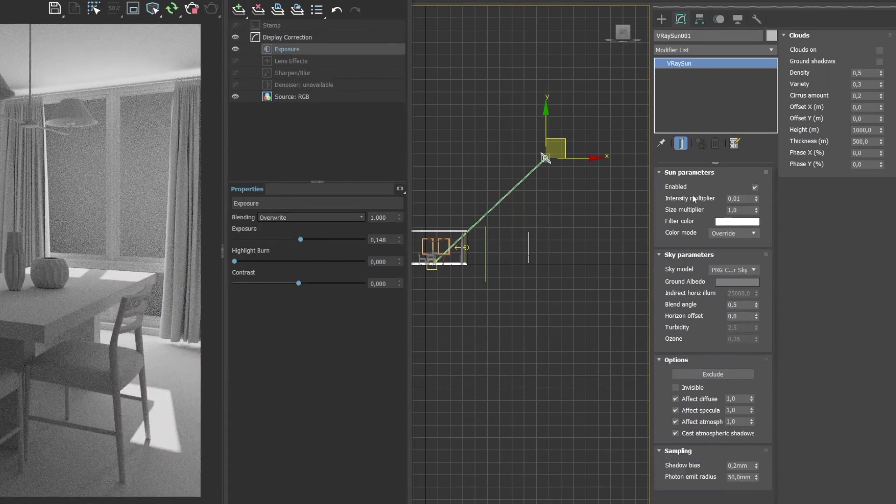
pyautogui.doubleClick(744, 209)
pyautogui.write('32')
pyautogui.press('Return')
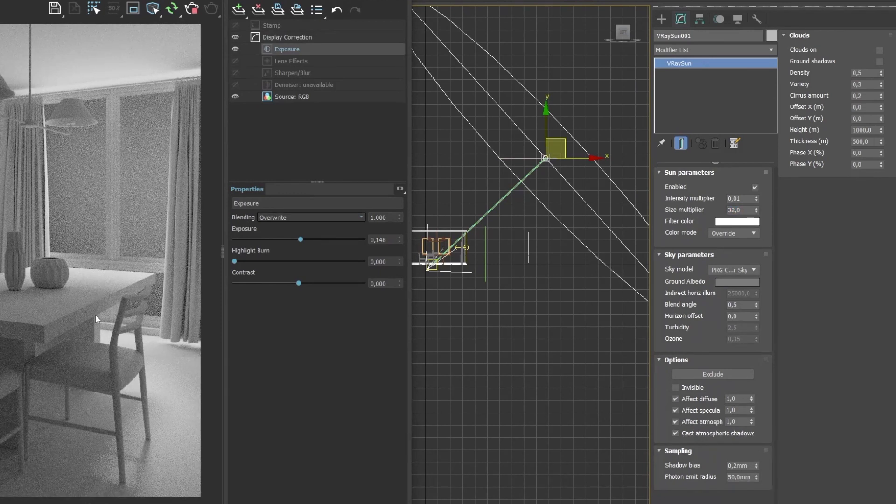
# Step: Lower the VRaySun and shift it sideways in the Top view to about X 5105, Y -10681, Z 7049 mm
pyautogui.moveTo(567, 139); pyautogui.dragTo(588, 159)
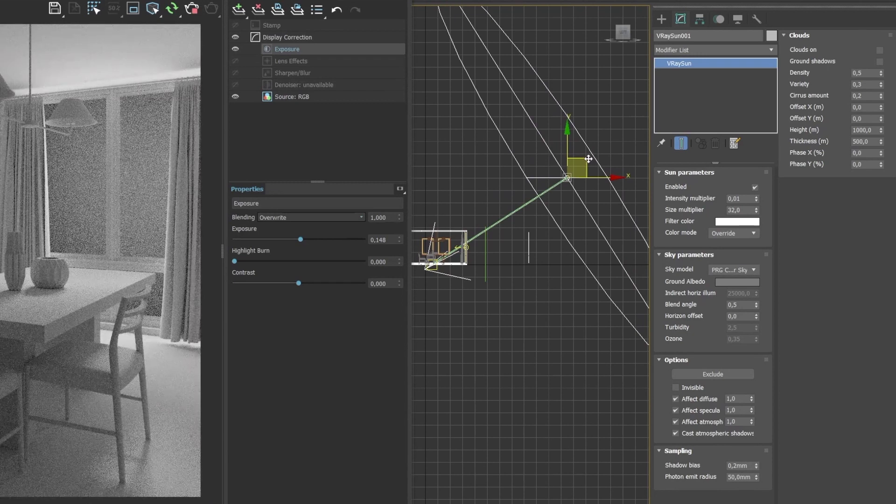
pyautogui.press('t')
pyautogui.scroll(-2, 568, 297)
pyautogui.moveTo(602, 392); pyautogui.dragTo(651, 377)
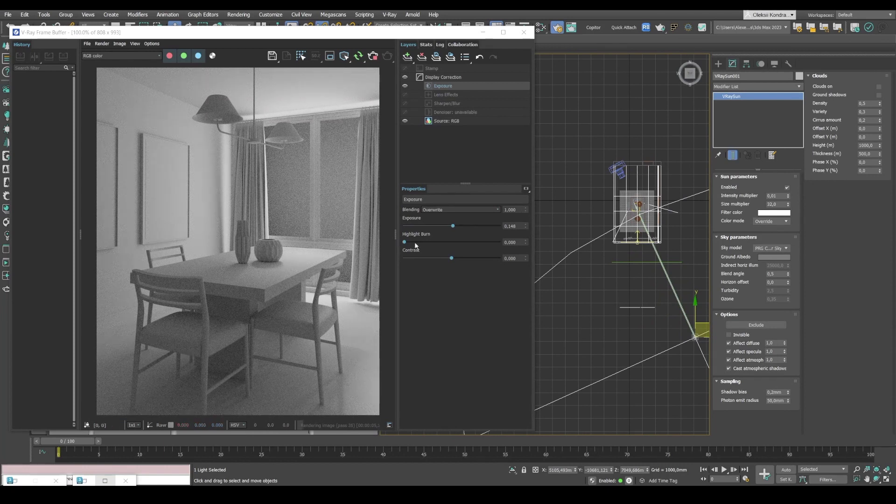
# Step: Set the Exposure layer's Highlight Burn to 0.196, shift the frame buffer aside and deselect the sun
pyautogui.moveTo(404, 242); pyautogui.dragTo(423, 252)
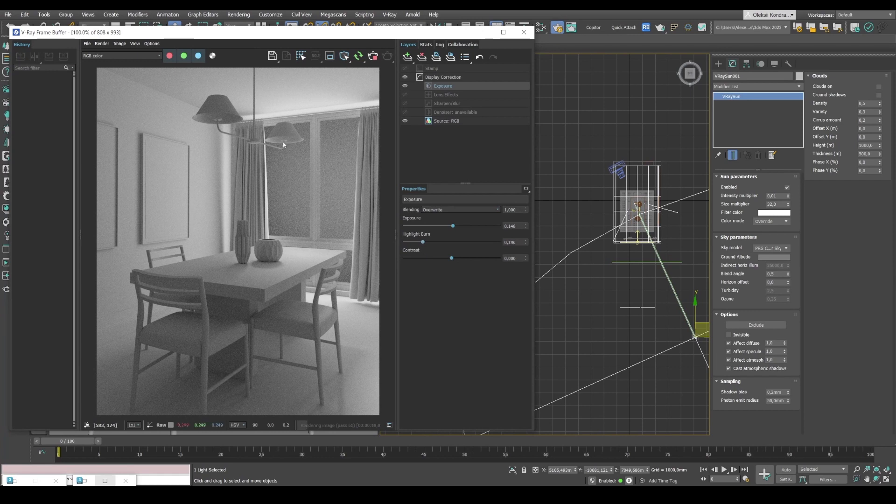
pyautogui.moveTo(356, 38); pyautogui.dragTo(339, 35)
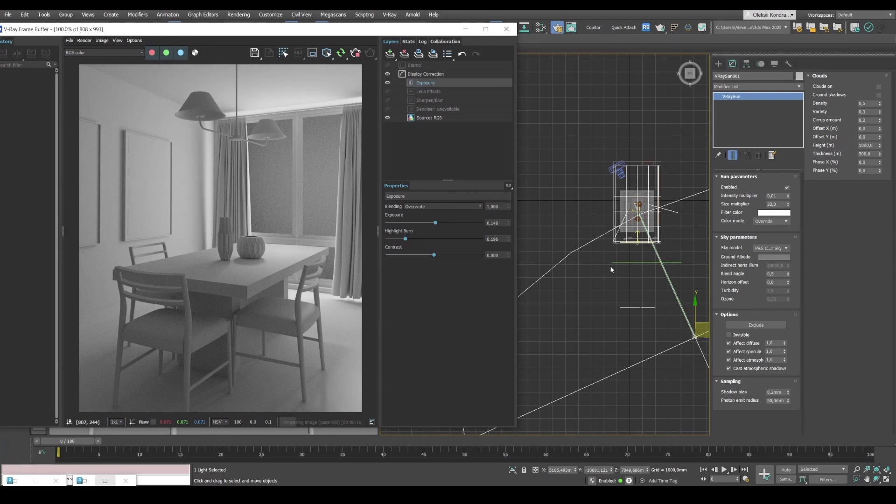
pyautogui.click(562, 137)
# Step: Add a VRayLightMtl in the Slate Material Editor and place its node below the Corona light material
pyautogui.press('m')
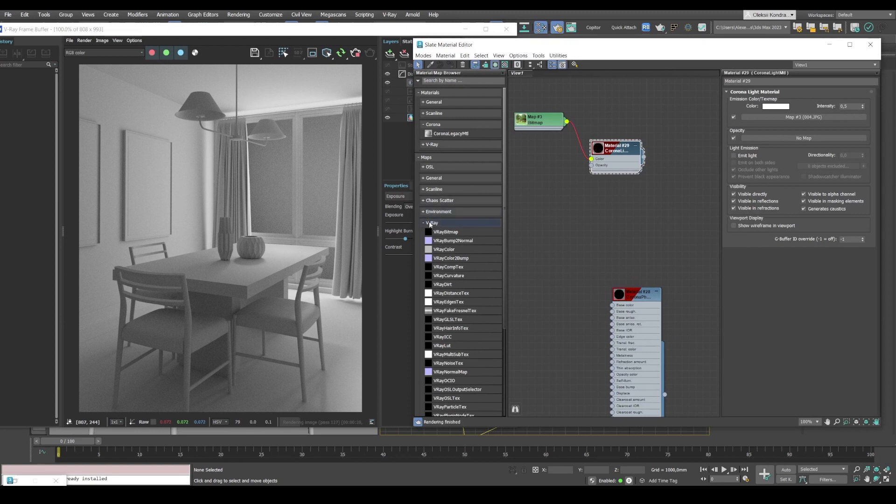
pyautogui.click(432, 222)
pyautogui.click(433, 145)
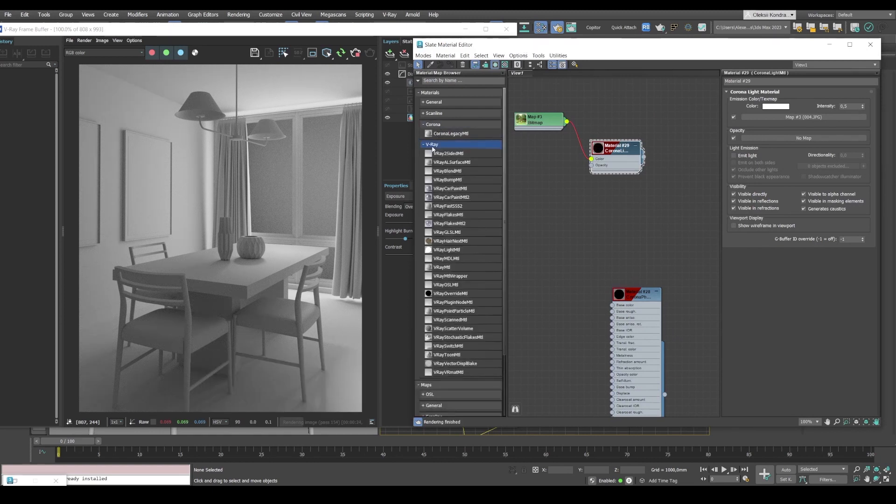
pyautogui.moveTo(438, 253); pyautogui.dragTo(602, 233)
pyautogui.scroll(-2, 559, 158)
pyautogui.moveTo(558, 158); pyautogui.dragTo(574, 197, button='middle')
pyautogui.moveTo(620, 186); pyautogui.dragTo(598, 115)
pyautogui.moveTo(607, 246); pyautogui.dragTo(613, 197)
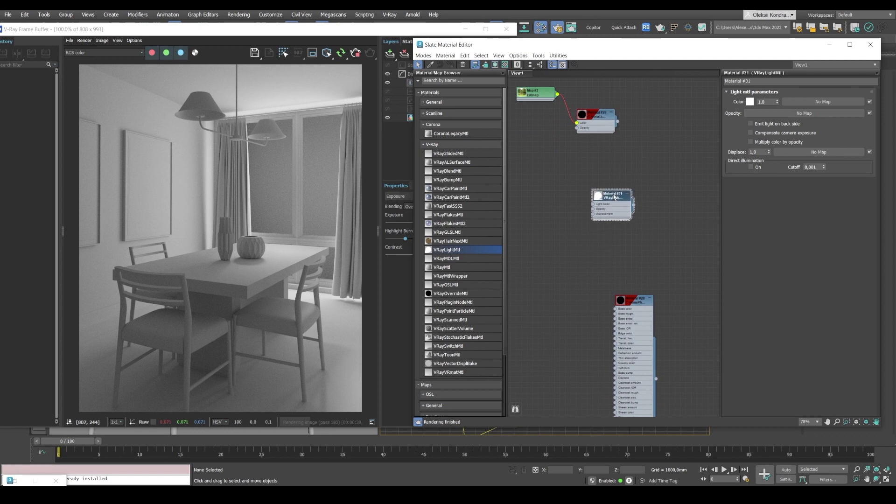
# Step: Load 004.JPG from the Background folder as a bitmap, connect it to the VRayLightMtl's Light Color and show the material's parameters
pyautogui.hotkey('alt', 'Tab')
pyautogui.moveTo(116, 209); pyautogui.dragTo(562, 211)
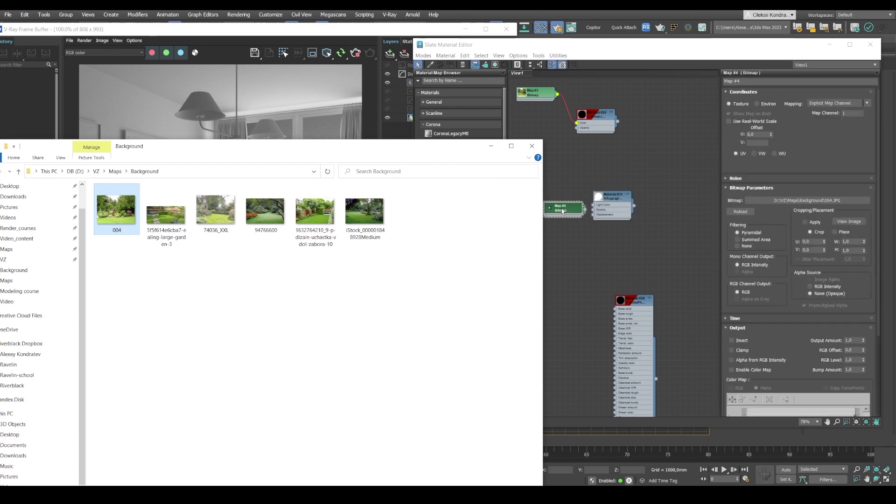
pyautogui.click(533, 148)
pyautogui.moveTo(583, 212)
pyautogui.mouseDown()
pyautogui.moveTo(566, 190)
pyautogui.moveTo(595, 208)
pyautogui.mouseUp()
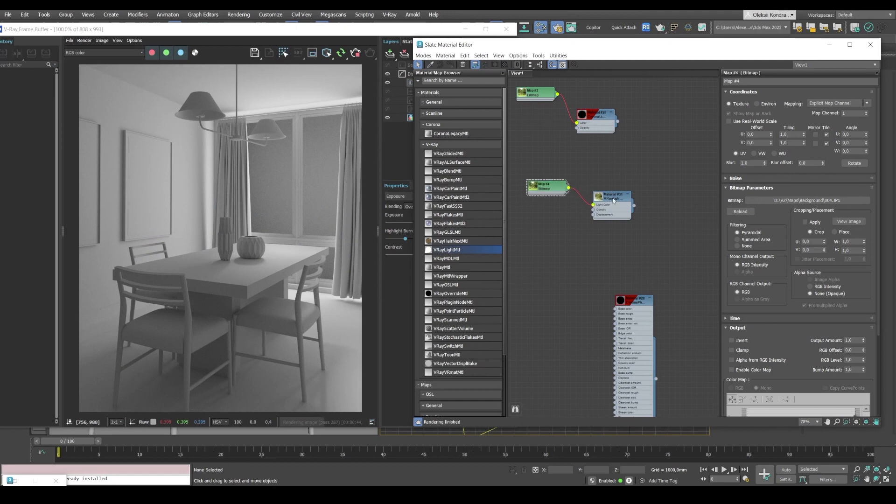
pyautogui.doubleClick(613, 199)
# Step: Select the backdrop plane outside the window in the Top view and assign the VRayLightMtl to it
pyautogui.moveTo(373, 34); pyautogui.dragTo(278, 114)
pyautogui.moveTo(489, 49); pyautogui.dragTo(693, 70)
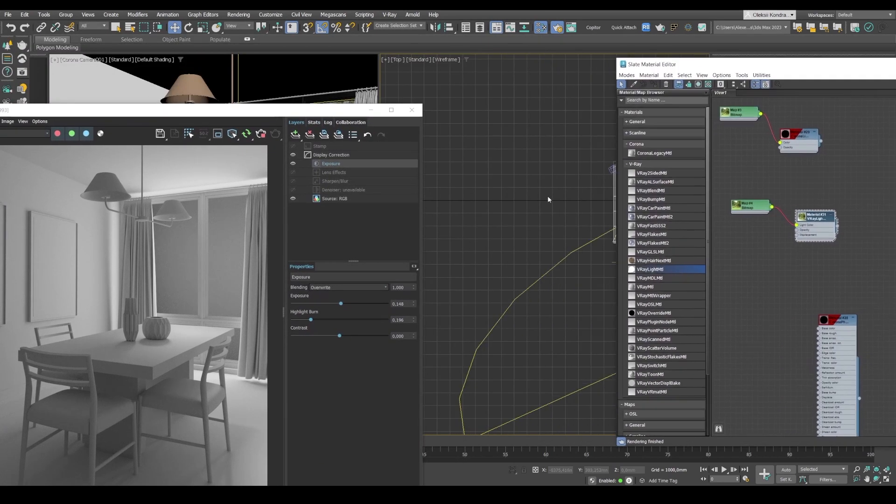
pyautogui.moveTo(532, 193); pyautogui.dragTo(460, 180, button='middle')
pyautogui.scroll(2, 550, 254)
pyautogui.click(551, 248)
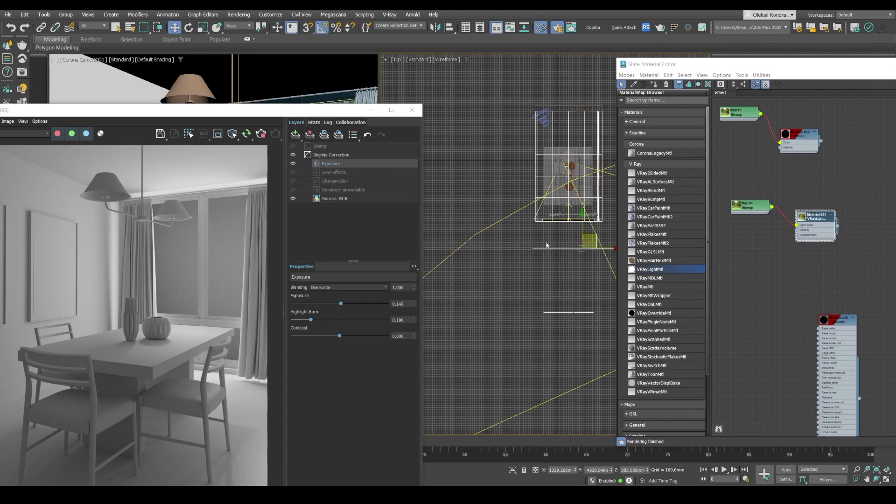
pyautogui.moveTo(688, 70); pyautogui.dragTo(638, 63)
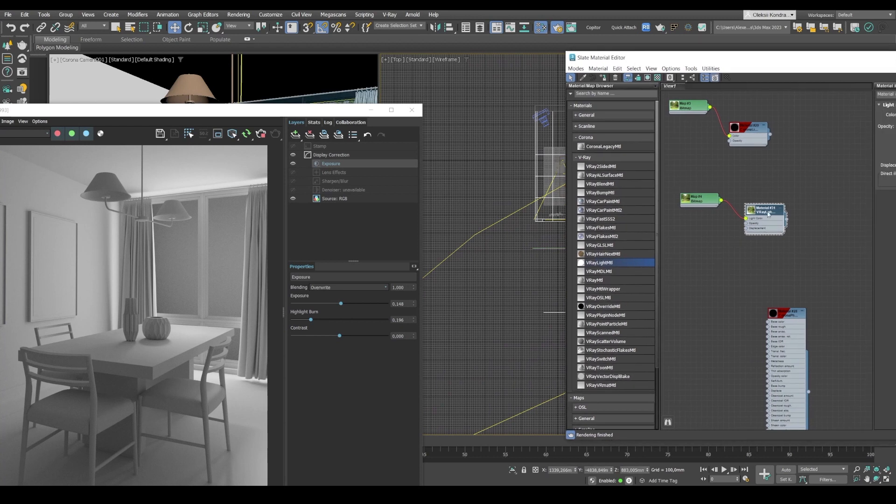
pyautogui.click(605, 78)
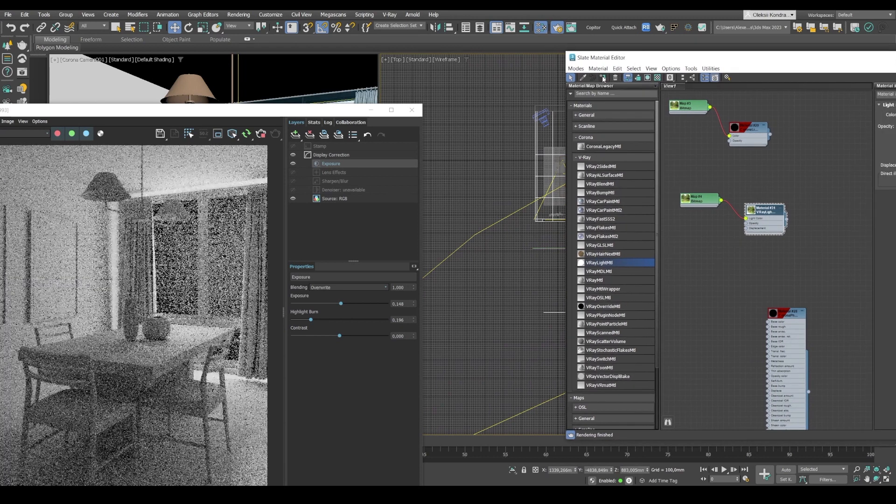
pyautogui.moveTo(641, 61); pyautogui.dragTo(447, 65)
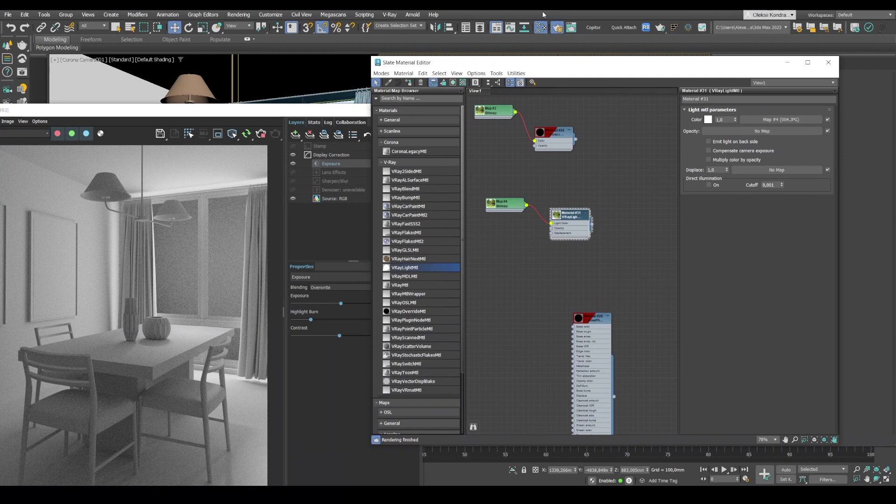
# Step: Expand the V-Ray Global switches in Render Setup and inspect the scene objects in the override material's Exclude/Include list
pyautogui.click(559, 29)
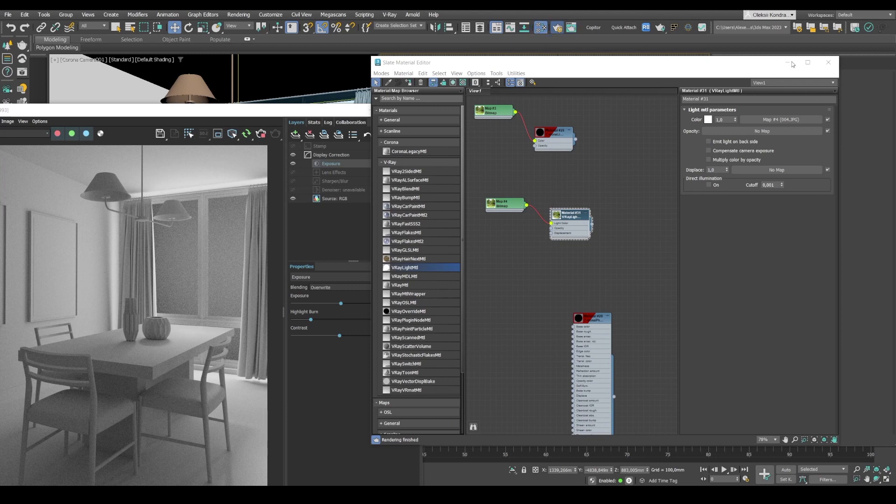
pyautogui.click(558, 28)
pyautogui.press('Scroll_Lock')
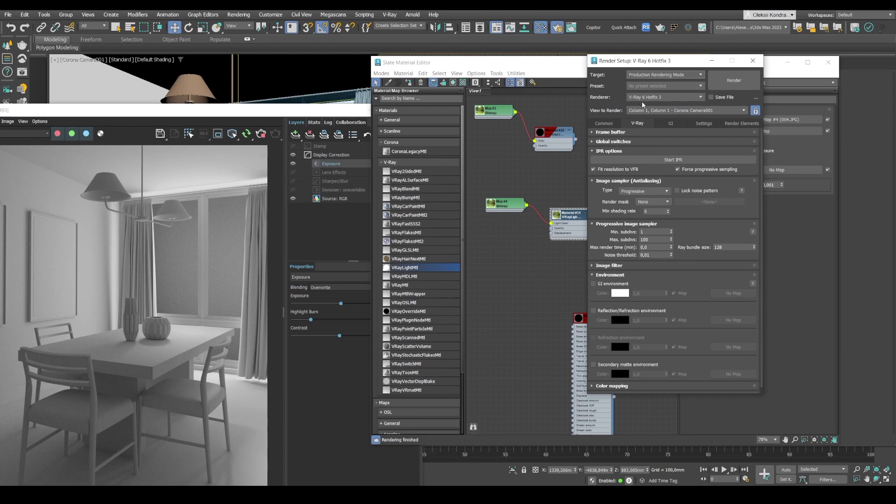
pyautogui.click(649, 142)
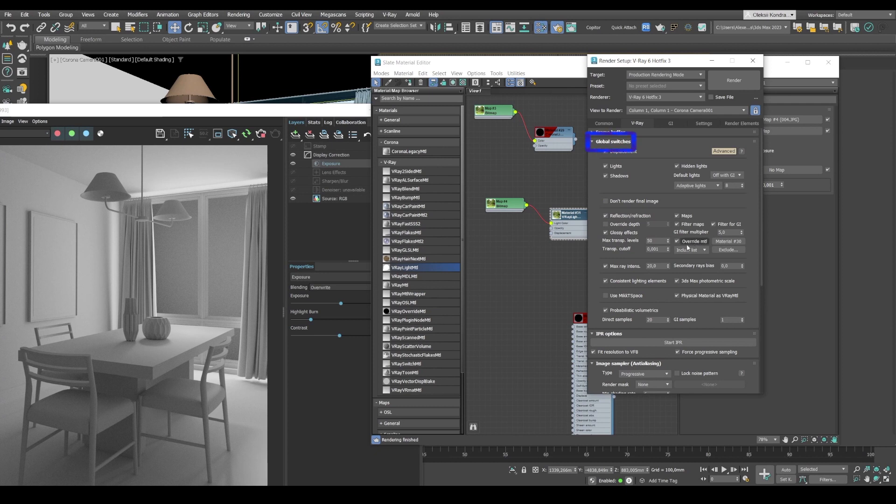
pyautogui.click(727, 252)
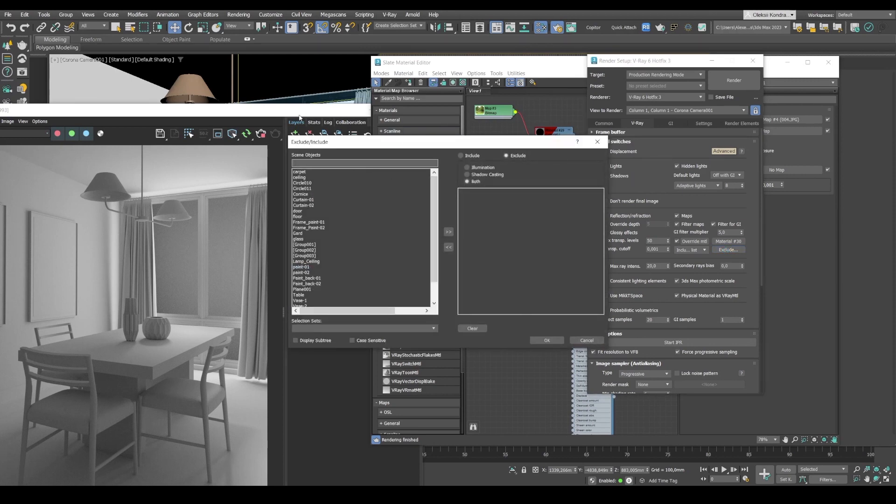
pyautogui.click(597, 141)
# Step: Clear the windows covering the viewports and rename the backdrop plane to Background
pyautogui.moveTo(265, 114); pyautogui.dragTo(136, 223)
pyautogui.moveTo(675, 64); pyautogui.dragTo(795, 109)
pyautogui.click(787, 62)
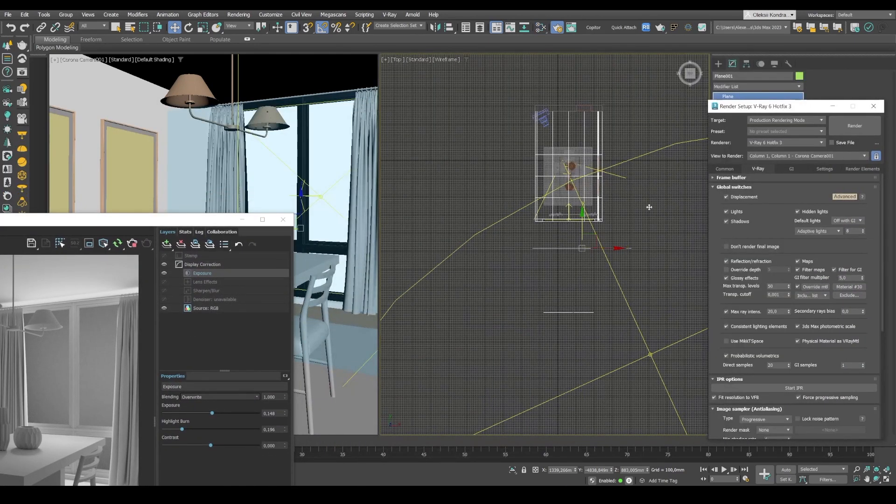
pyautogui.click(734, 75)
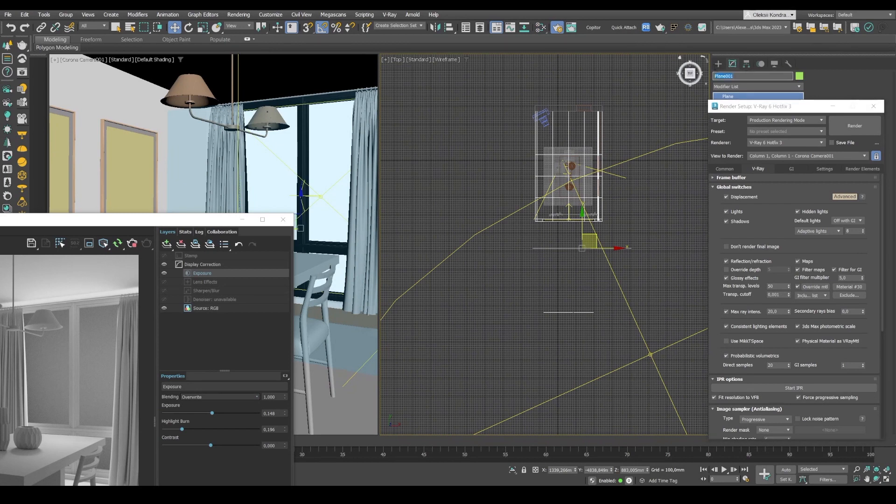
pyautogui.write('Background')
pyautogui.press('Return')
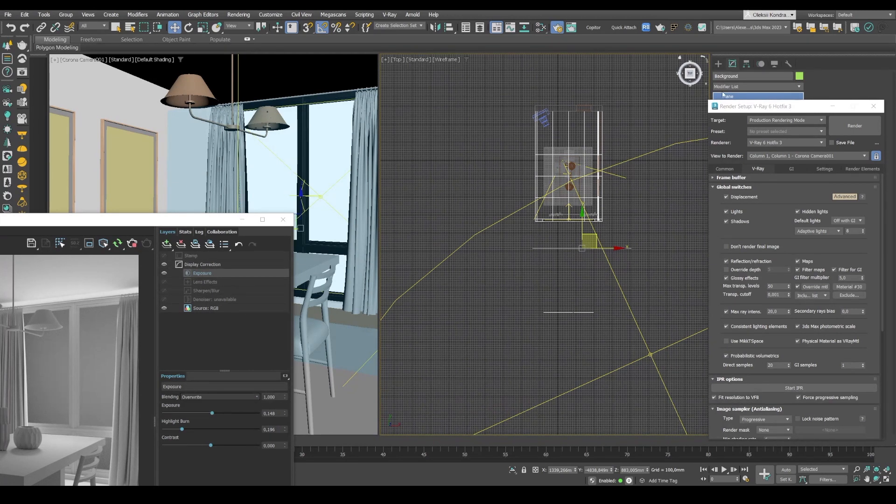
# Step: Exclude the Background object from the global override material in Render Setup
pyautogui.click(841, 297)
pyautogui.click(299, 172)
pyautogui.click(449, 231)
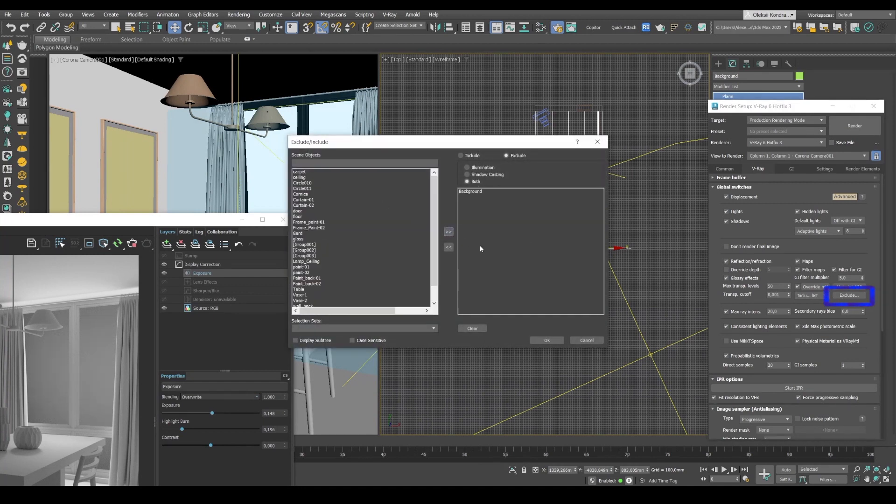
pyautogui.click(547, 340)
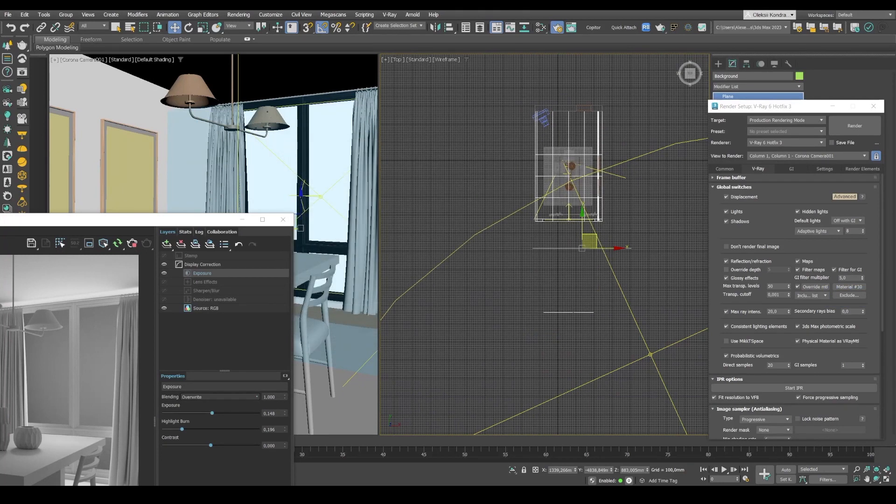
# Step: Restart the interactive render in the V-Ray Frame Buffer and arrange the frame buffer and Render Setup beside the Top view
pyautogui.moveTo(0, 222); pyautogui.dragTo(120, 71)
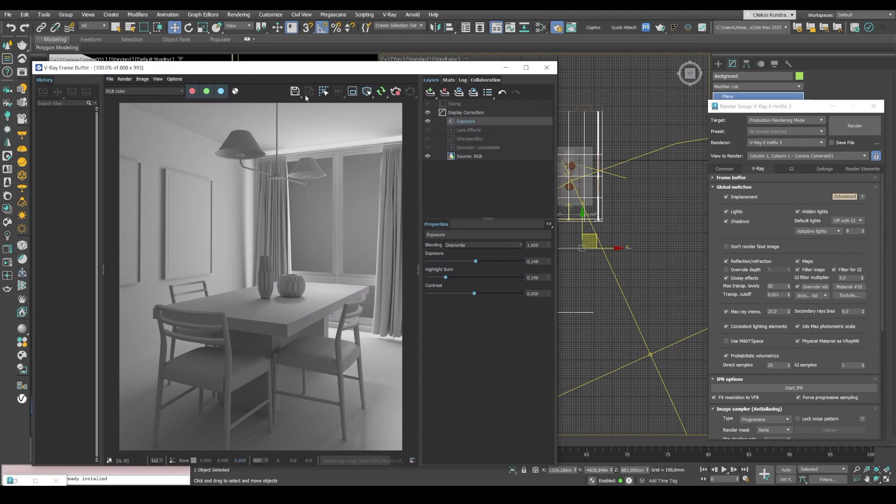
pyautogui.click(396, 92)
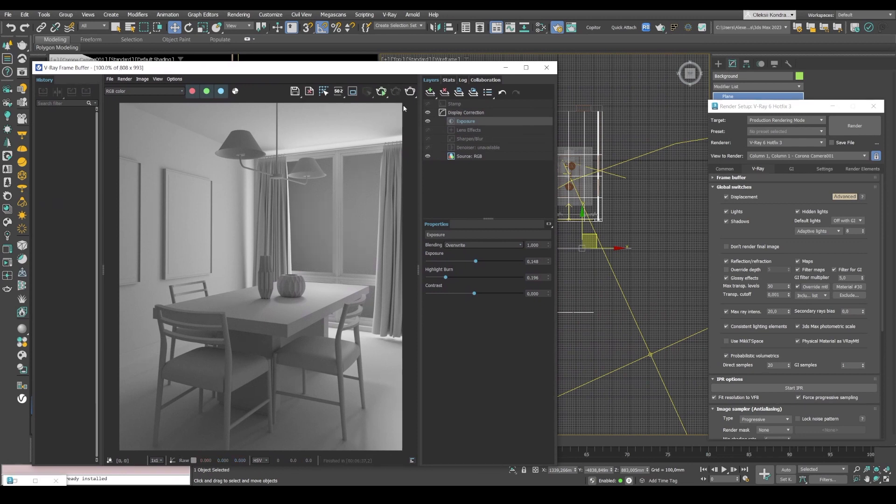
pyautogui.click(381, 93)
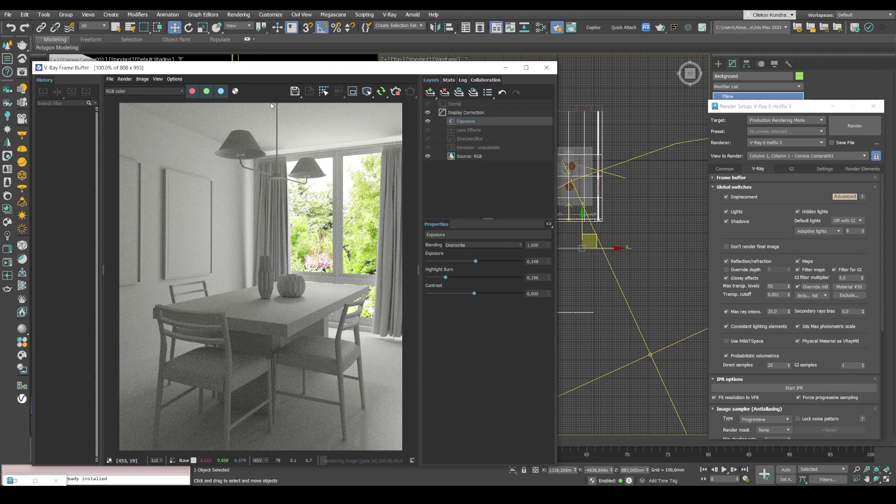
pyautogui.moveTo(215, 68); pyautogui.dragTo(225, 32)
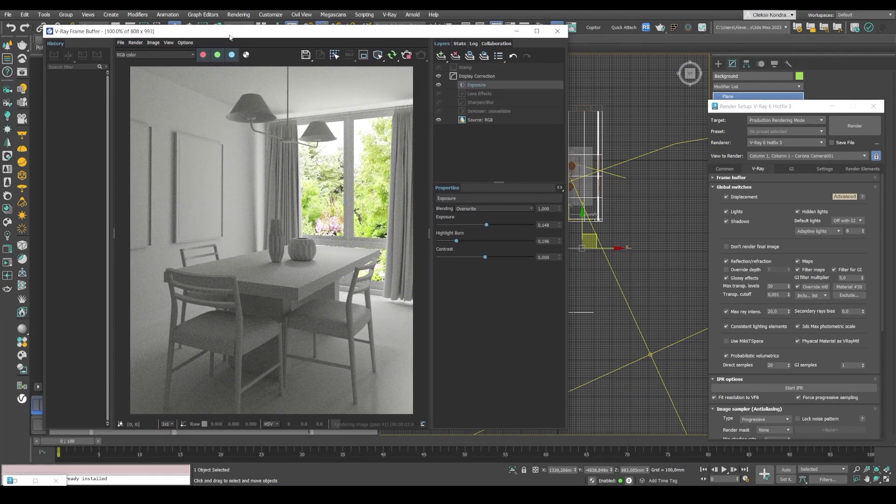
pyautogui.moveTo(778, 108); pyautogui.dragTo(782, 78)
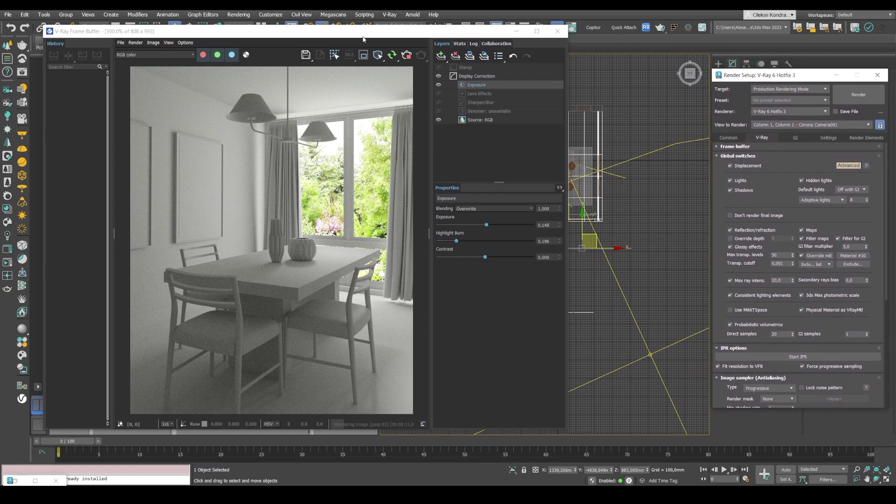
pyautogui.moveTo(374, 33); pyautogui.dragTo(327, 34)
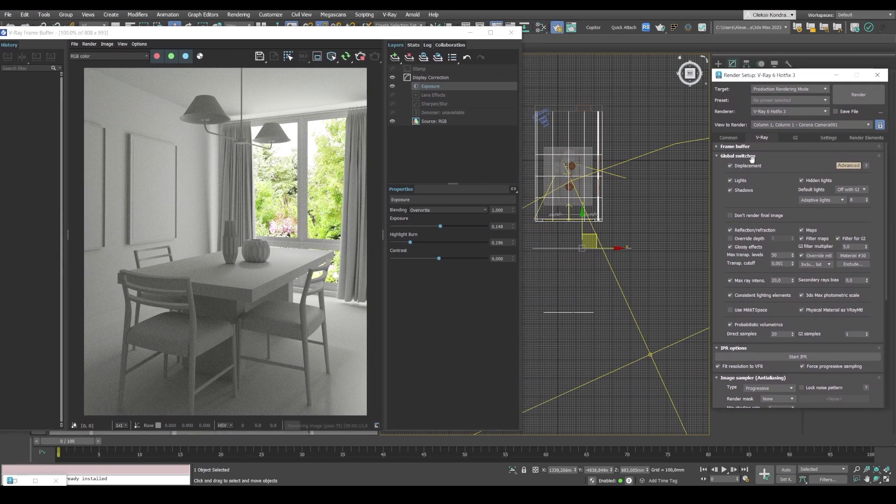
# Step: Collapse the Global switches and minimize Render Setup to uncover the modifier settings
pyautogui.click(733, 157)
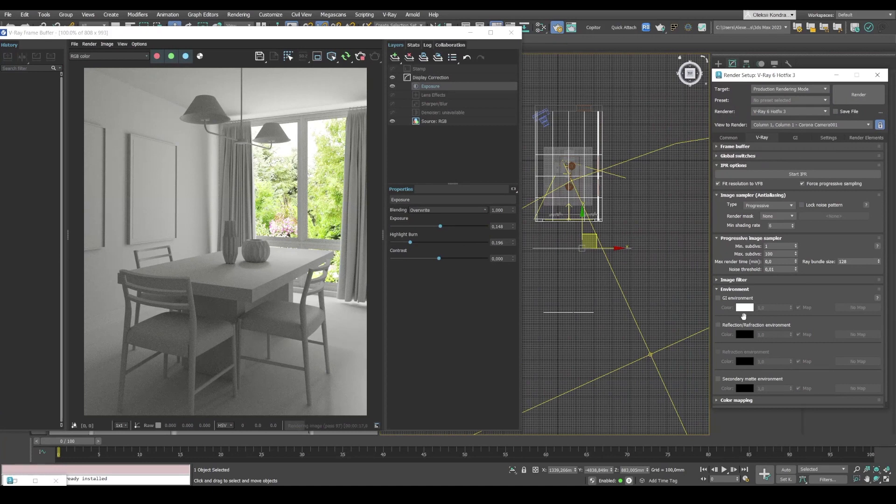
pyautogui.scroll(2, 544, 225)
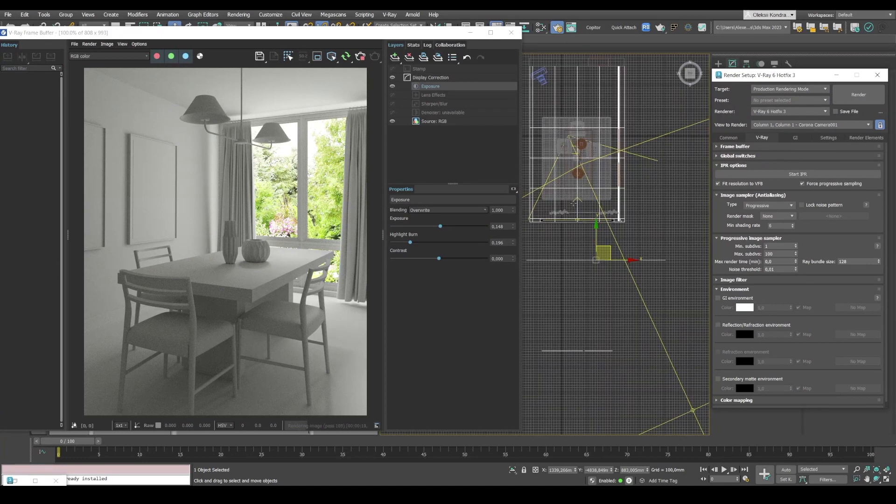
pyautogui.scroll(2, 593, 207)
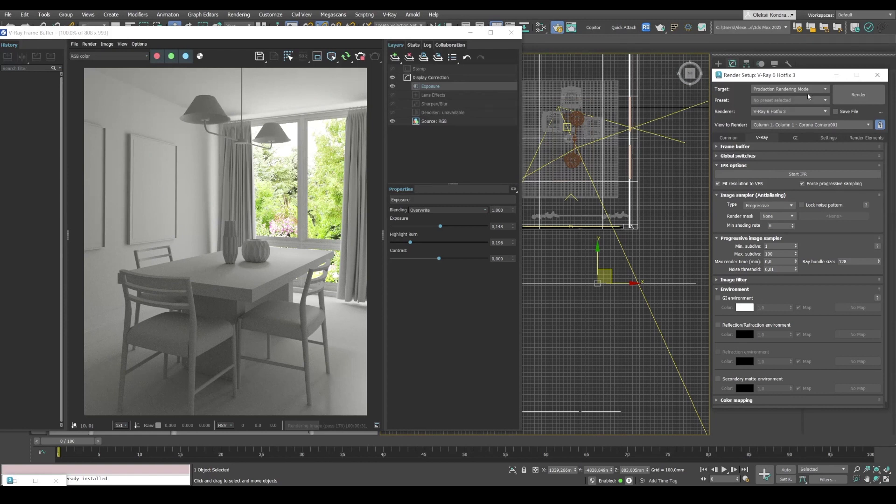
pyautogui.click(836, 77)
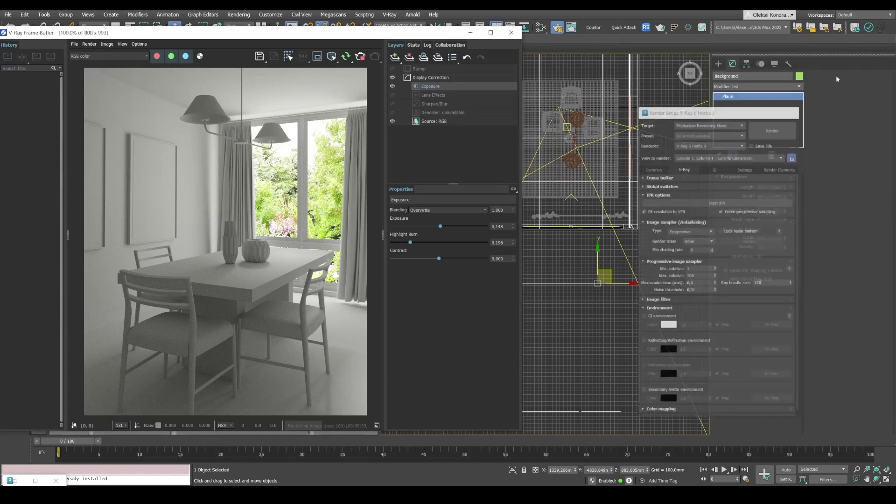
pyautogui.scroll(-4, 589, 282)
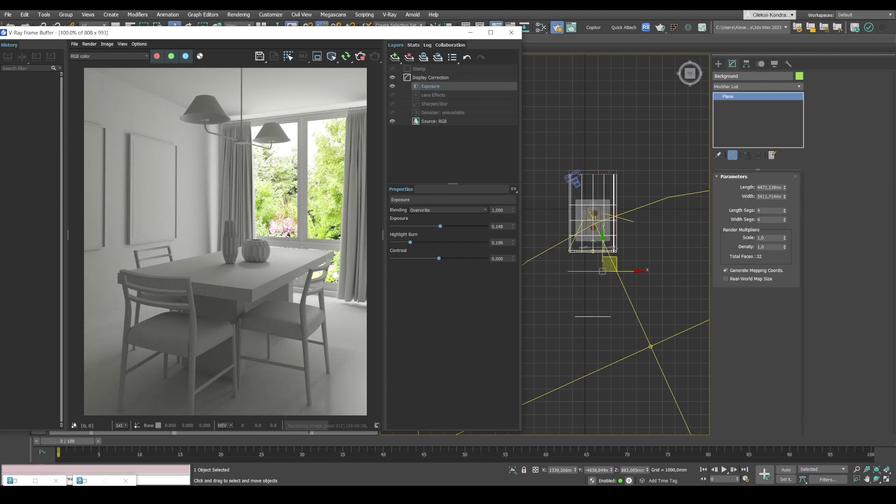
pyautogui.scroll(3, 615, 251)
pyautogui.scroll(-3, 558, 278)
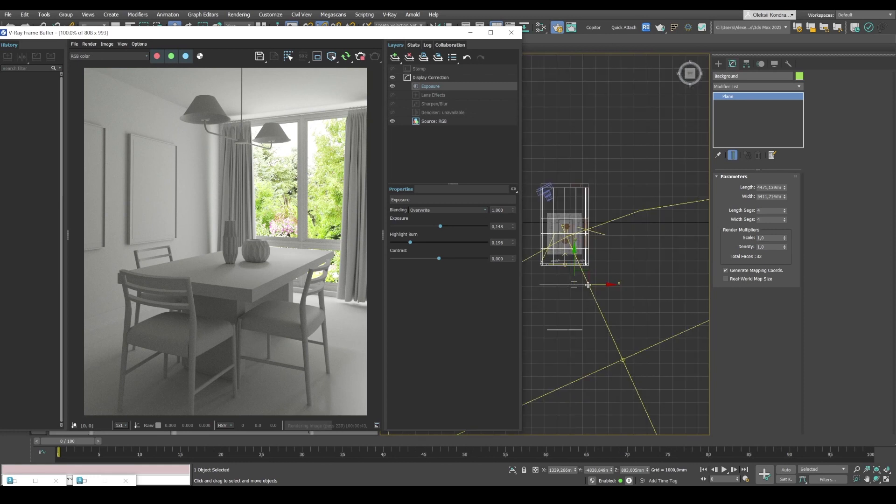
# Step: Exclude the Background object from the VRaySun's illumination and shadow casting, and move the frame buffer clear of the Top view
pyautogui.click(623, 360)
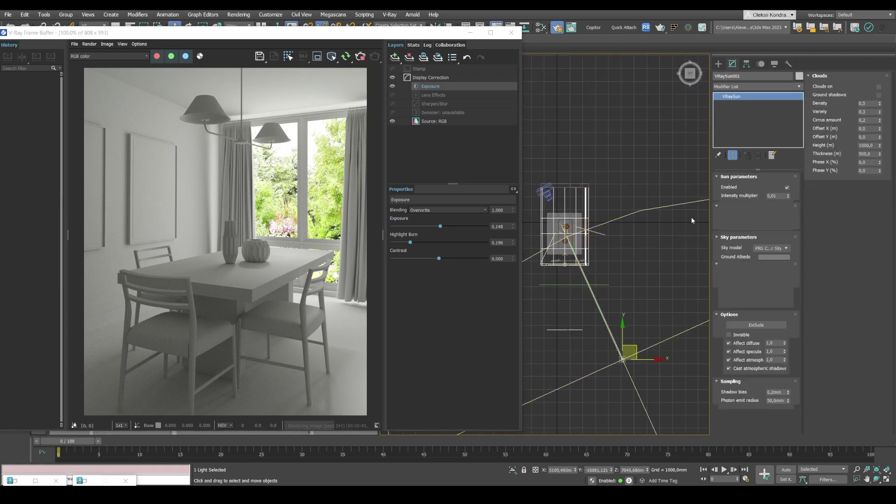
pyautogui.scroll(2, 589, 256)
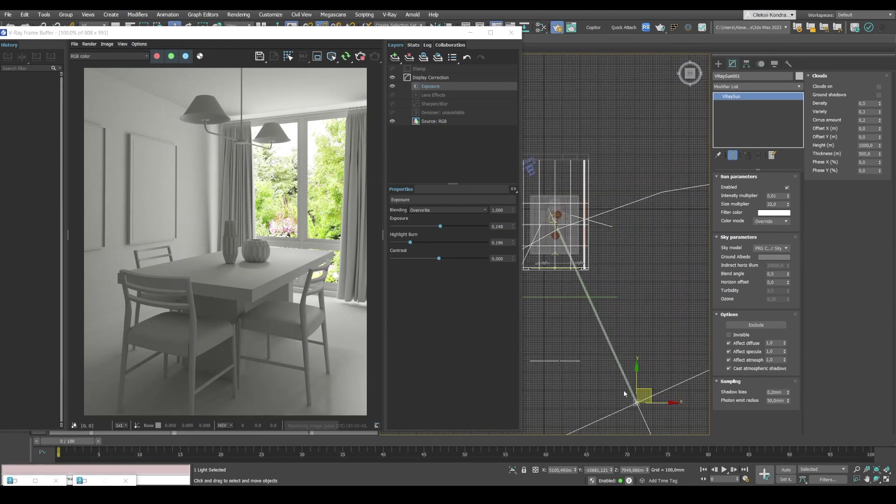
pyautogui.click(756, 324)
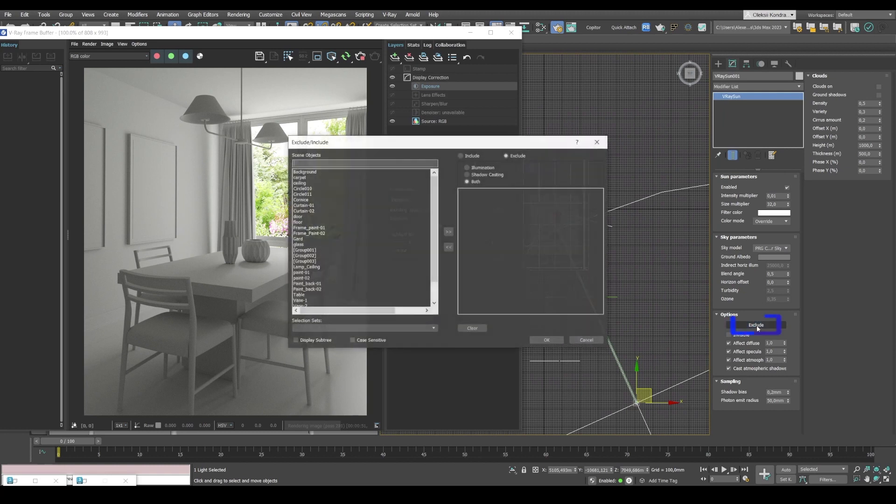
pyautogui.click(302, 172)
pyautogui.click(449, 232)
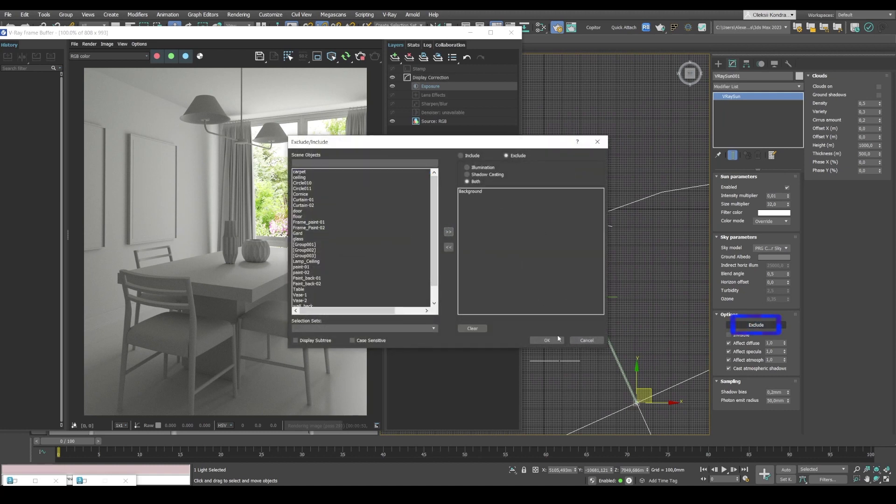
pyautogui.click(547, 340)
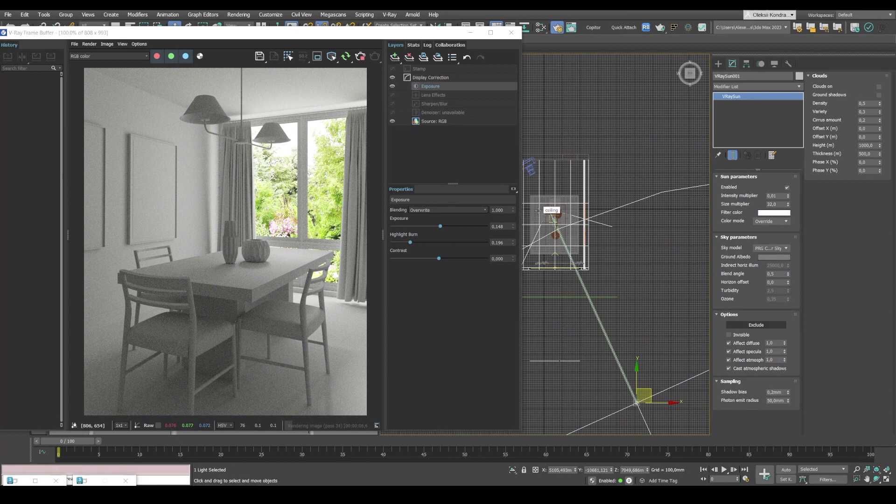
pyautogui.moveTo(240, 38)
pyautogui.mouseDown()
pyautogui.moveTo(288, 38)
pyautogui.moveTo(251, 40)
pyautogui.mouseUp()
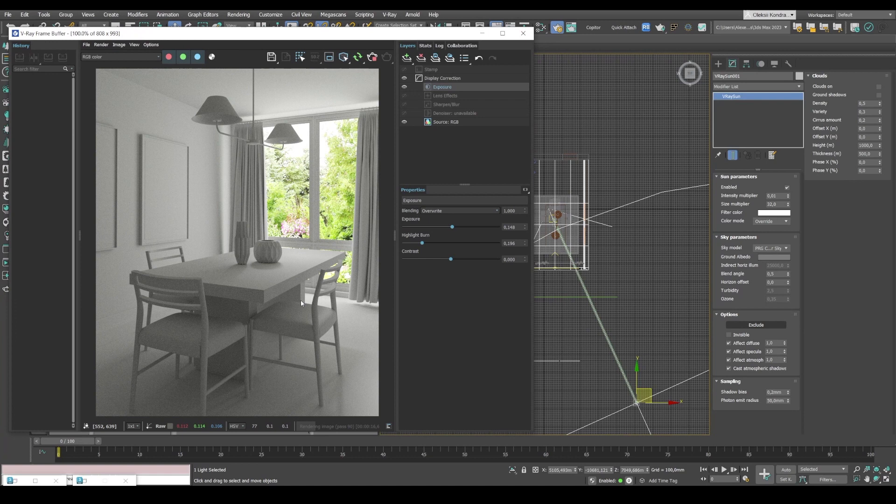
pyautogui.moveTo(306, 30); pyautogui.dragTo(261, 29)
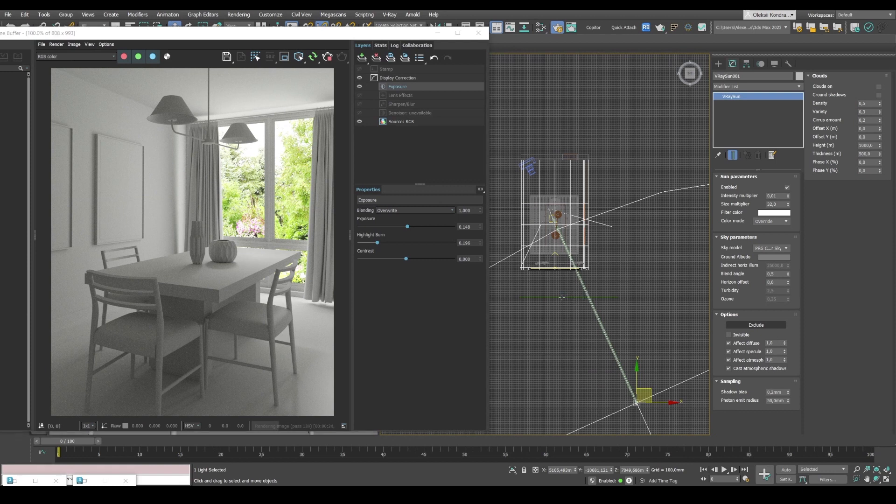
# Step: Turn off Generate GI for the Background plane in its V-Ray object properties
pyautogui.click(561, 297)
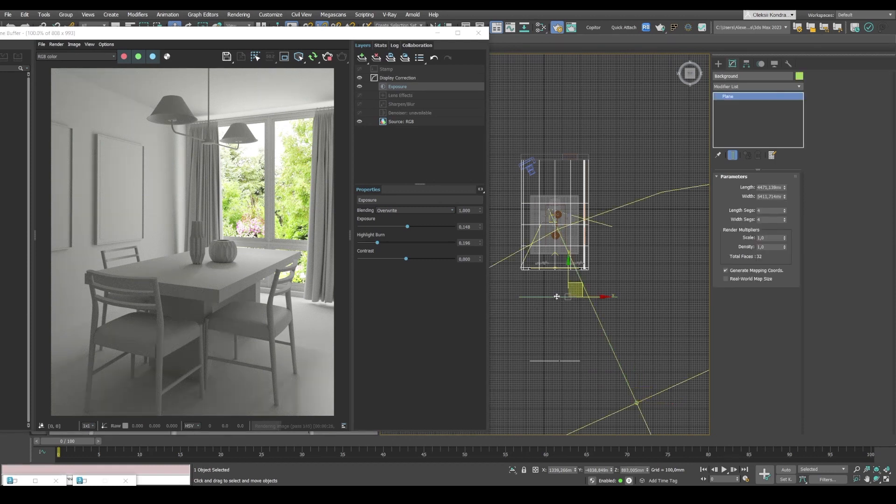
pyautogui.rightClick(557, 298)
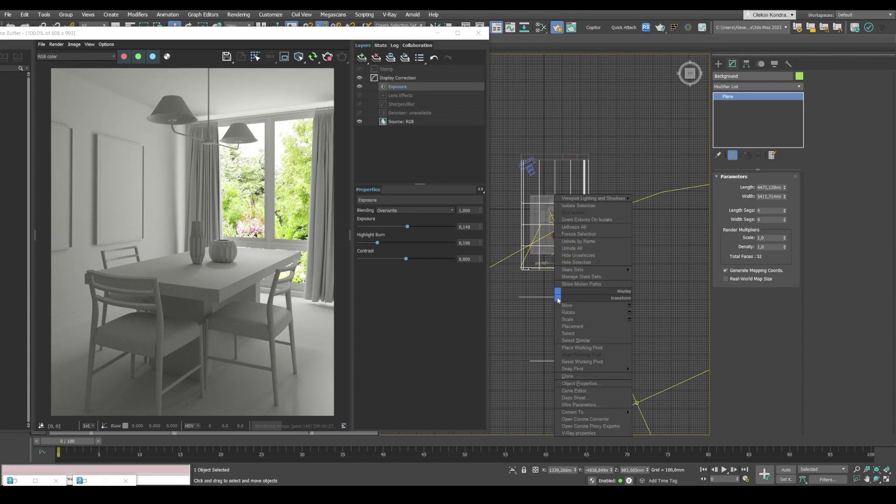
pyautogui.click(578, 433)
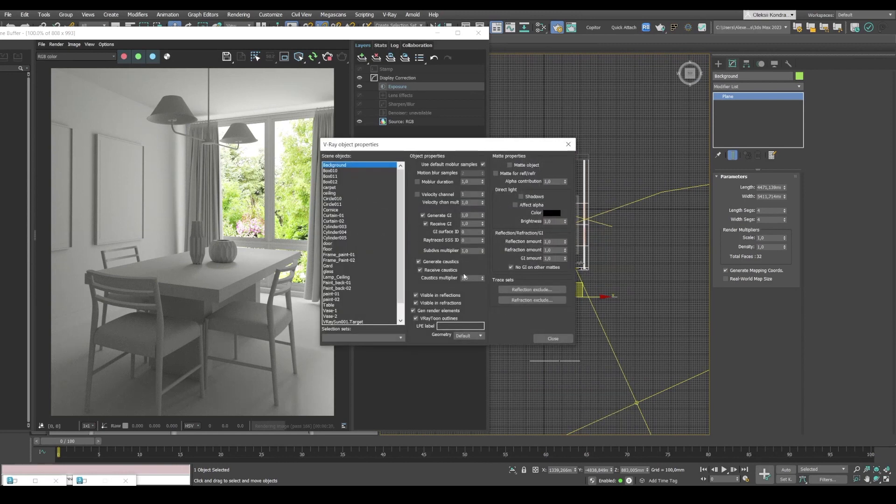
pyautogui.click(430, 217)
pyautogui.click(542, 340)
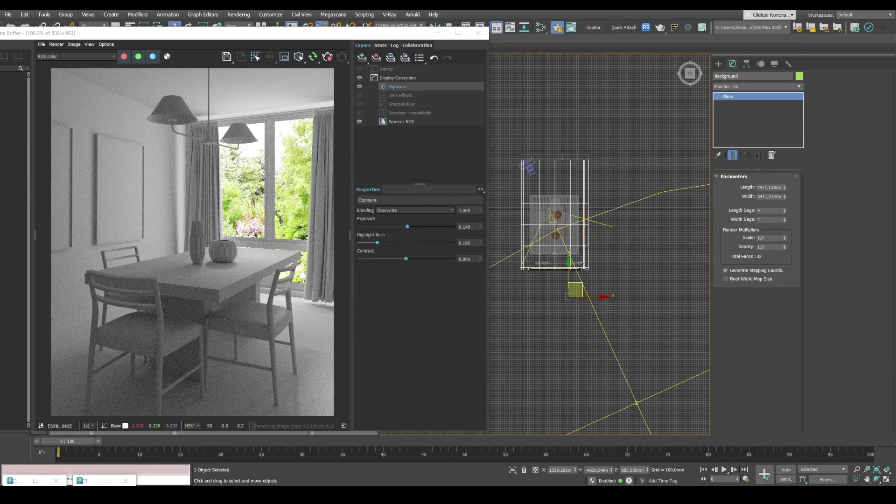
# Step: Inspect the updated interactive render up close and move the V-Ray Frame Buffer window fully back into view
pyautogui.scroll(4, 225, 280)
pyautogui.scroll(-4, 224, 278)
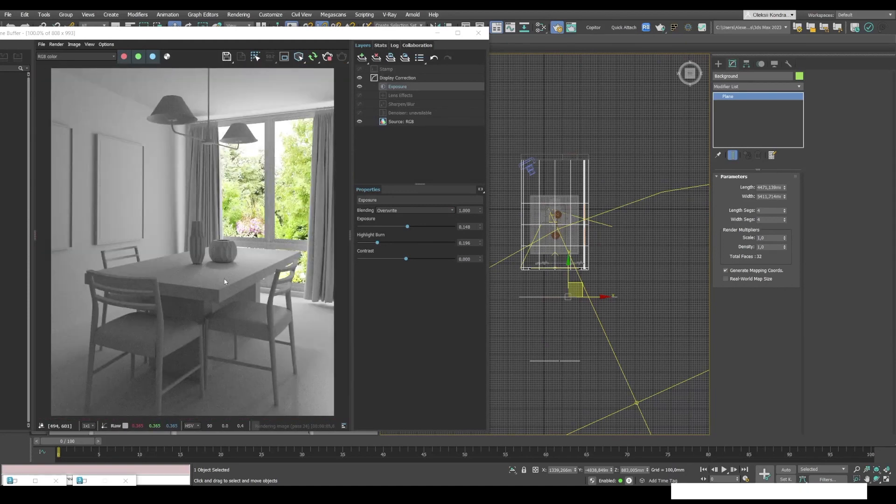
pyautogui.moveTo(211, 38); pyautogui.dragTo(276, 39)
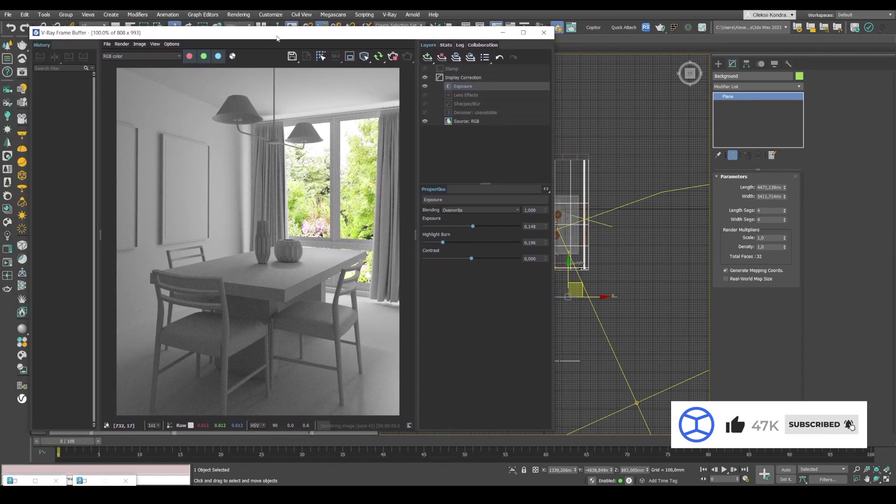